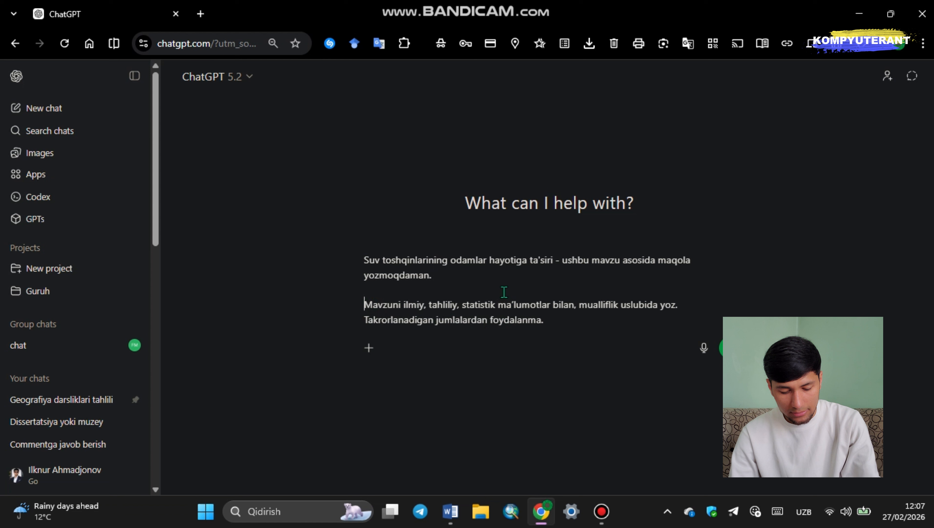
Step: Insert "Annotatsiya va kalit so'zlar bo'limini -" before the "Mavzuni ilmiy" instruction in the prompt and submit it
type("Annotatsiy")
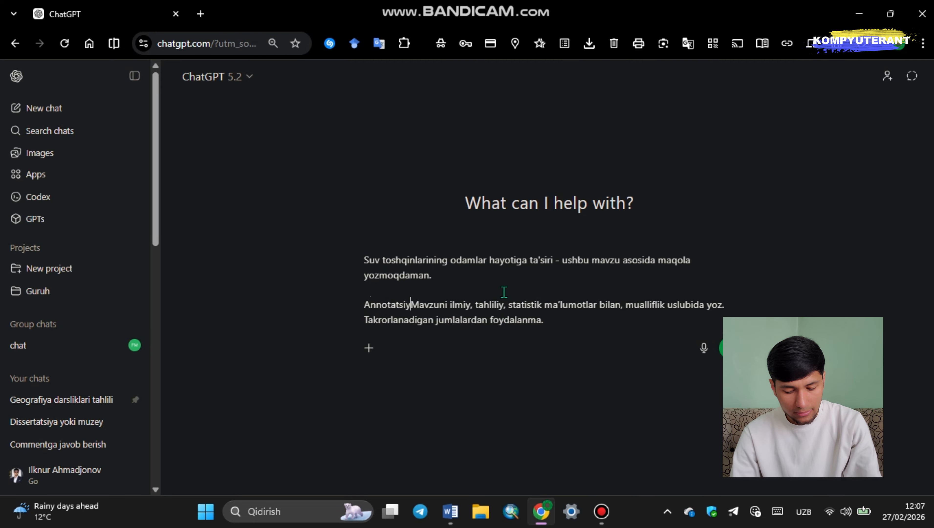
type("a va kali")
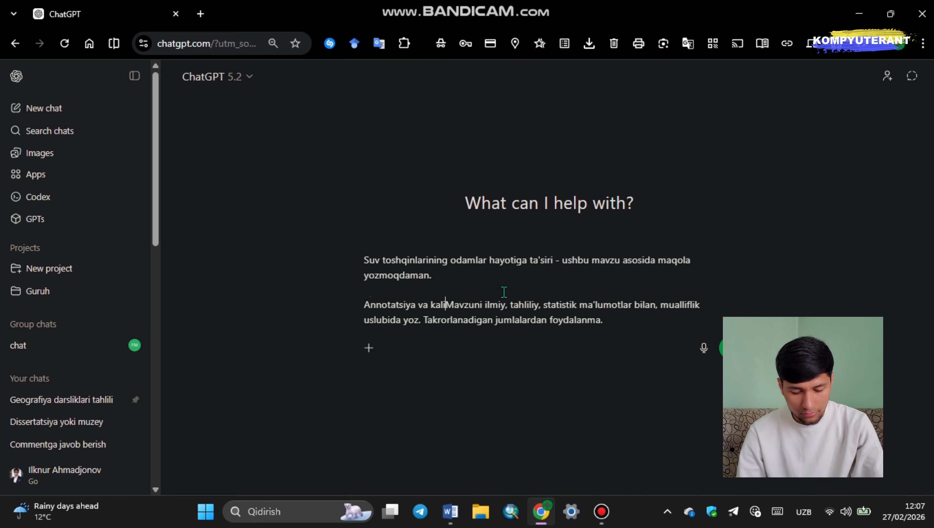
type("t so'zla")
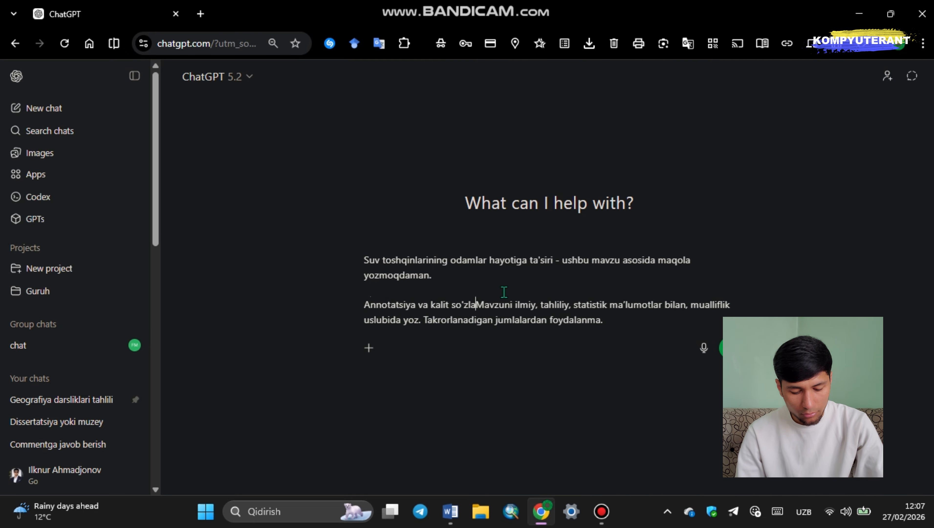
type("r bo'limini -")
key("Return")
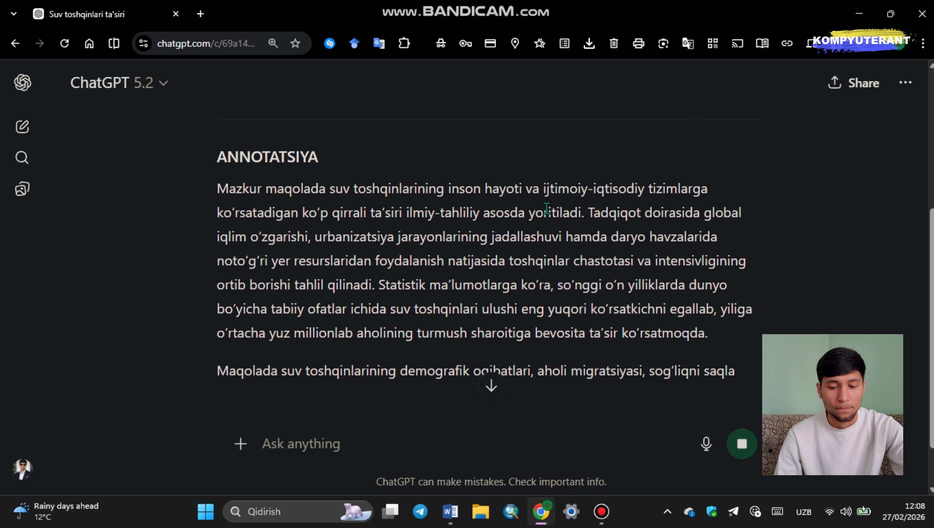
Step: Read through the generated annotation and keywords answer and copy the whole response
scroll(563, 212, "down", 3)
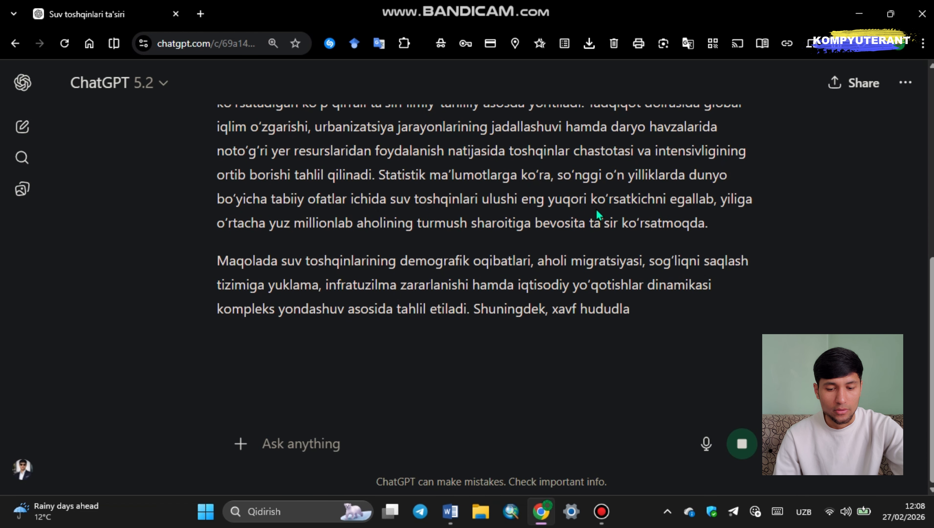
scroll(617, 208, "down", 2)
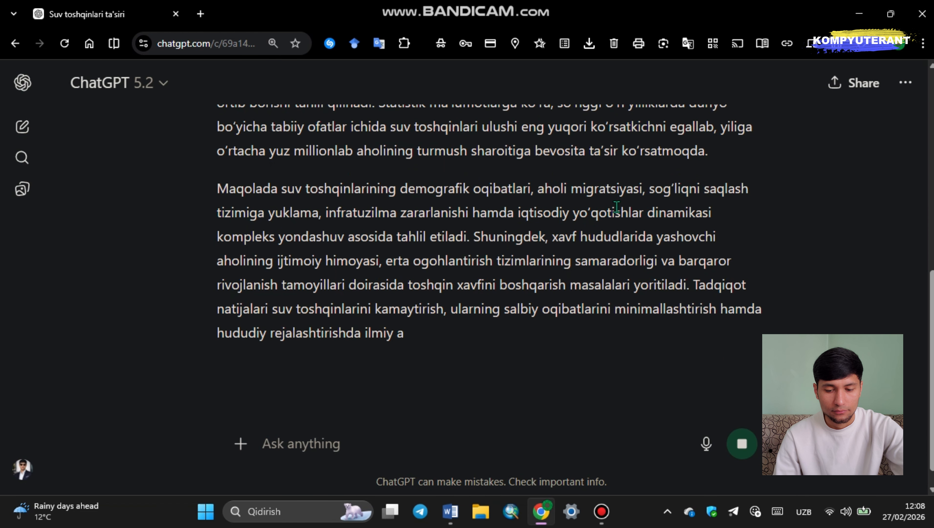
scroll(477, 205, "down", 4)
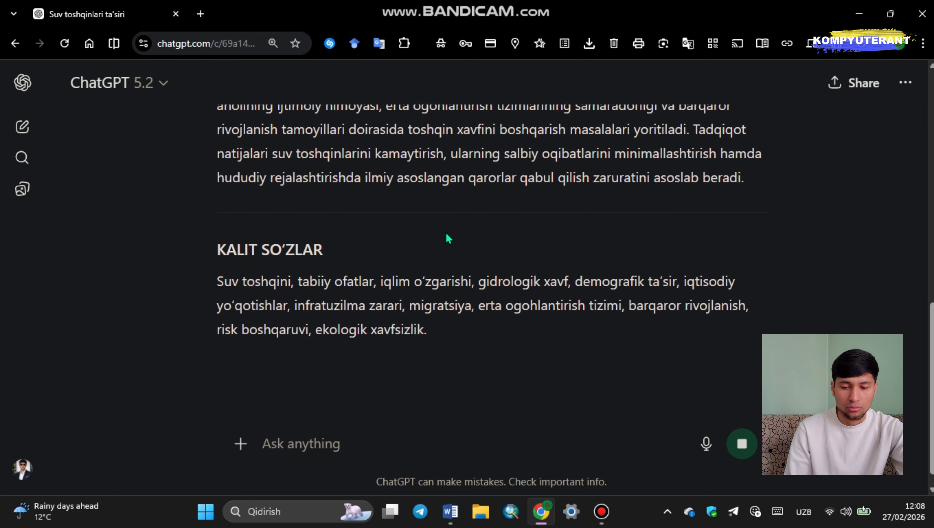
scroll(477, 235, "down", 3)
scroll(407, 259, "down", 1)
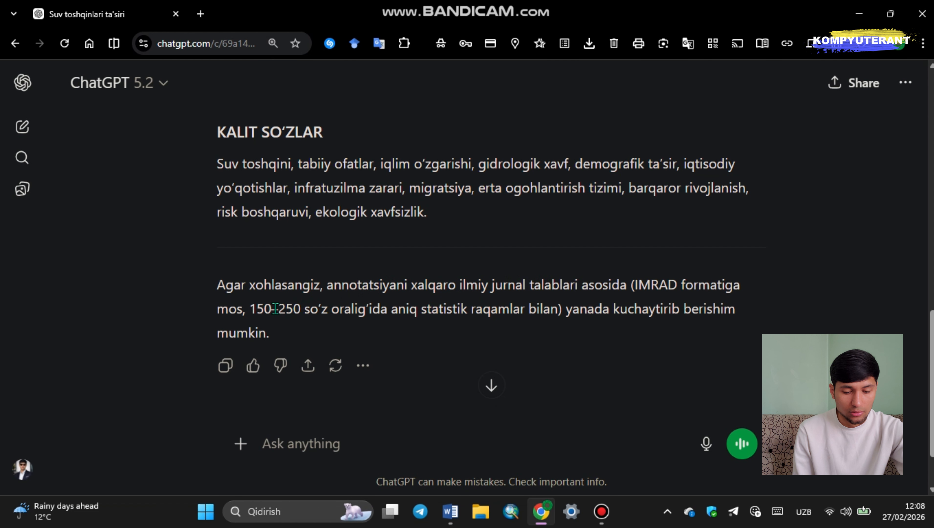
left_click(226, 365)
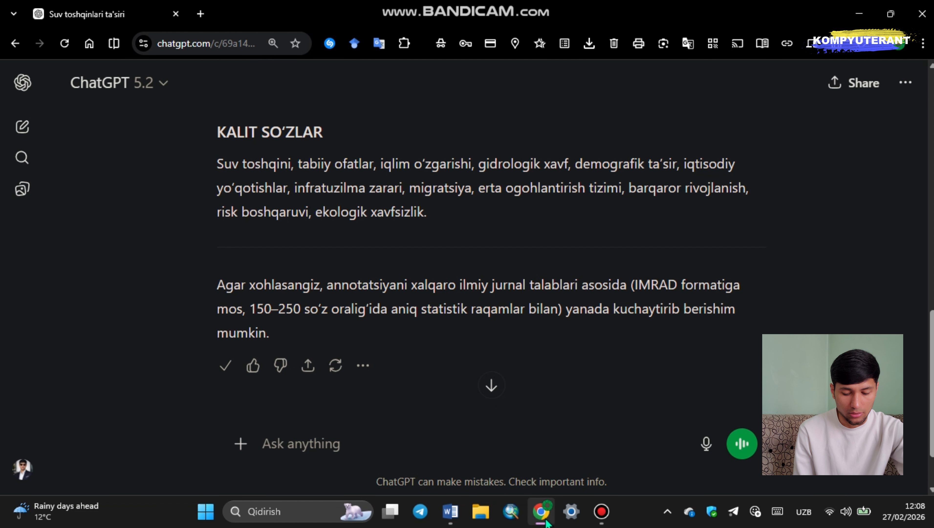
Step: Switch to Word, create a new blank document and paste the copied annotation and keywords into it
left_click(450, 511)
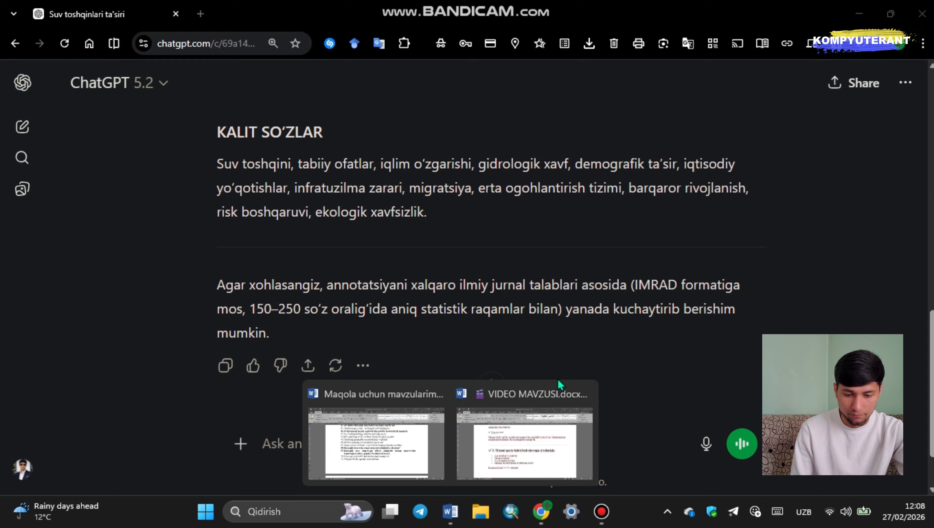
left_click(561, 458)
key("ctrl+n")
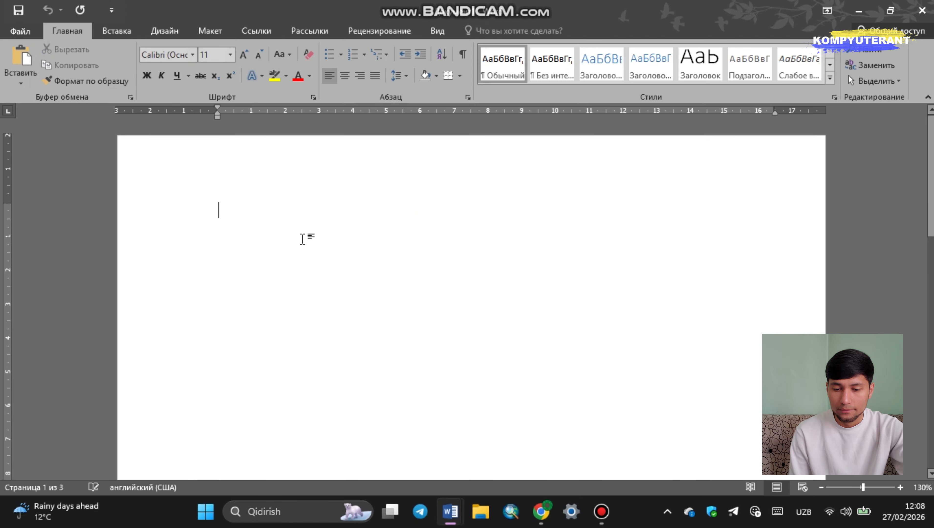
key("ctrl+v")
scroll(370, 207, "up", 6)
scroll(568, 209, "down", 3, "ctrl")
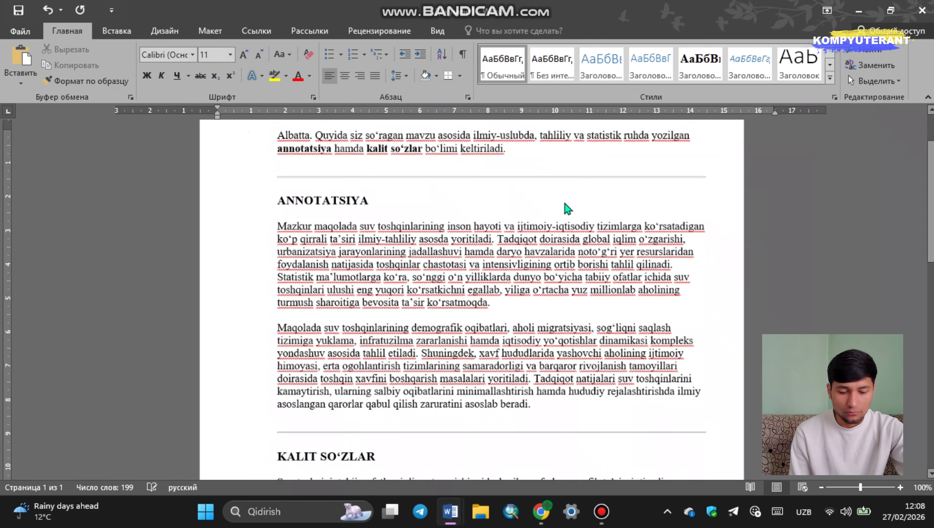
scroll(214, 146, "down", 4)
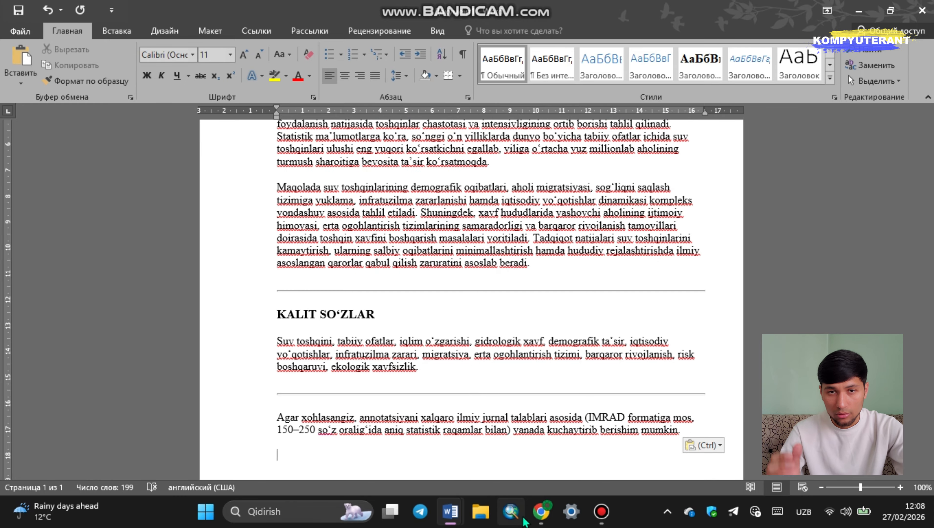
Step: Switch back to ChatGPT in Chrome and enter "Maqolaning kirish qismini yozing." as the follow-up prompt without sending it
left_click(541, 513)
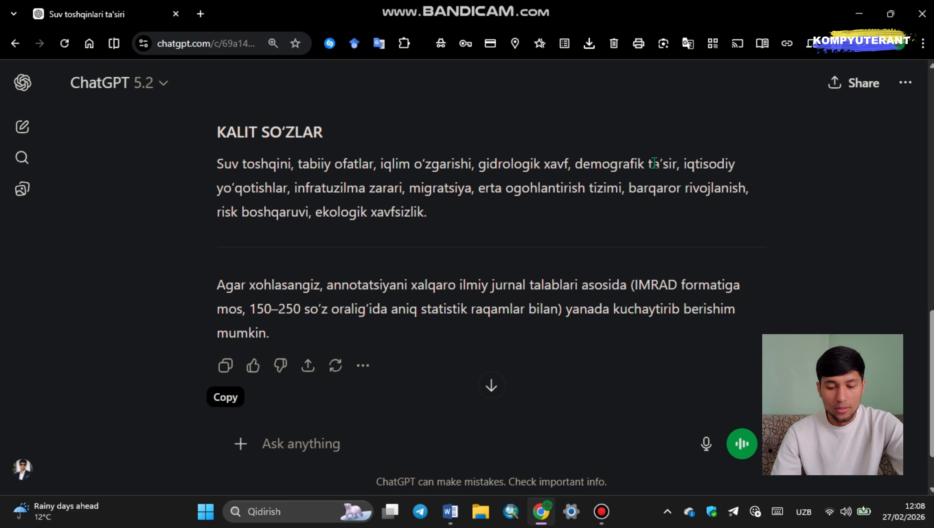
scroll(318, 350, "down", 2)
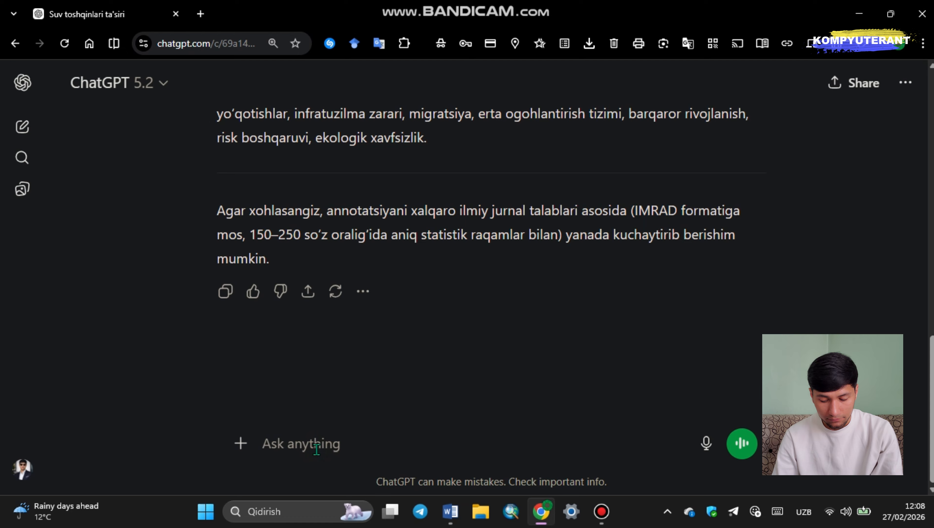
type("MA")
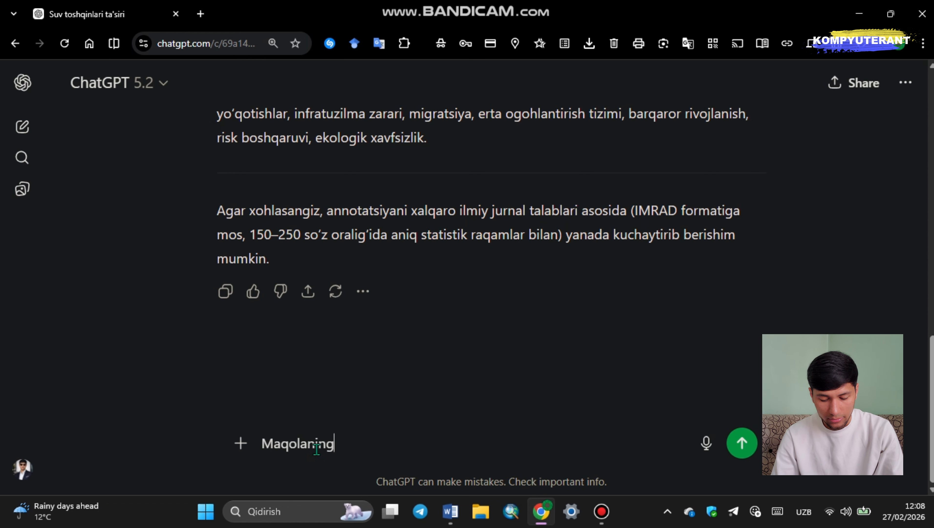
type("sh qis")
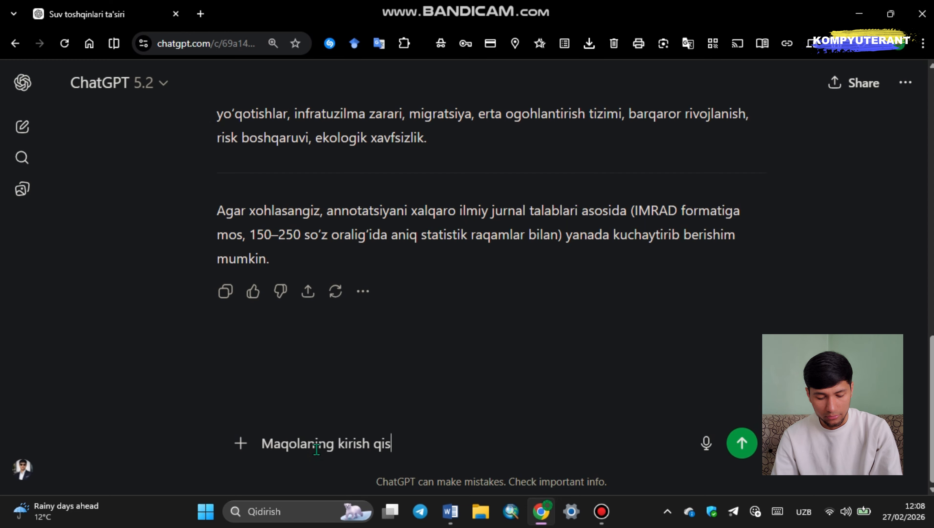
type("mini yozing.")
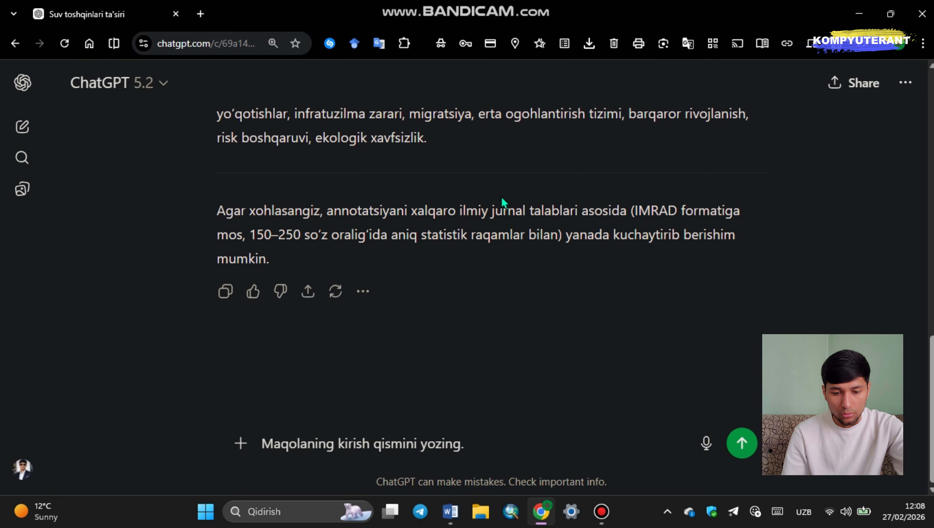
Step: Copy the instructions from "Mavzuni ilmiy" to "foydalanma." in the first prompt and append them to the introduction prompt
scroll(461, 223, "up", 8)
scroll(461, 224, "up", 10)
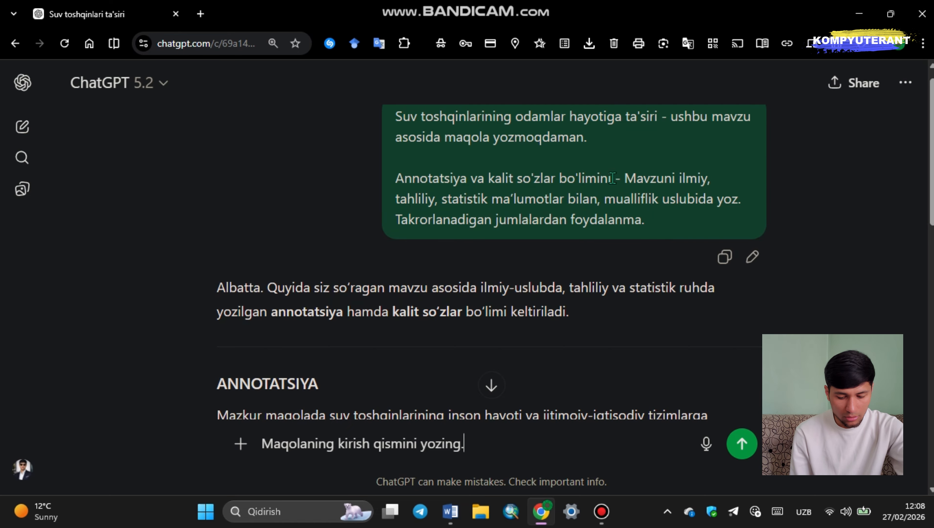
left_click_drag(623, 177, 665, 223)
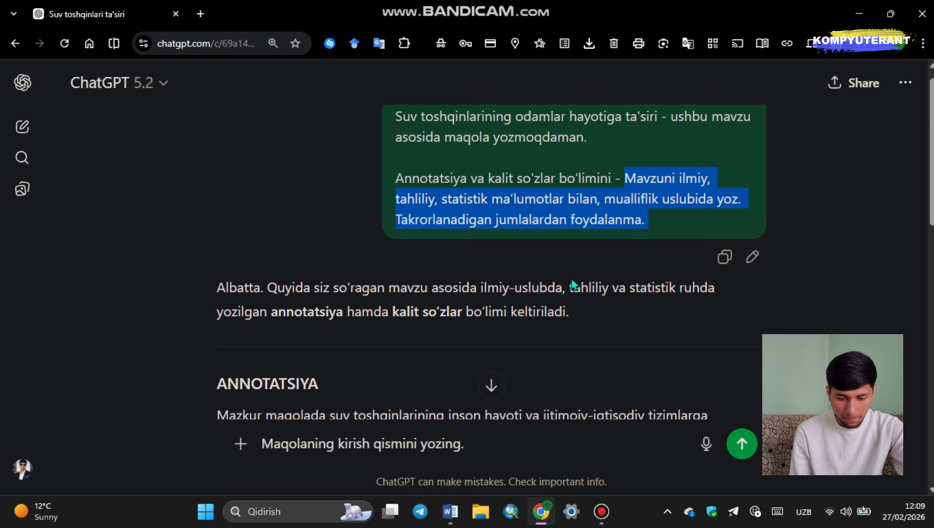
scroll(523, 350, "down", 10)
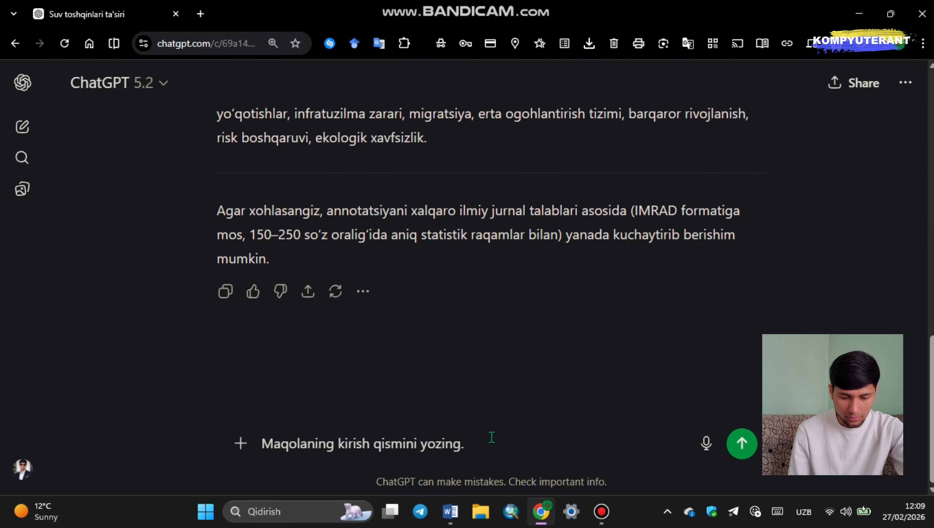
left_click(501, 453)
key("ctrl+v")
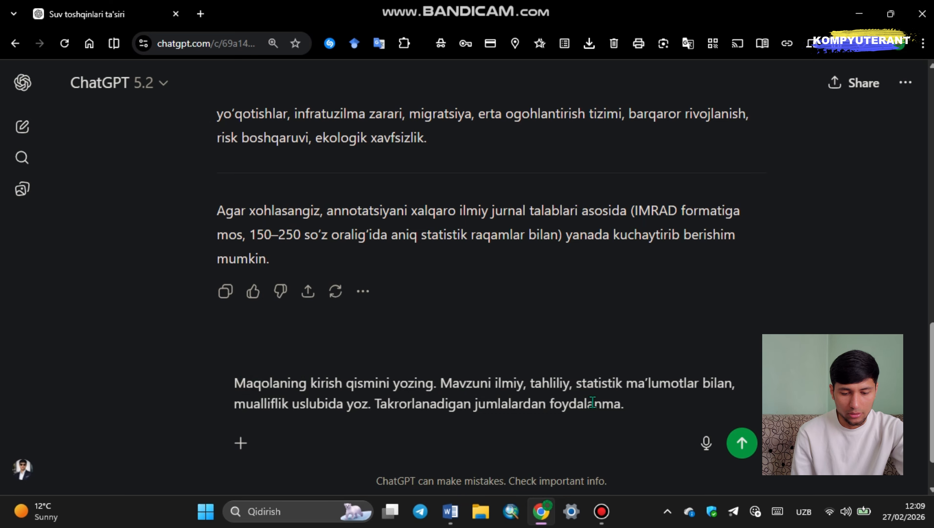
left_click_drag(633, 404, 440, 374)
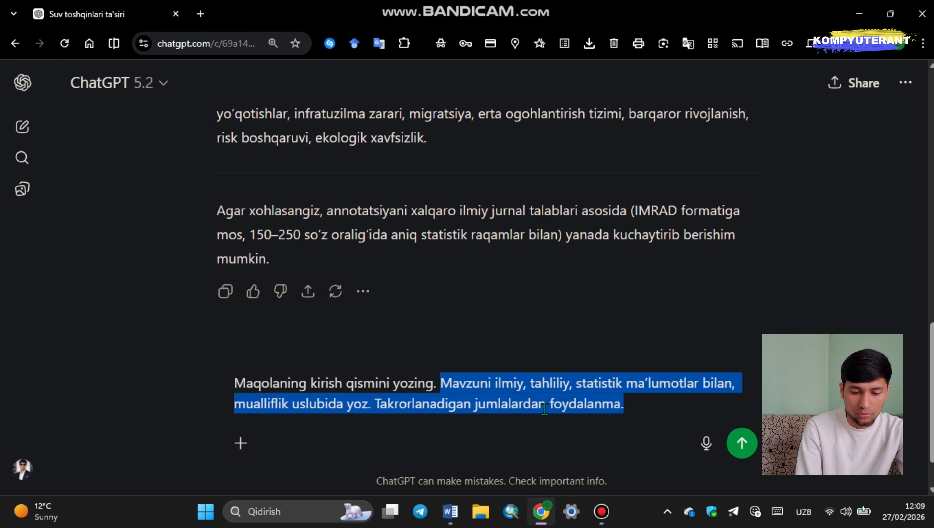
left_click(670, 415)
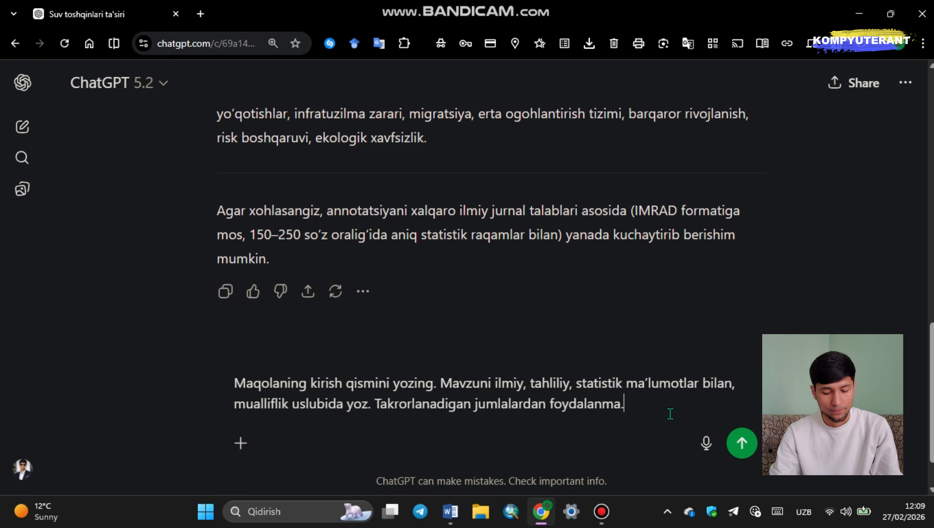
Step: Append "Inson yozgandek, inson fikri va ong tuza oladigan jumlalar bilan yozing." to the prompt, submit it and follow the generated introduction
type("In")
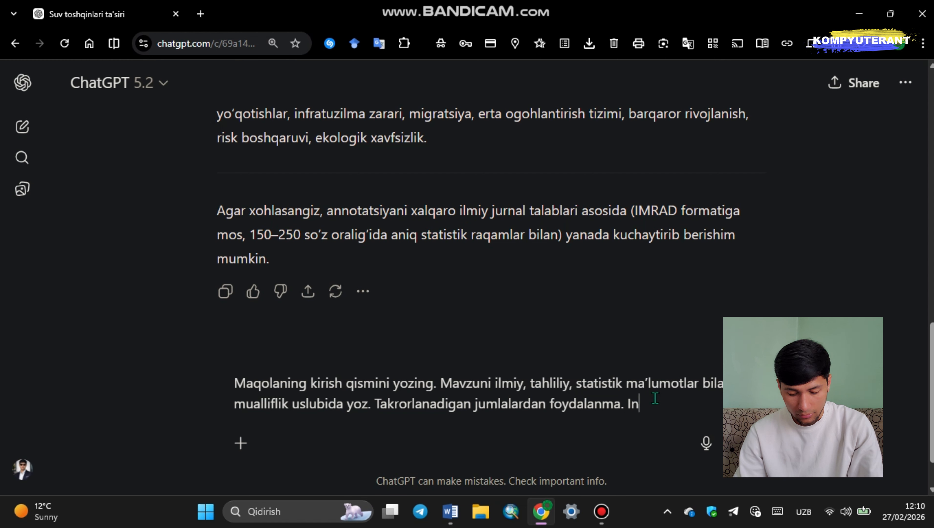
type("son yozgande ")
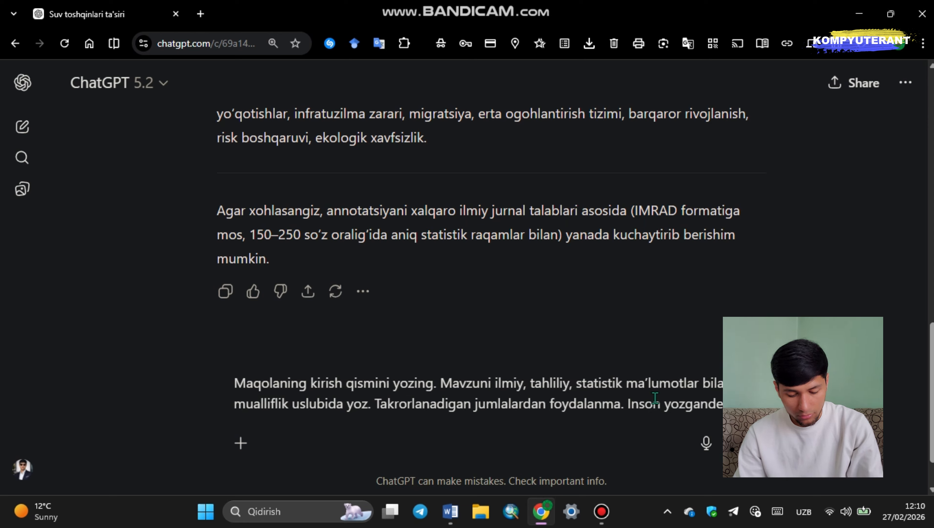
type("inson fikri va")
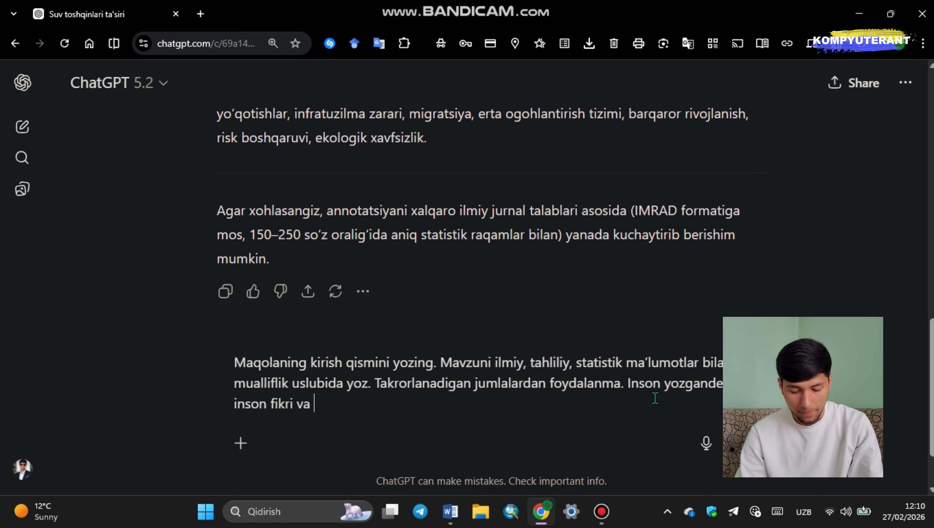
type(" ong ")
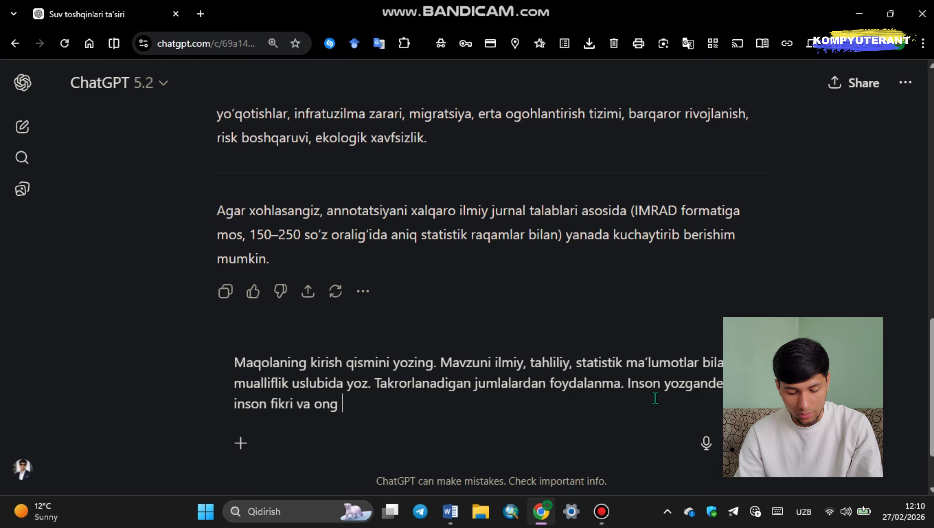
type("tuza ol")
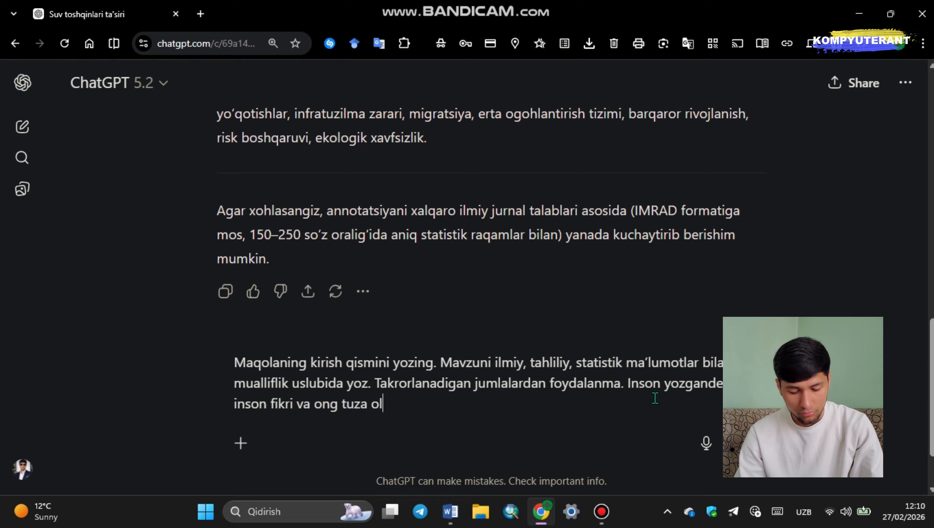
type("adigan jum")
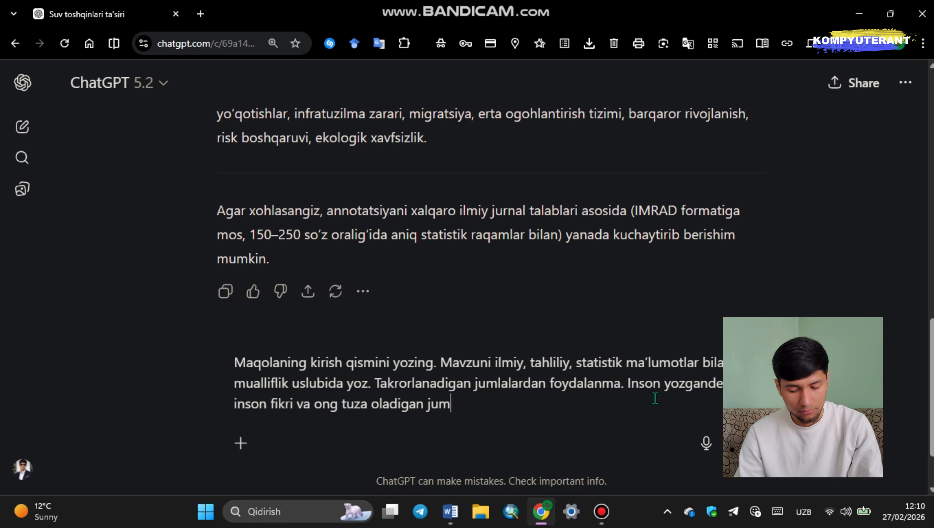
type("lalar bilan")
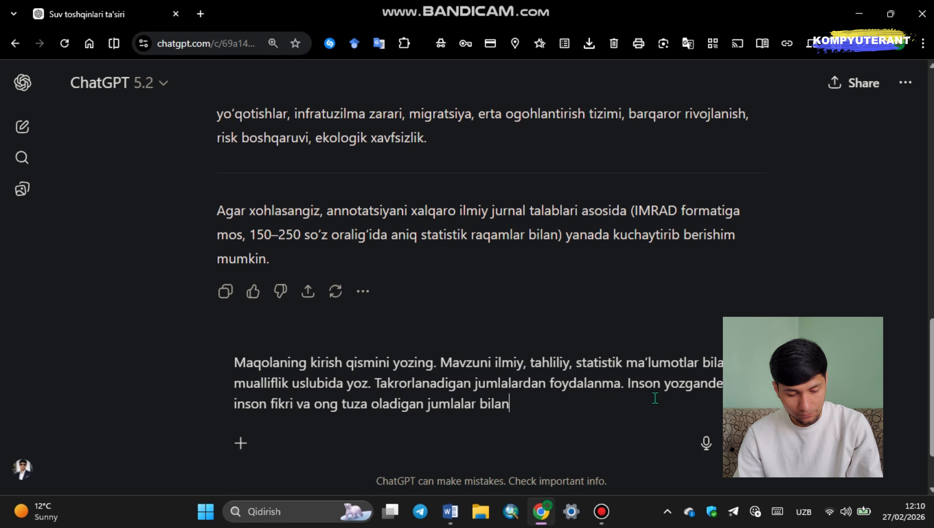
type(" yozing.")
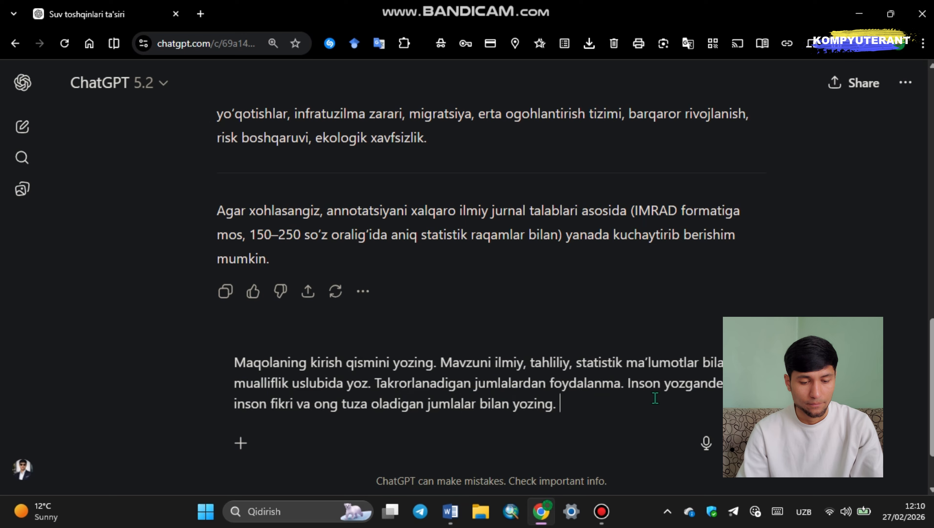
key("Return")
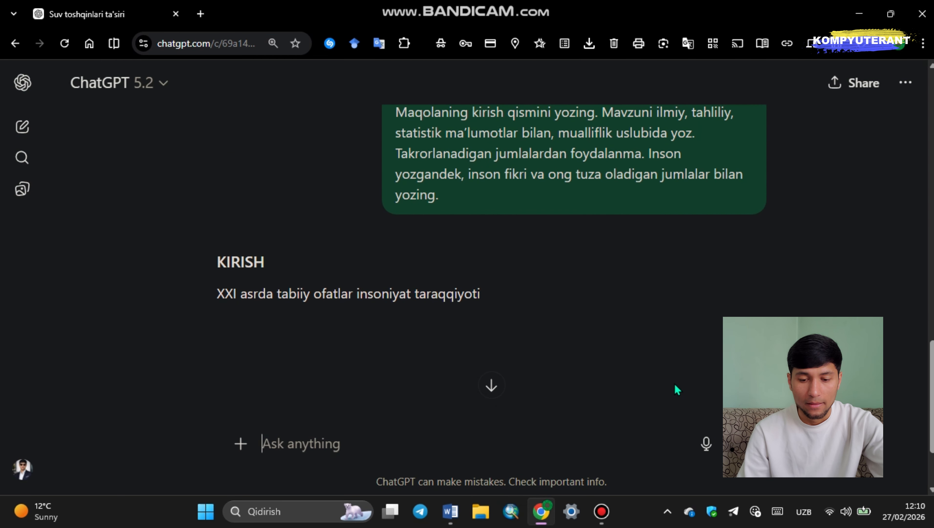
scroll(413, 218, "down", 3)
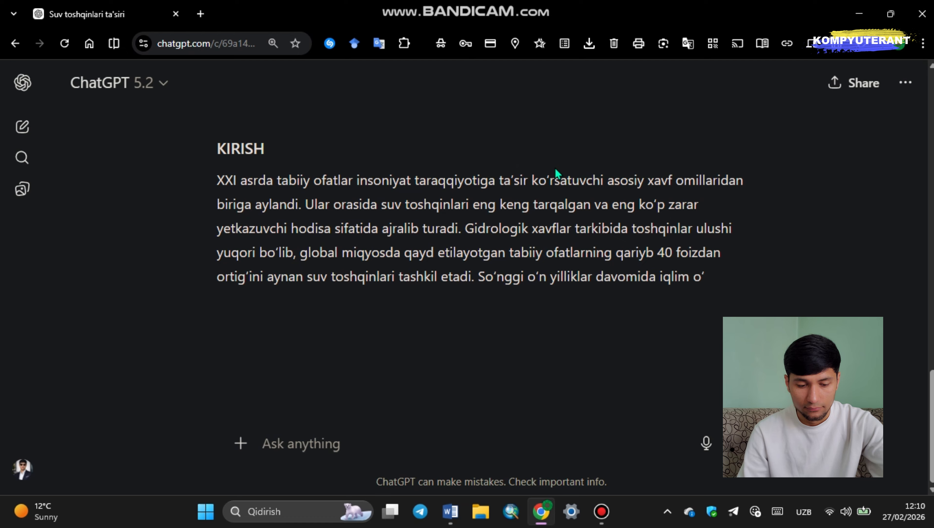
scroll(631, 182, "down", 1)
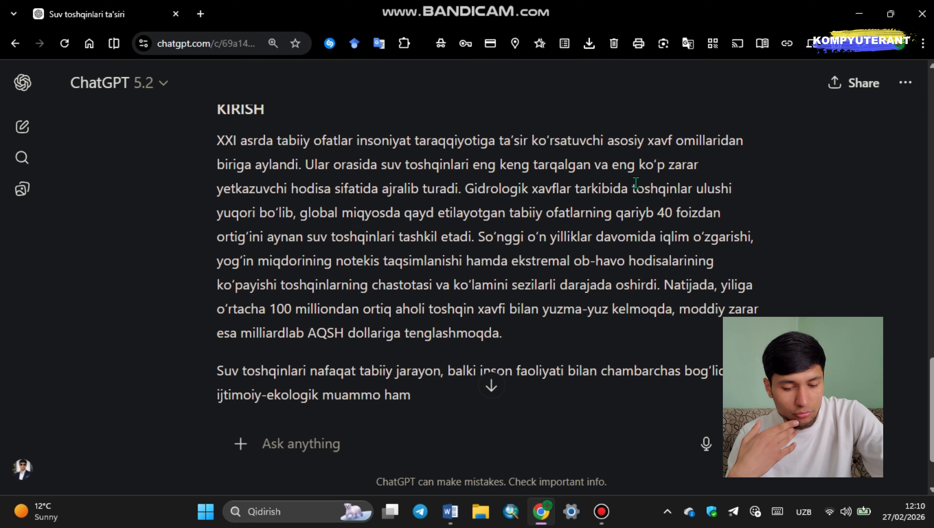
Step: Read through the generated introduction to its end and copy the whole response
scroll(645, 206, "down", 3)
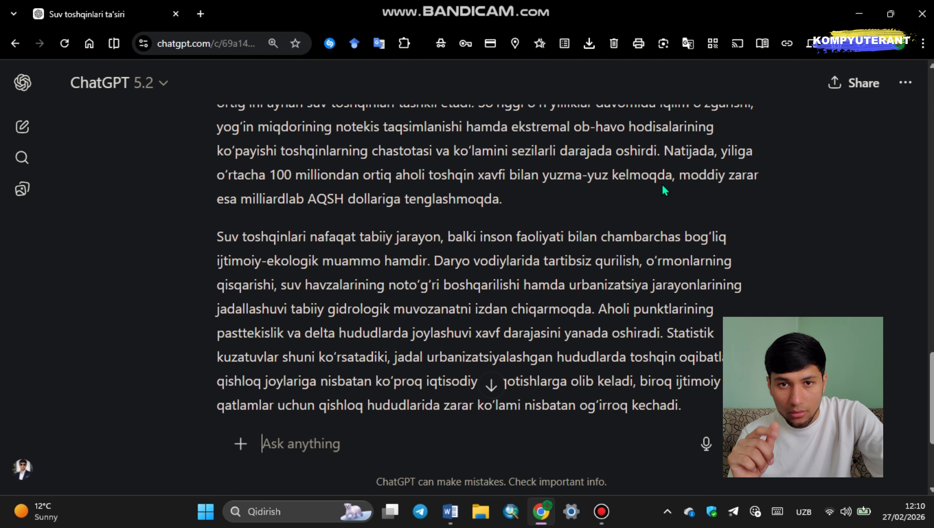
scroll(665, 190, "down", 5)
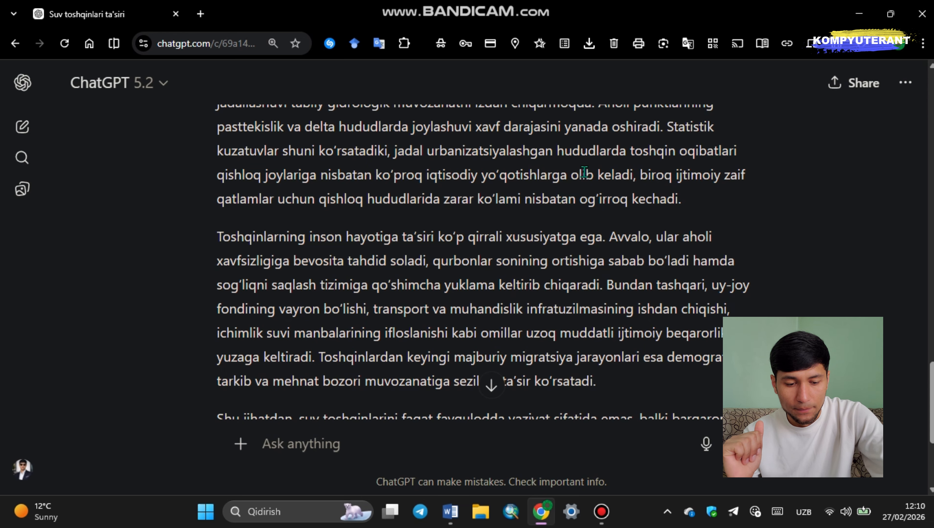
scroll(528, 204, "down", 5)
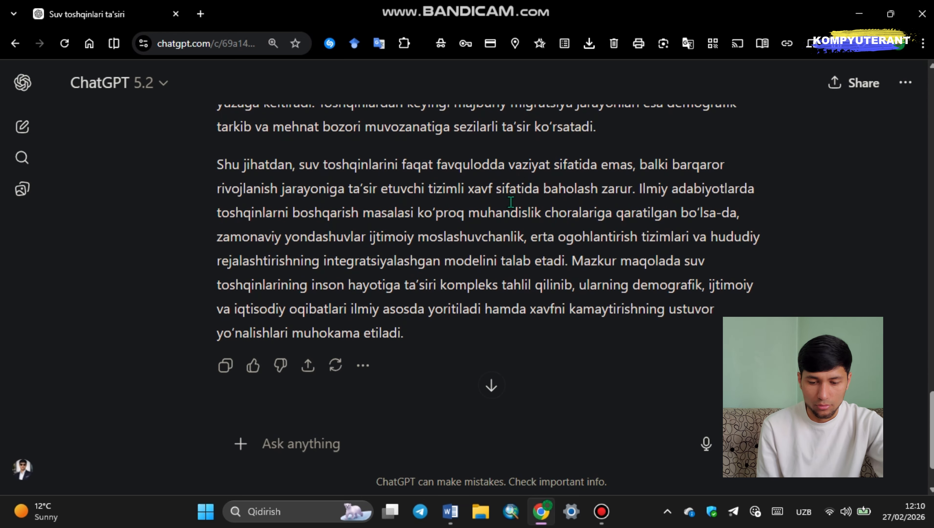
scroll(511, 201, "down", 2)
left_click(225, 292)
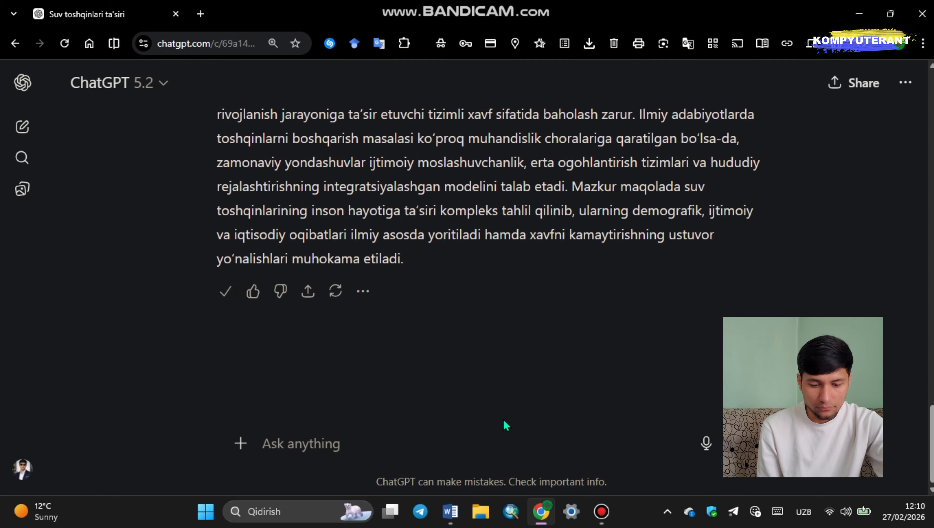
Step: Switch to Документ1 in Word and paste the copied introduction at the end of the document
mouse_move(453, 515)
mouse_move(344, 452)
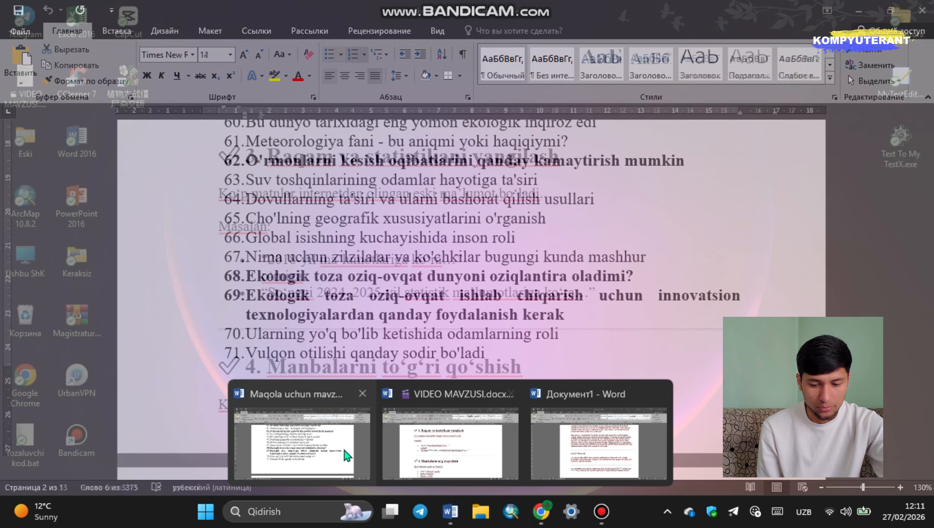
left_click(599, 443)
scroll(458, 272, "down", 5)
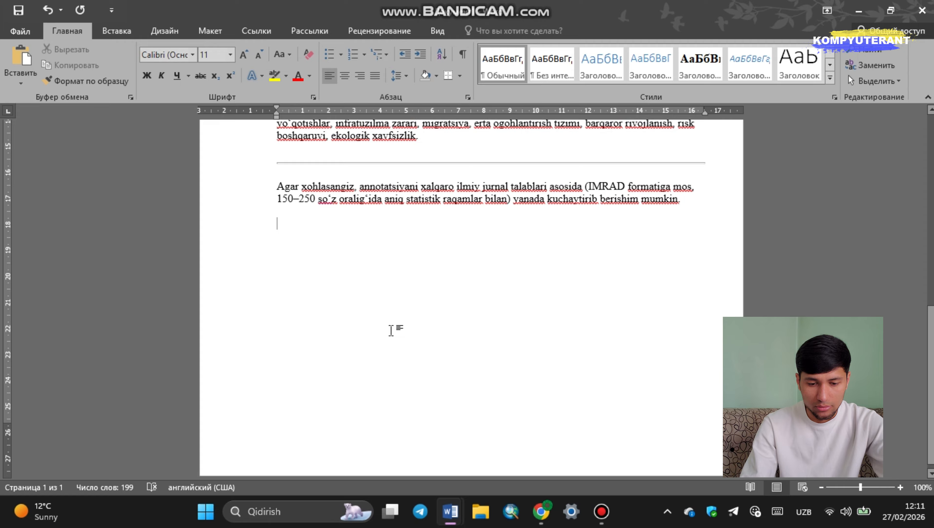
scroll(624, 289, "up", 10)
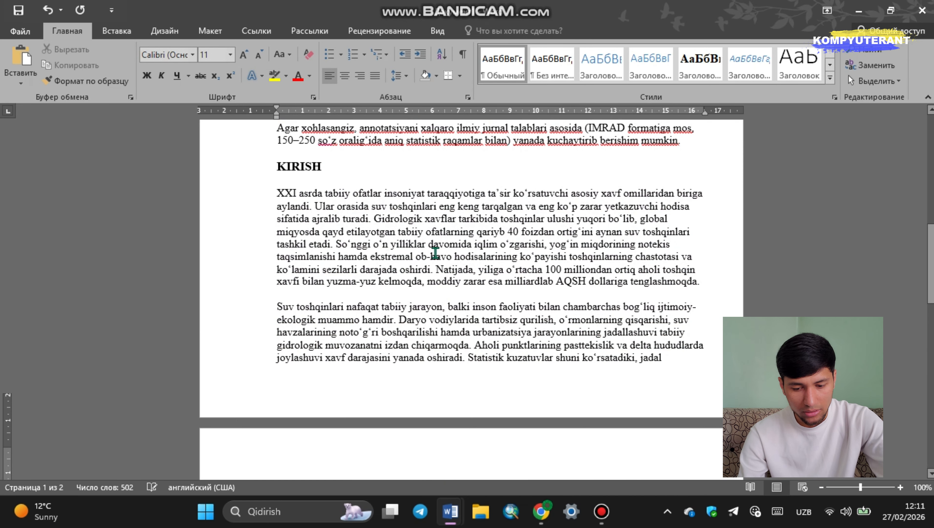
Step: Delete the horizontal separator line below the "KALIT SO‘ZLAR" keywords paragraph
scroll(366, 259, "up", 2)
left_click(235, 260)
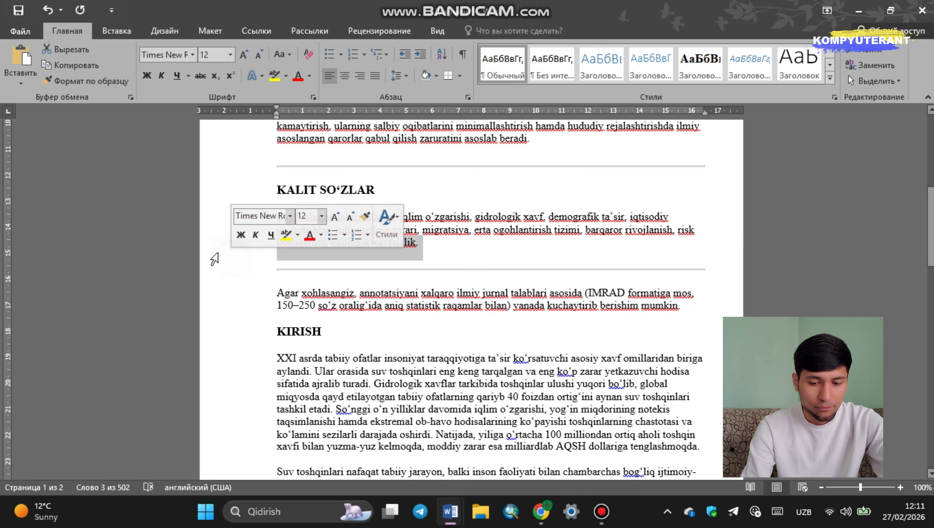
left_click(210, 255)
key("Delete")
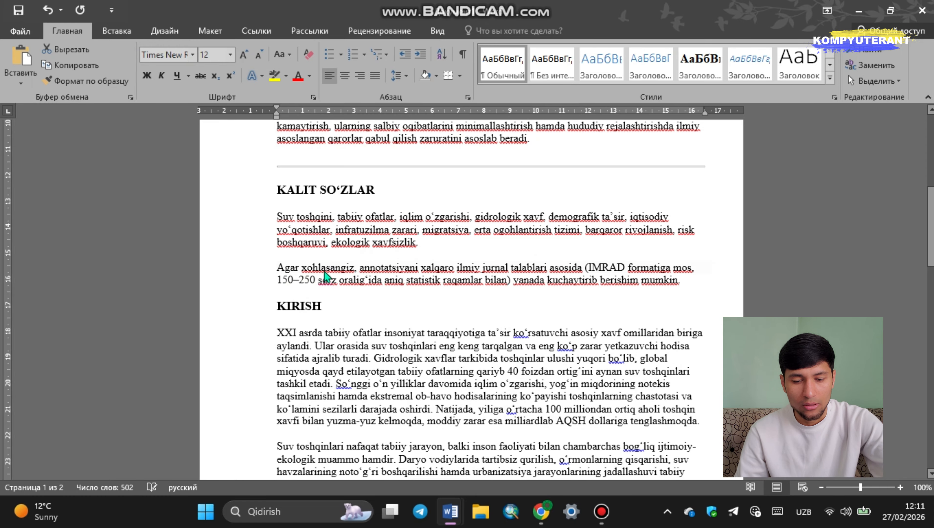
scroll(530, 252, "up", 8)
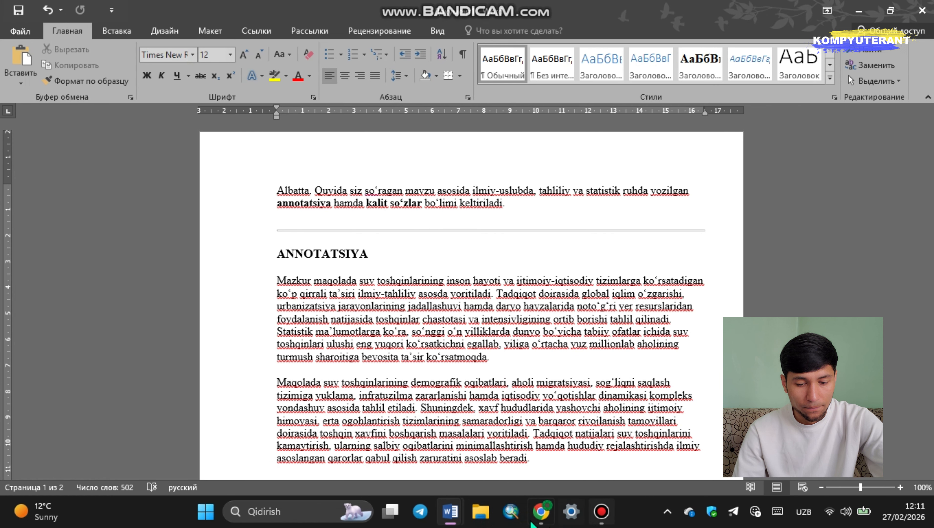
Step: Switch back to ChatGPT in Chrome and enter "Maqolaning adabiyotlar tahlili va metodologiyasi bo'limini yozing." as the follow-up prompt without sending it
left_click(541, 511)
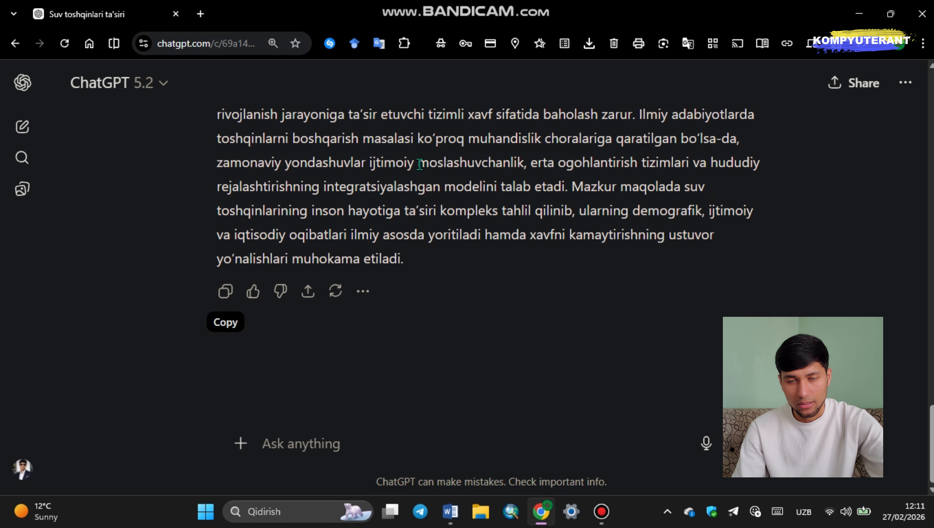
left_click(318, 437)
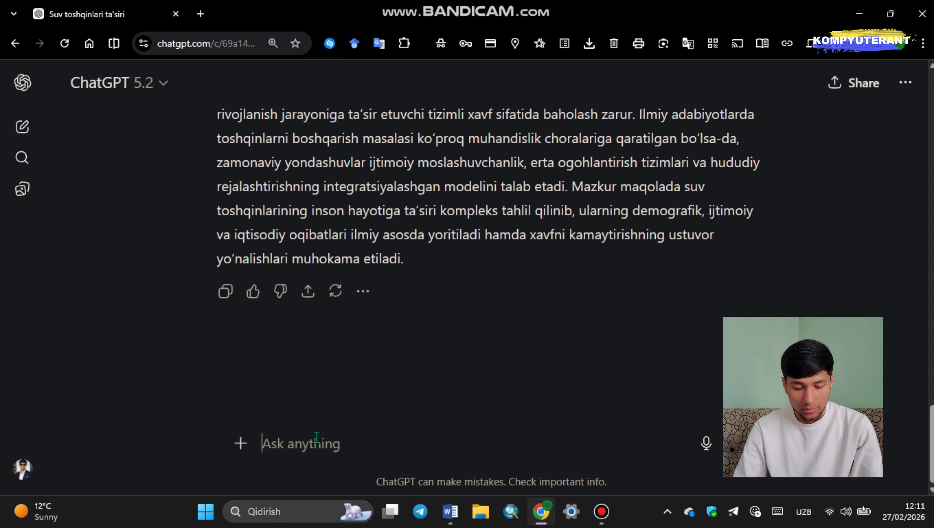
type("MAqo")
key("BackSpace")
key("BackSpace")
key("BackSpace")
type("aqo")
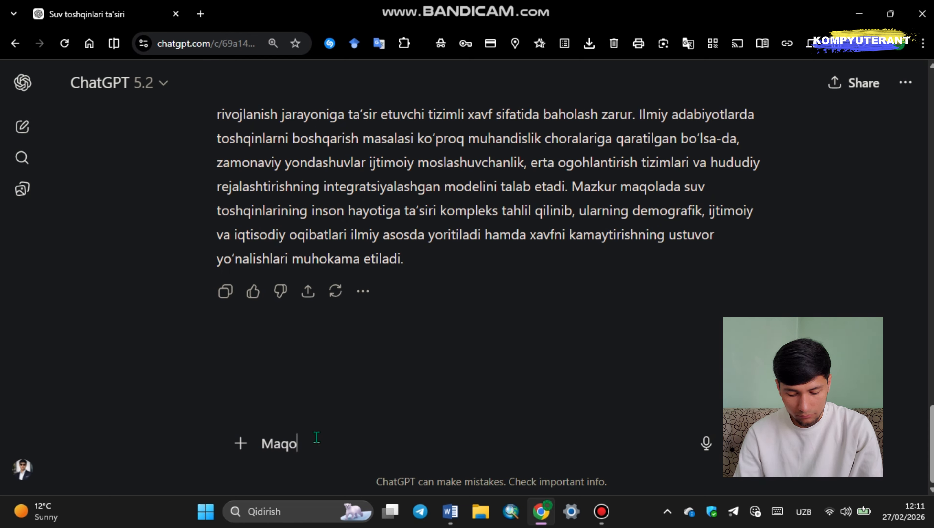
type("laning adabi")
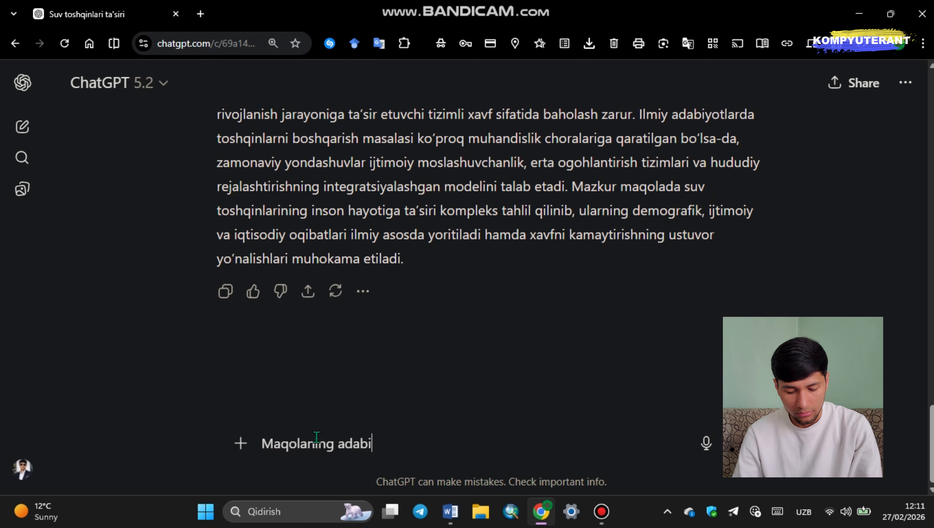
type("yotlar tahlili va")
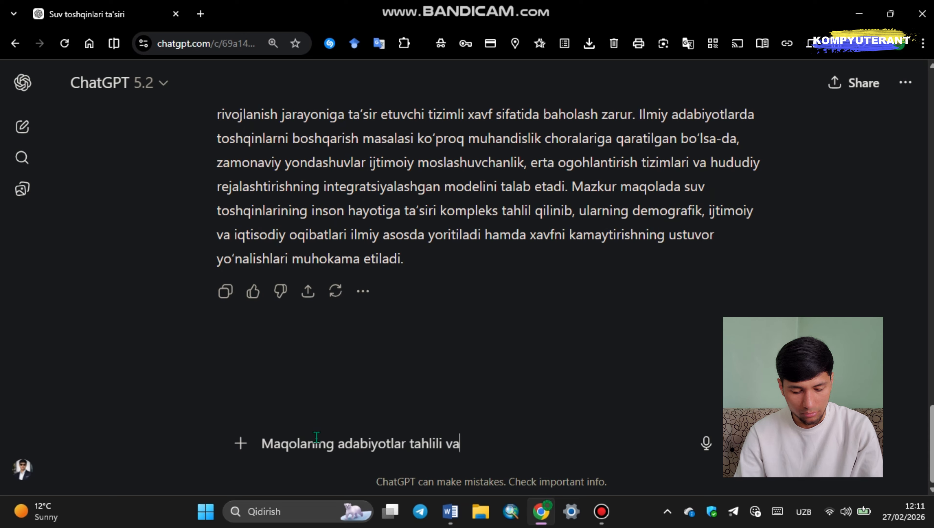
type(" metodologiyasi bo'limin")
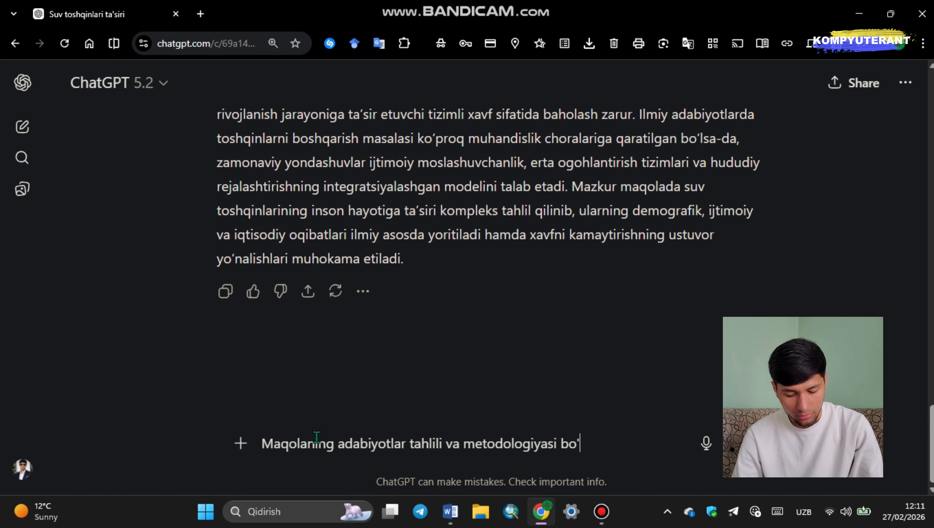
type("i yozing.")
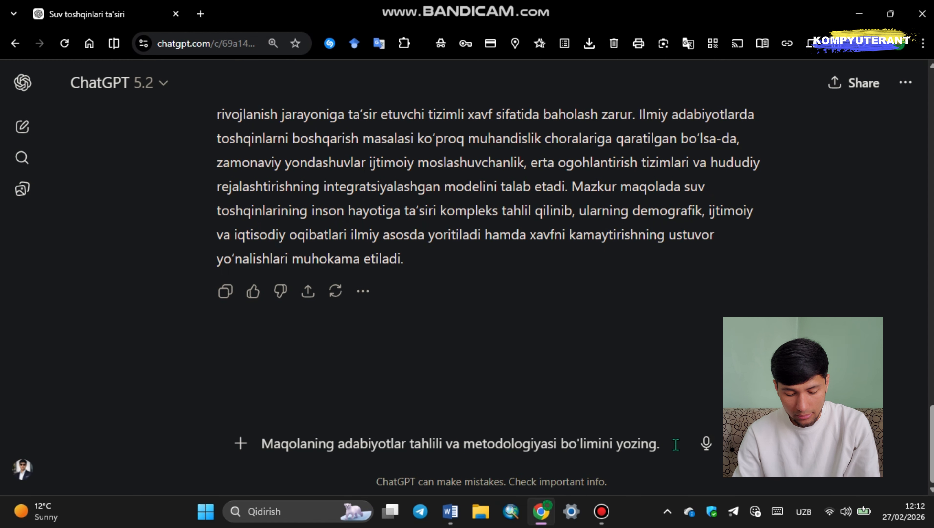
Step: Append "Adabiyotlar asosan O'zbekistonda olib borilayotgan taqdqiqot va olimlar ishlaridan bo'lsin." to the unsent prompt
type("Adabiyotlar asosan O'zbek")
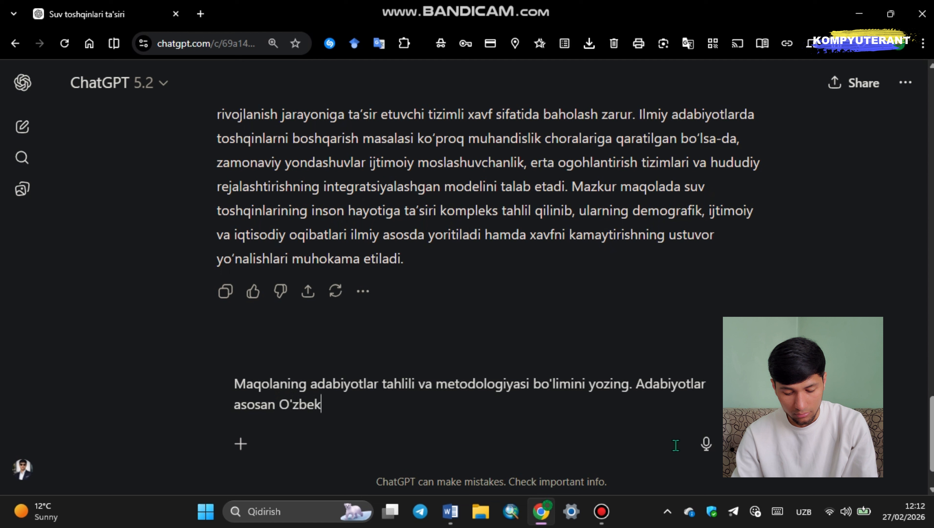
type("istonda olib borilayotgan tadqiqotlar ")
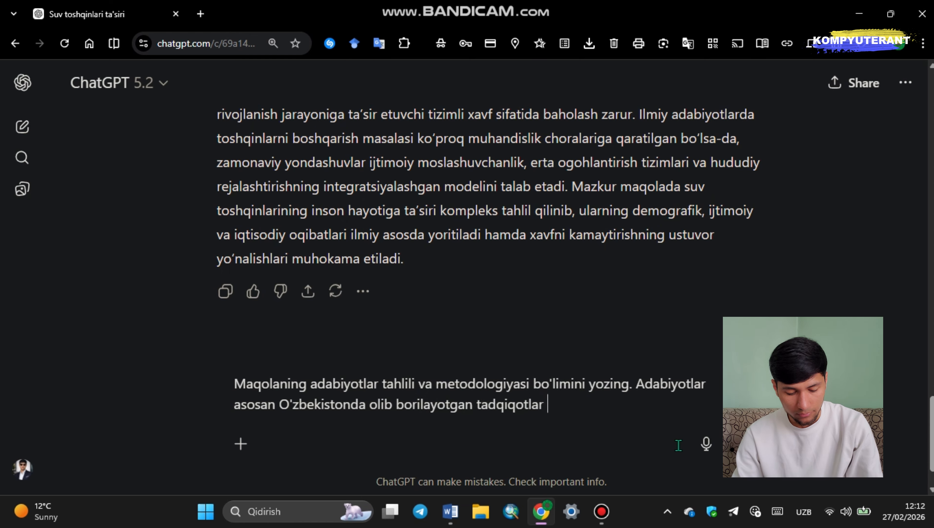
type("va olimlar i")
key("BackSpace")
key("BackSpace")
key("BackSpace")
key("BackSpace")
key("BackSpace")
key("BackSpace")
key("BackSpace")
key("BackSpace")
key("BackSpace")
key("BackSpace")
key("BackSpace")
key("BackSpace")
key("BackSpace")
key("BackSpace")
key("BackSpace")
key("BackSpace")
key("BackSpace")
key("BackSpace")
key("BackSpace")
key("BackSpace")
type("qdqiqot va olimlar ishlaridan bo'lsin.")
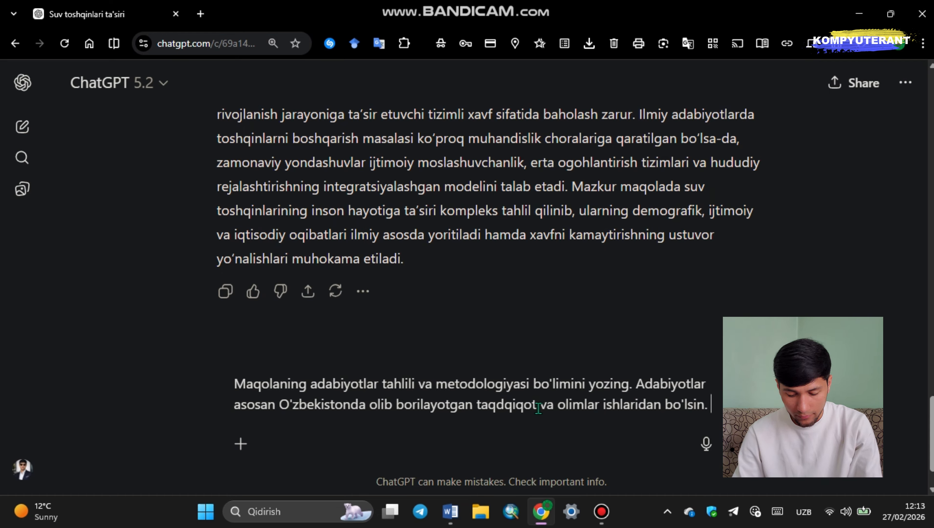
Step: Append "Foydalanilgan maanbalar raqamli snoska yordamida ko'rsatib keting." to the prompt and submit it
type("ydalanilga")
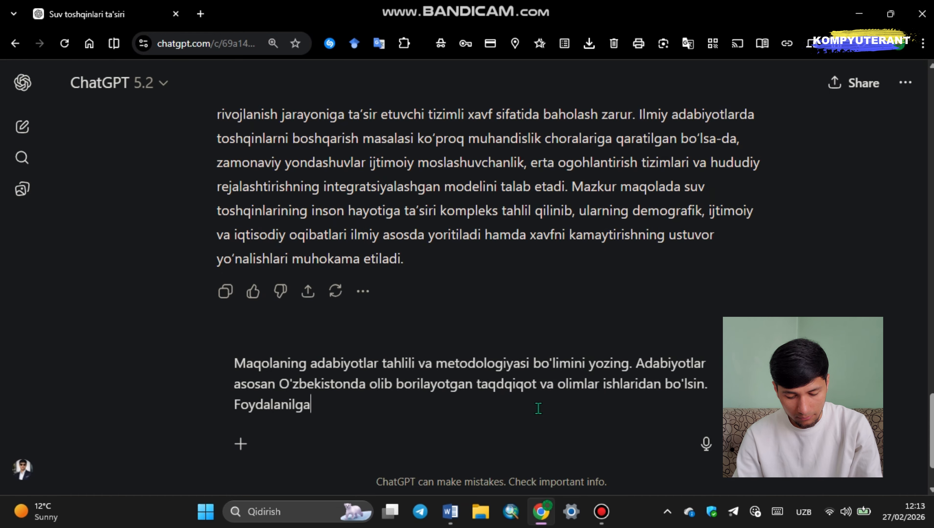
type("n maanbalar r")
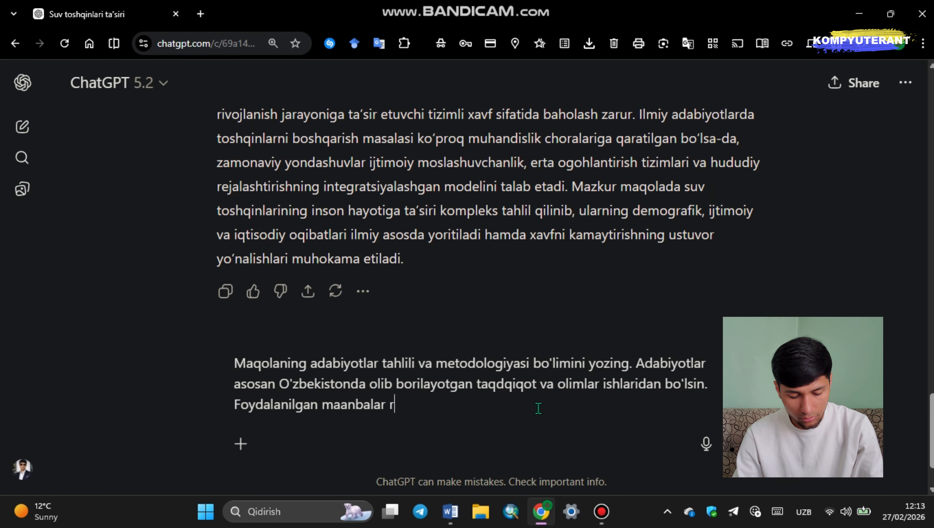
type("aqamli snoska yorda")
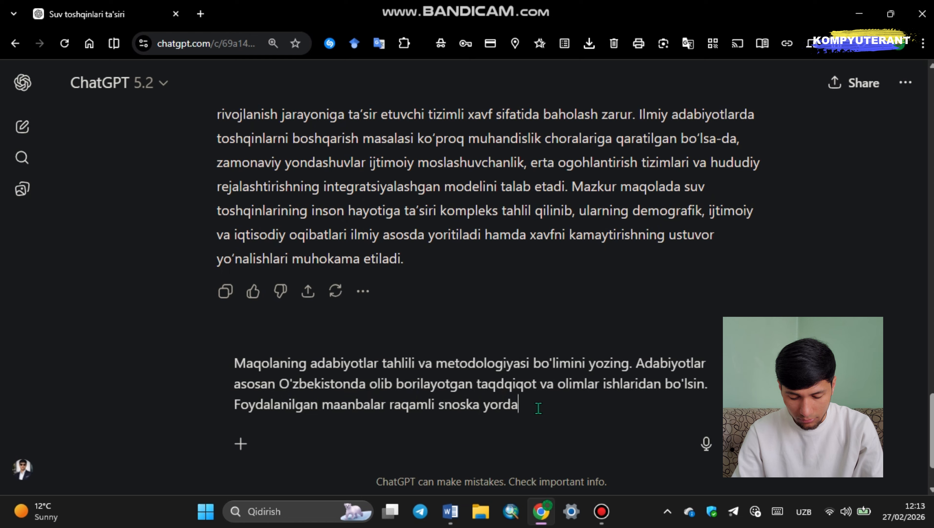
type("mida ko'rsatib")
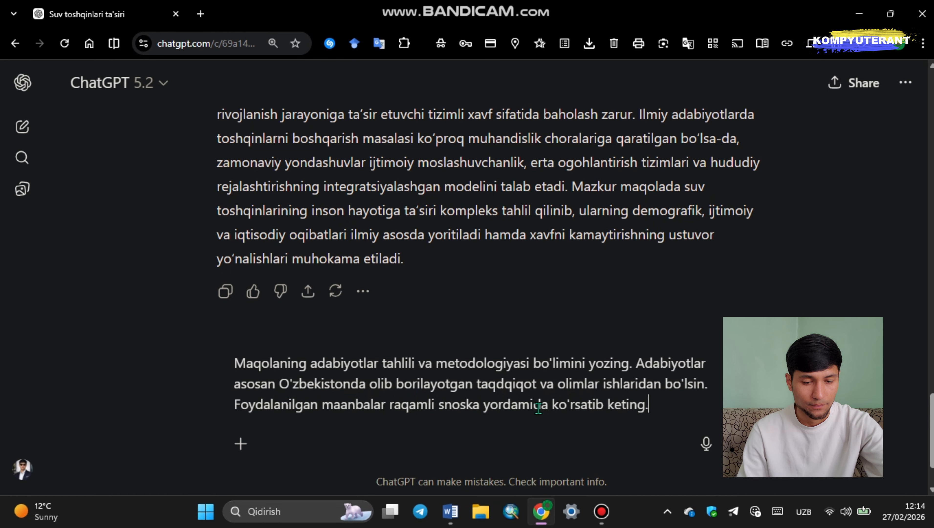
type(" keting.")
key("Return")
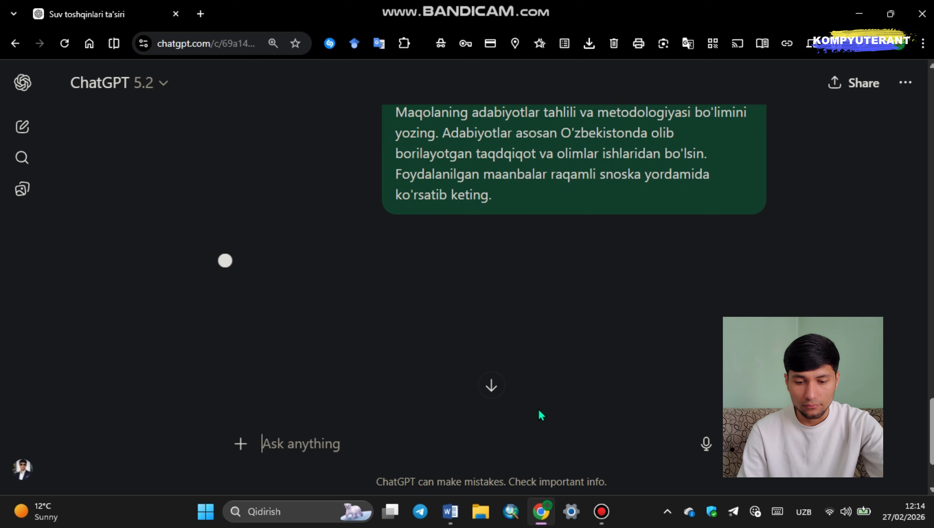
Step: Examine the numbered source citations in the generated literature review and the list of sources below it
scroll(545, 244, "down", 3)
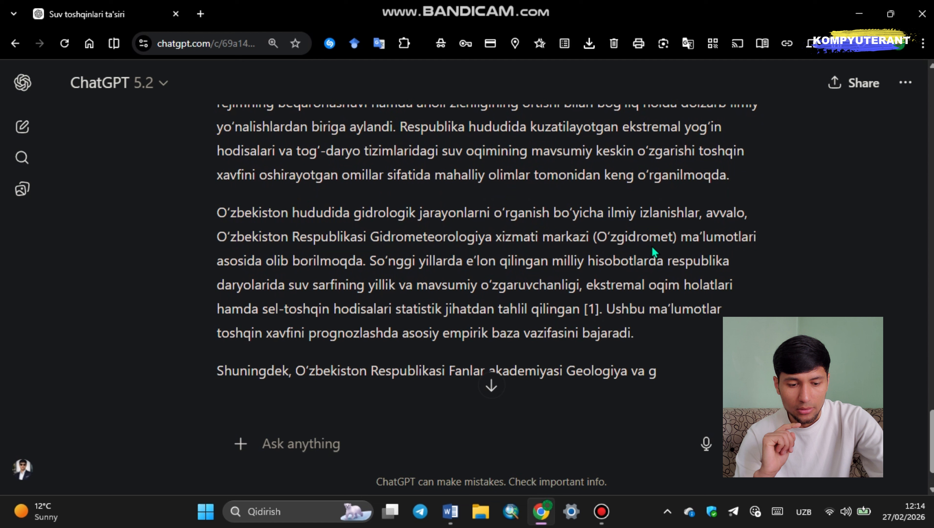
left_click_drag(585, 223, 599, 223)
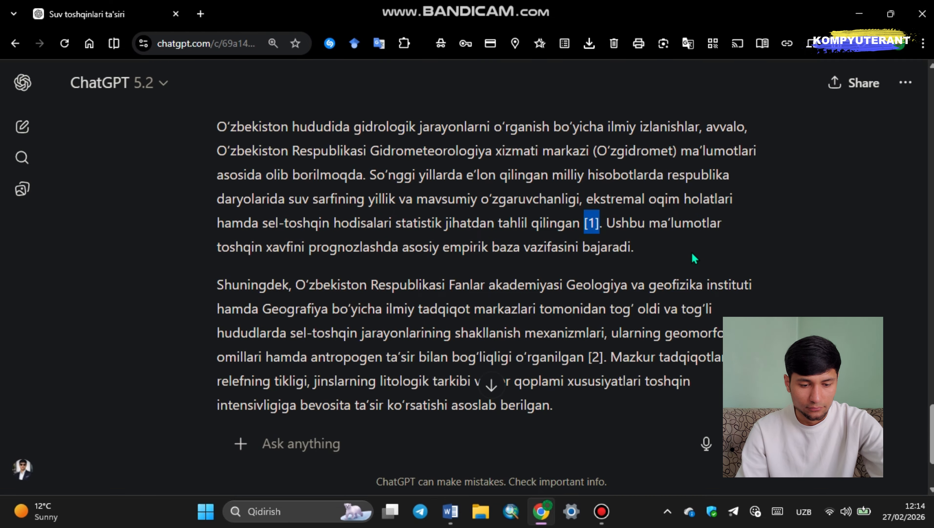
left_click(676, 214)
left_click_drag(589, 150, 605, 151)
left_click(645, 230)
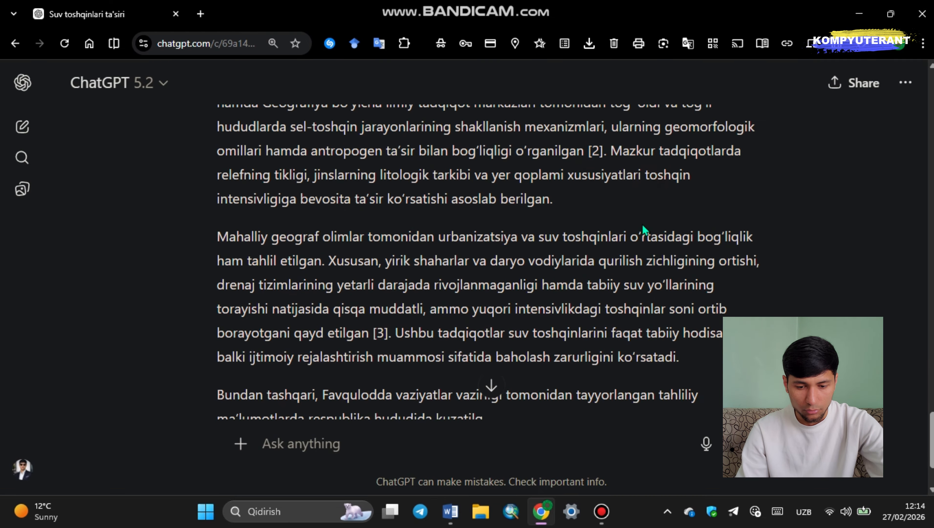
left_click_drag(374, 223, 391, 223)
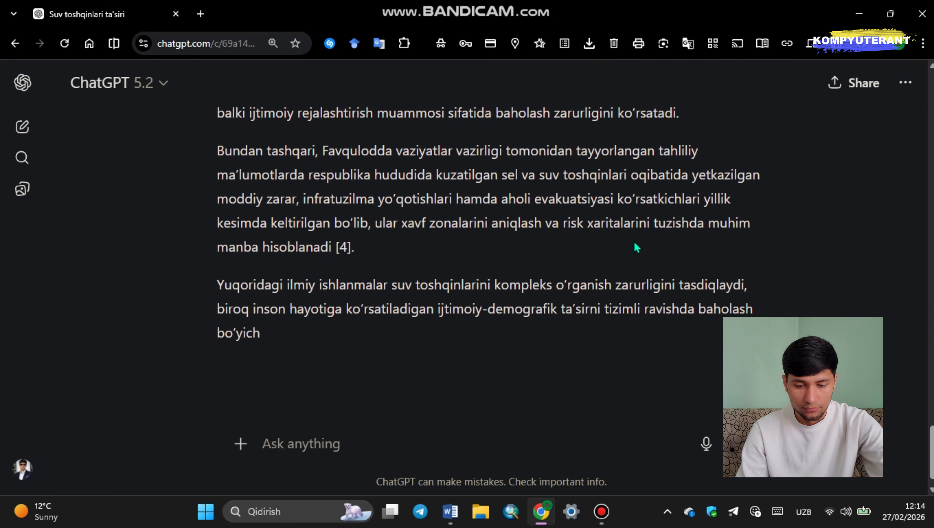
left_click_drag(336, 246, 354, 247)
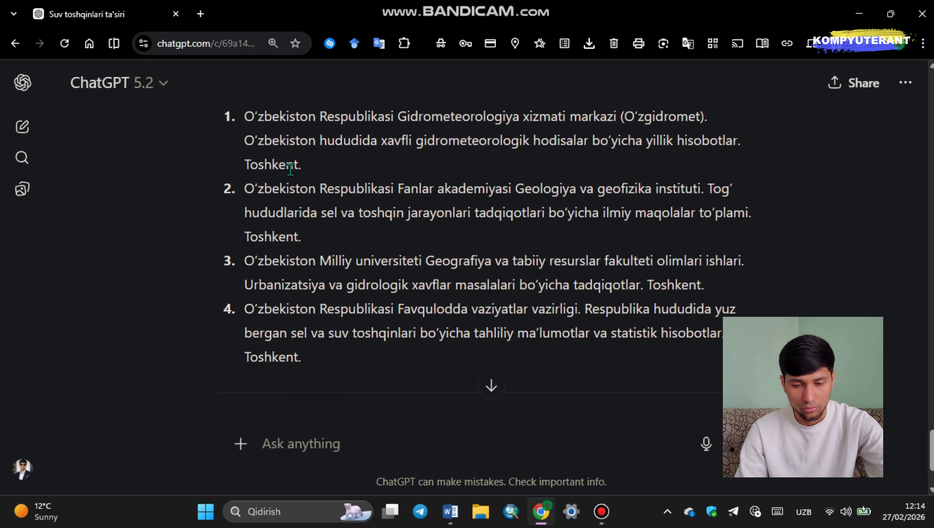
scroll(369, 230, "up", 1)
Step: Copy the whole literature review and methodology response and paste it after the introduction at the end of Документ1 in Word
scroll(354, 236, "down", 5)
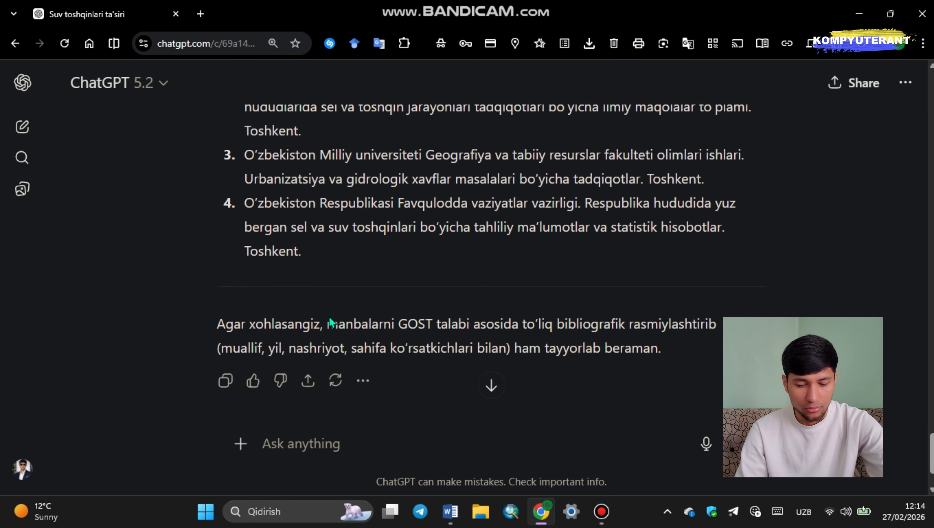
left_click(224, 366)
mouse_move(450, 512)
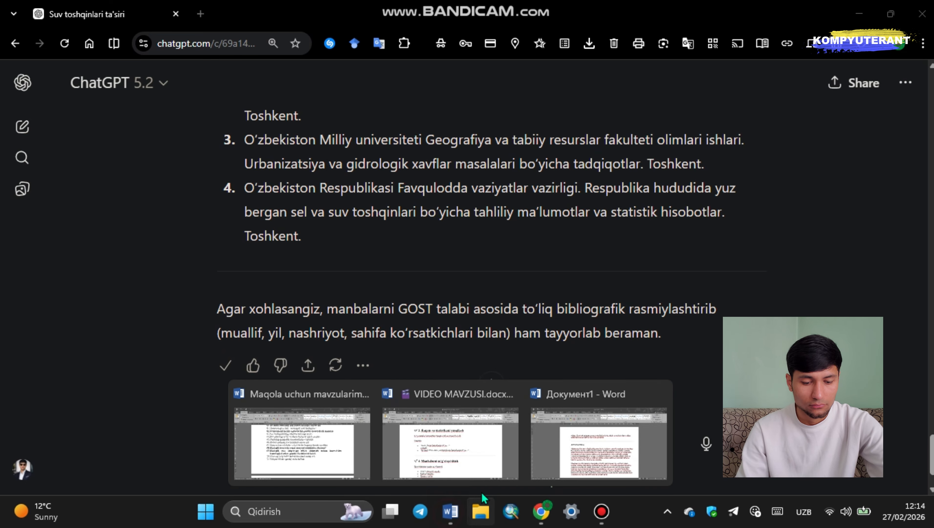
mouse_move(371, 452)
left_click(578, 453)
scroll(398, 337, "down", 15)
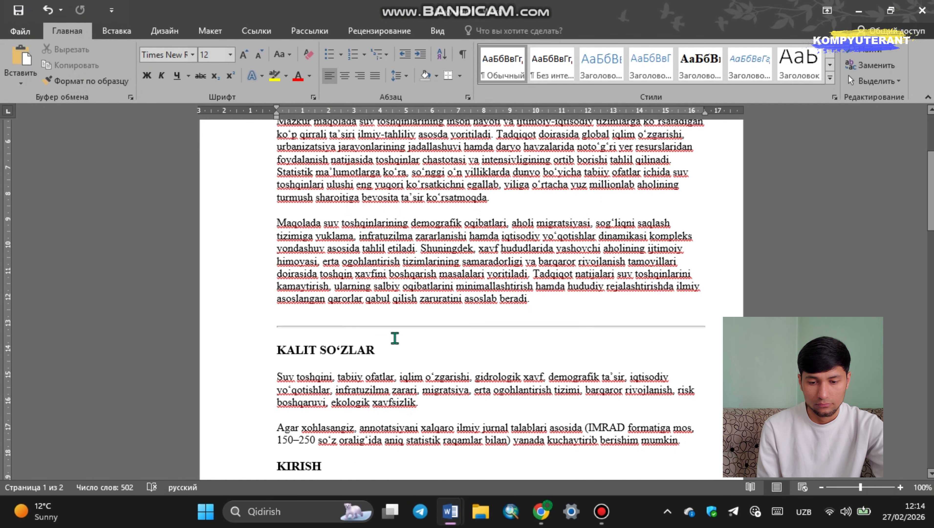
scroll(402, 339, "down", 8)
left_click(369, 213)
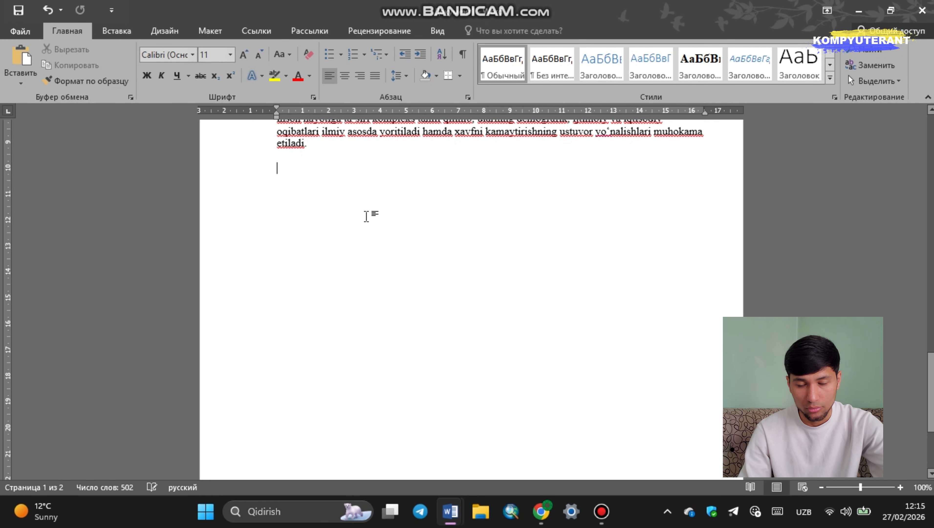
key("ctrl+v")
scroll(412, 238, "up", 2)
scroll(411, 238, "up", 1)
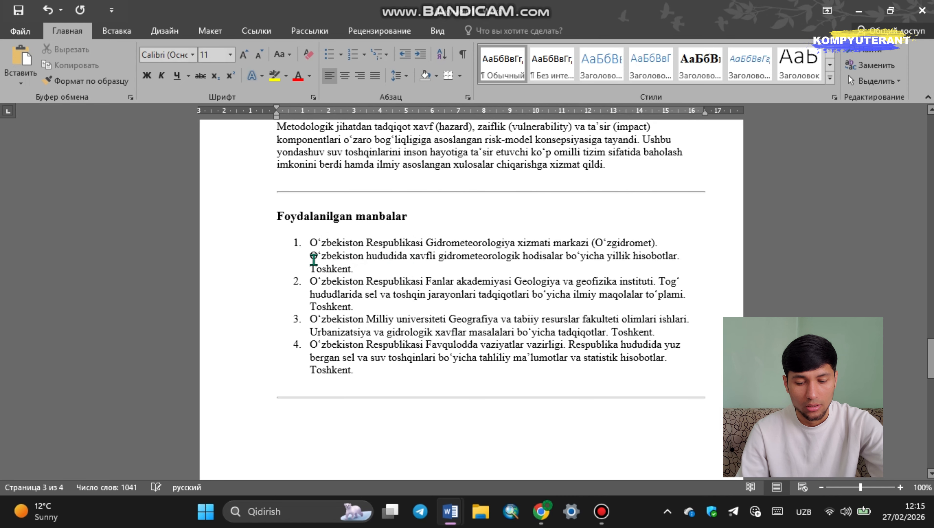
Step: Switch to the ChatGPT conversation and draft the prompt "MAqolaning natijalar bo'limini yozing." without sending it
left_click(542, 514)
scroll(351, 407, "down", 2)
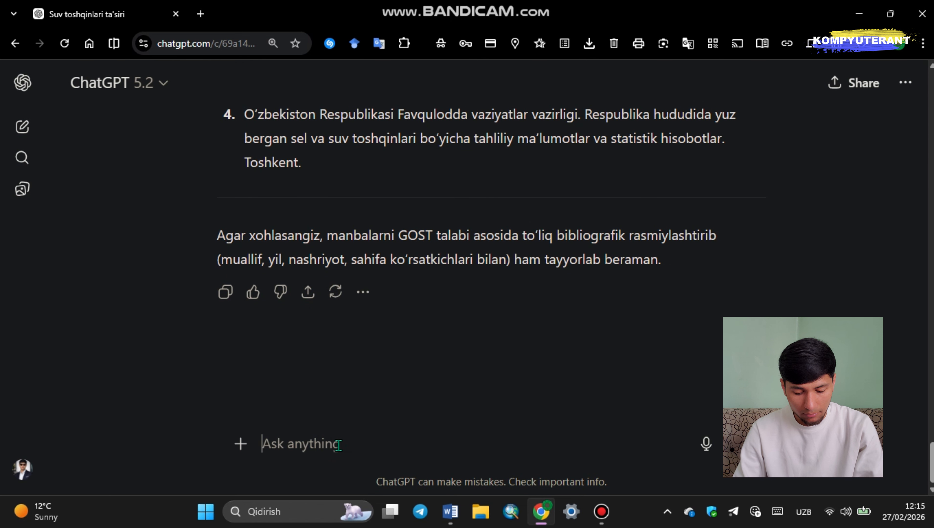
type("MAqolani")
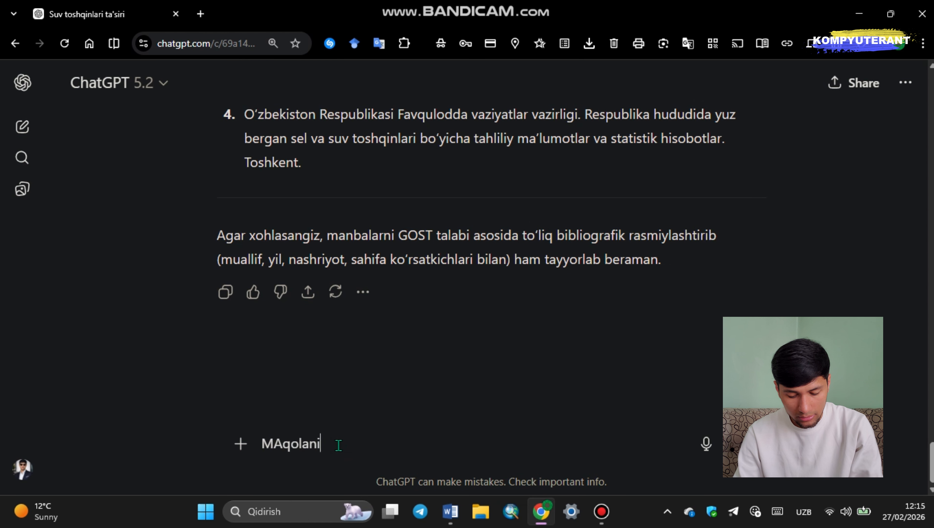
type("ng natijalar ")
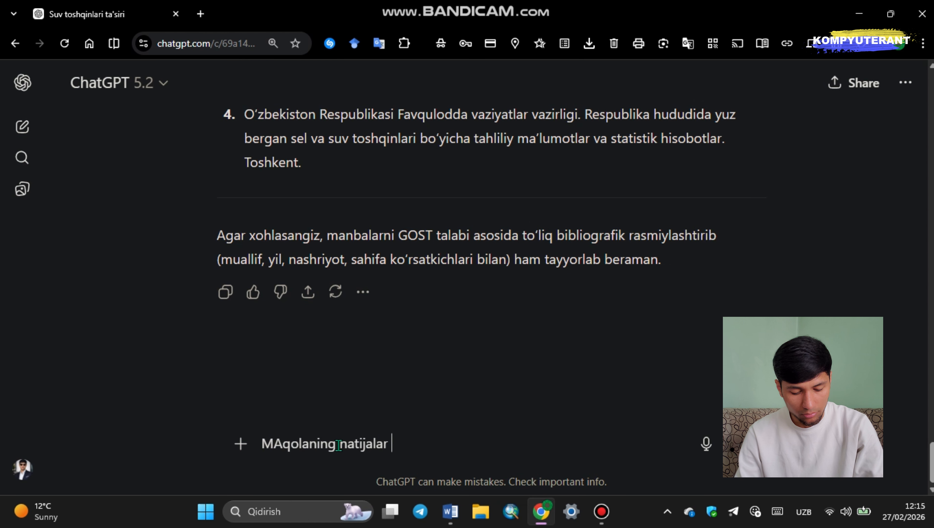
type("bo'limini yozing.")
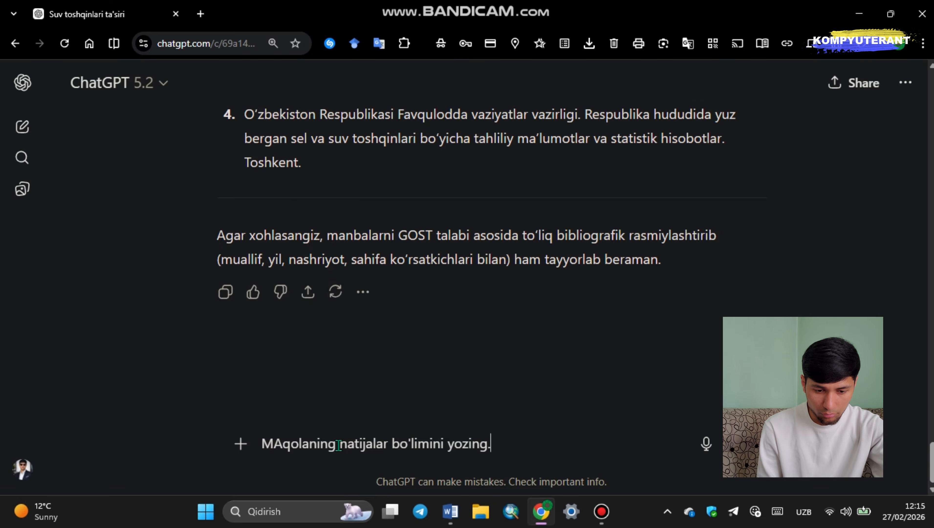
Step: Copy "Foydalanilgan maanbalar raqamli snoska yordamida ko'rsatib keting." from the literature review prompt and append it to the unsent prompt
scroll(370, 222, "up", 20)
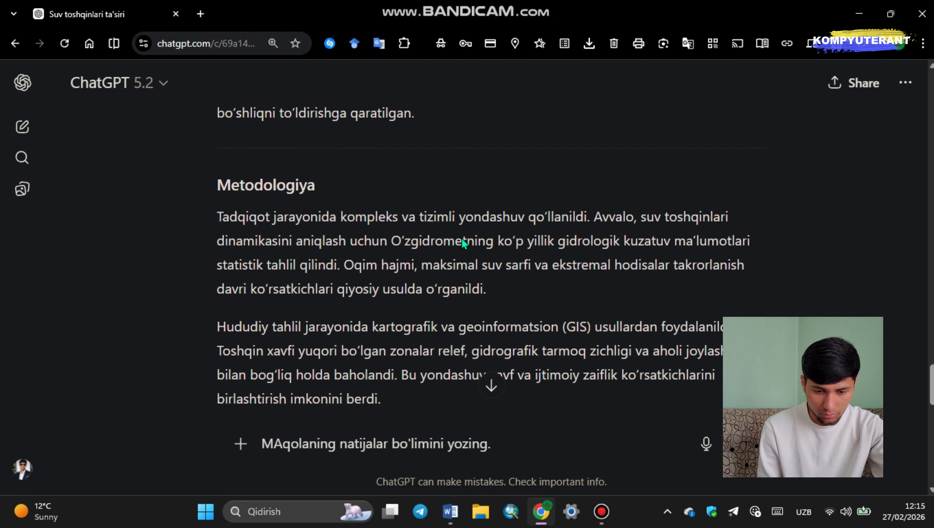
scroll(489, 224, "up", 1)
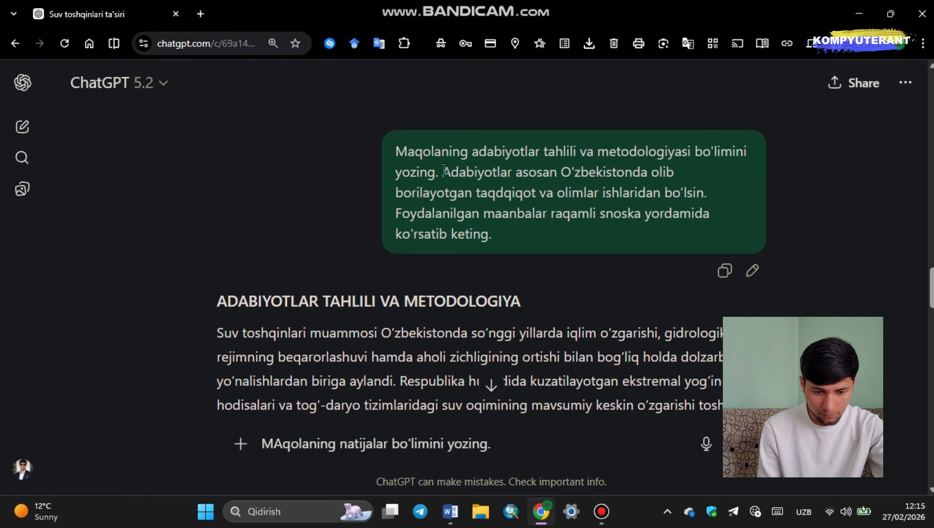
left_click_drag(396, 214, 503, 236)
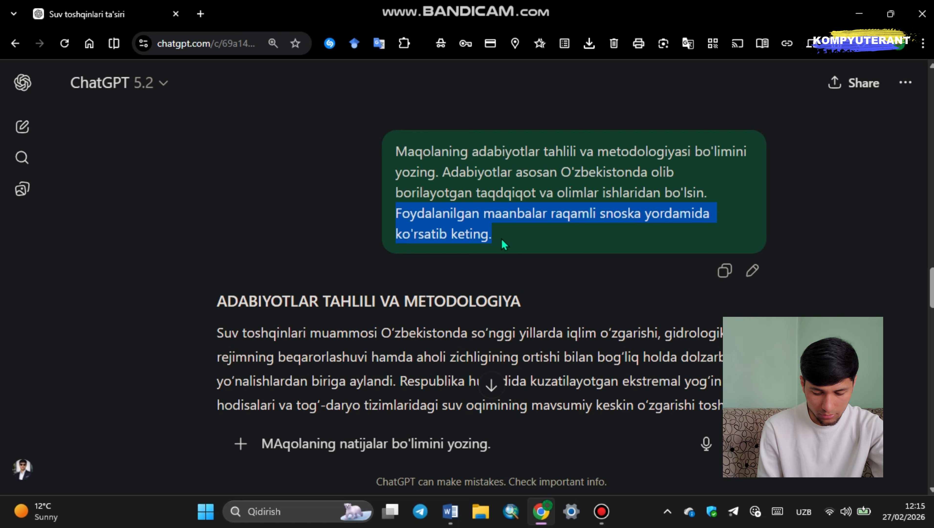
left_click(534, 445)
key("ctrl+v")
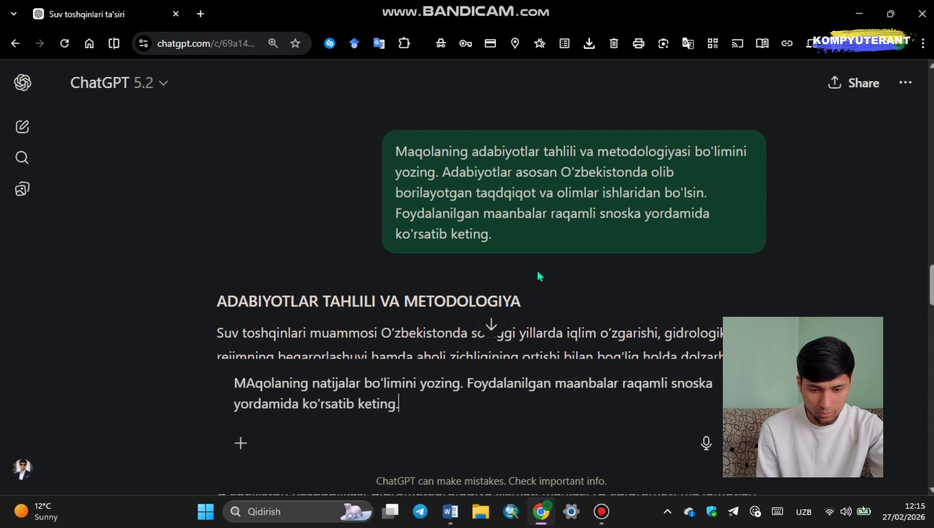
Step: Copy the style instructions "Mavzuni ilmiy, tahliliy... jumlalar bilan yozing." from the introduction prompt, insert them before "Foydalanilgan" in the unsent prompt and submit it
scroll(479, 178, "up", 10)
scroll(479, 178, "up", 9)
scroll(535, 173, "down", 3)
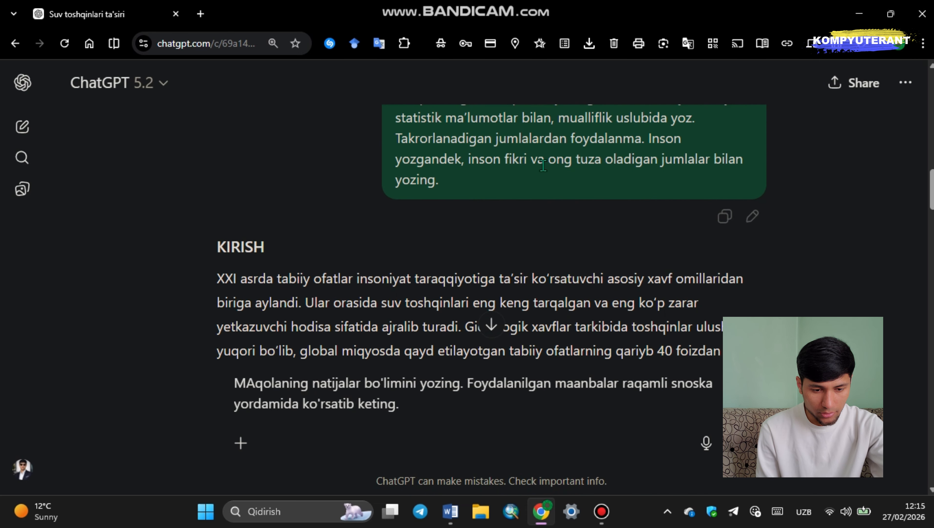
scroll(590, 168, "up", 2)
left_click_drag(602, 167, 668, 244)
scroll(546, 250, "down", 20)
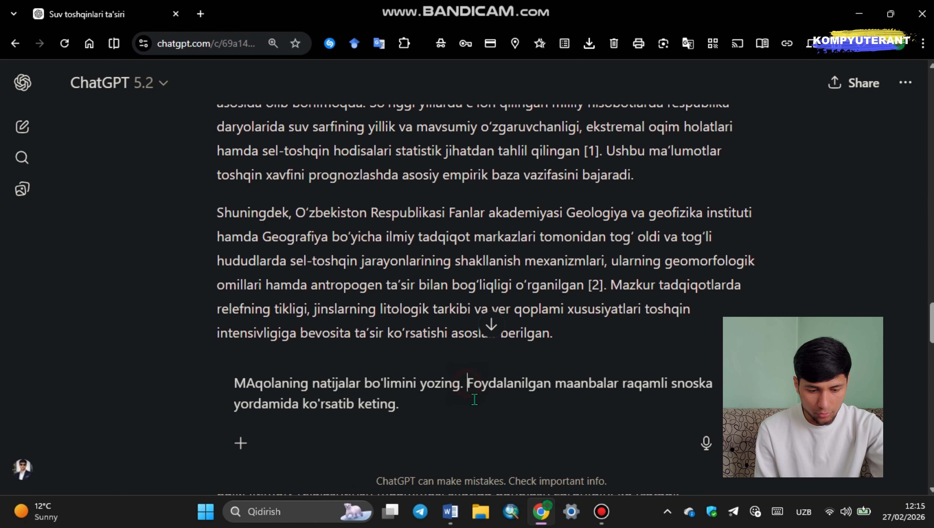
key("ctrl+v")
left_click(629, 385)
left_click(592, 413)
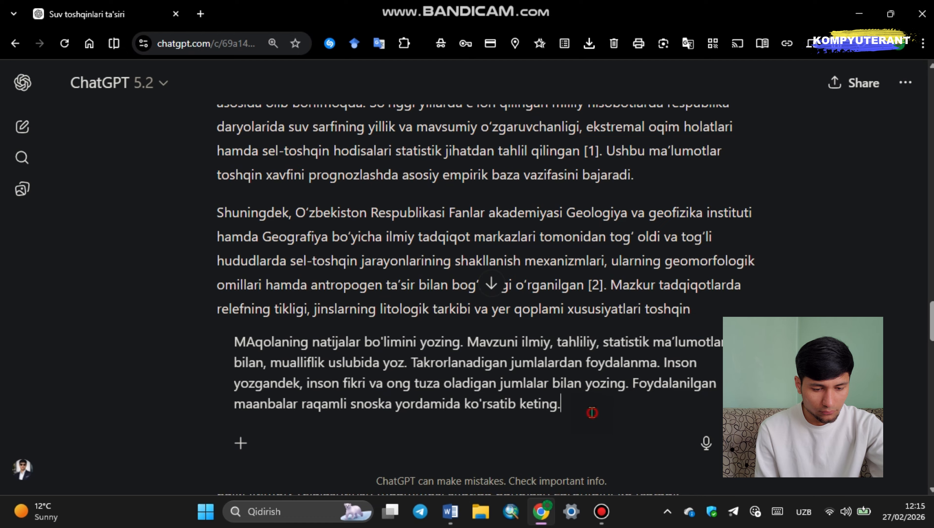
key("Return")
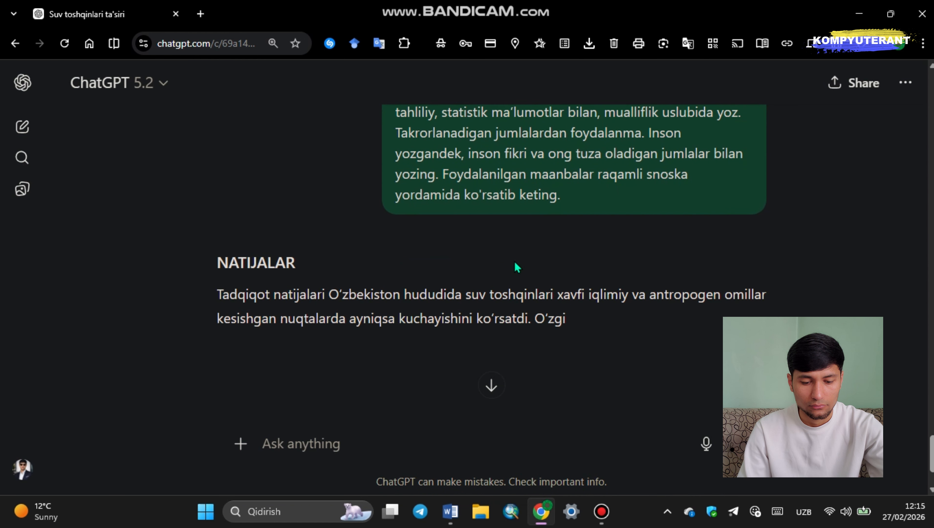
Step: Examine the generated NATIJALAR section, its numbered source citations and the list of sources below it
scroll(546, 205, "down", 2)
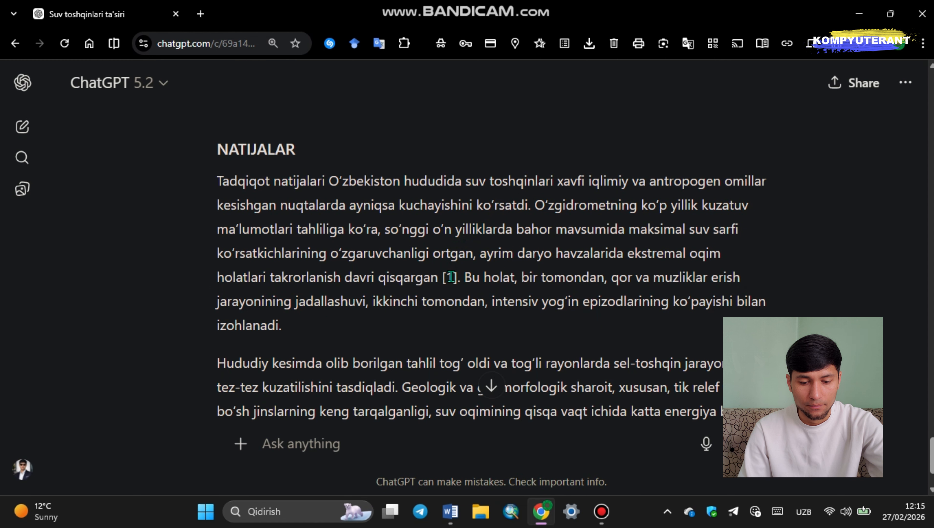
left_click_drag(451, 278, 458, 282)
left_click(494, 282)
scroll(493, 283, "down", 5)
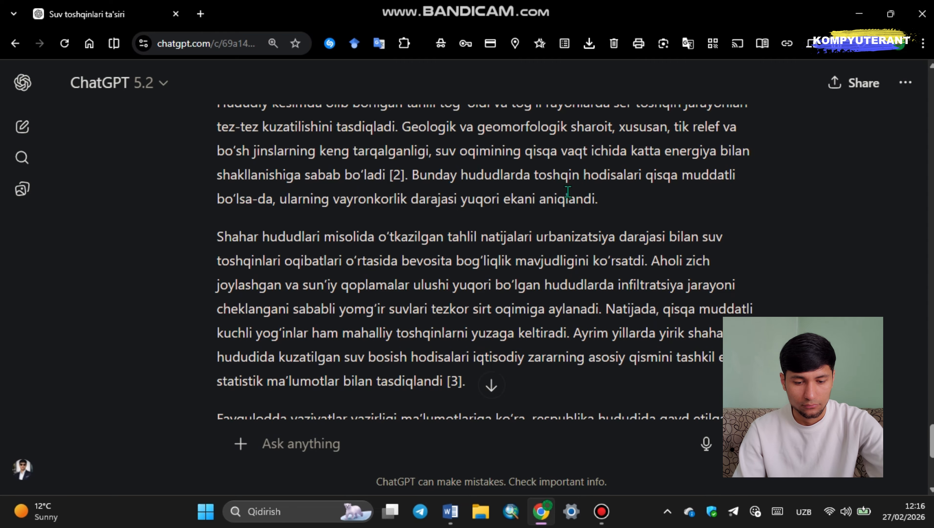
scroll(508, 227, "down", 10)
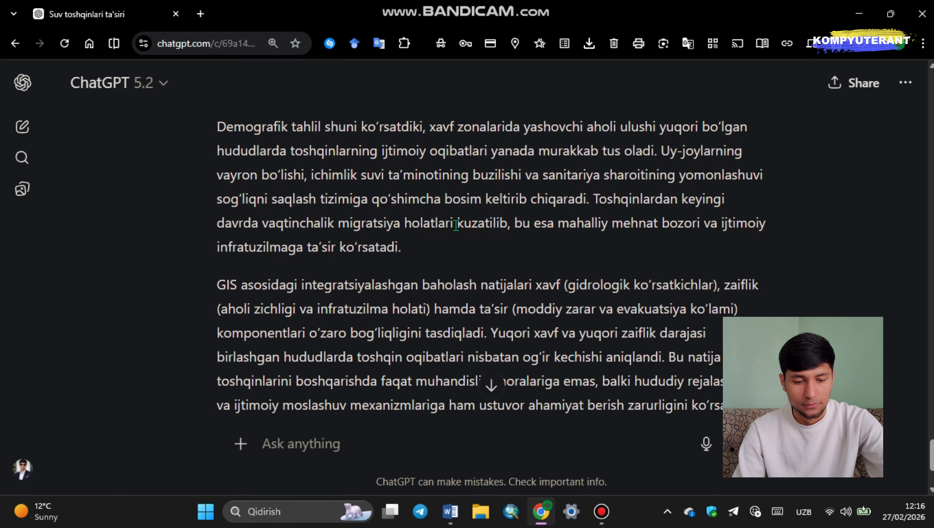
scroll(571, 229, "down", 5)
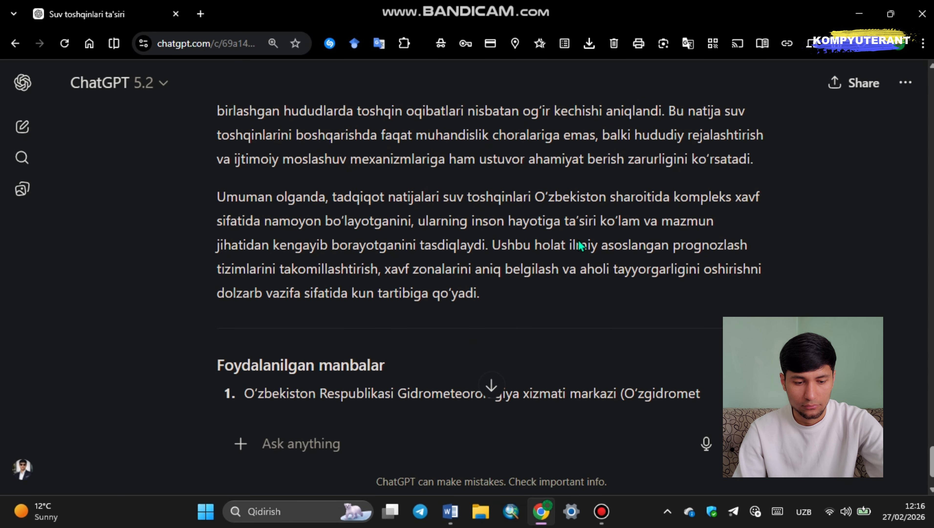
scroll(429, 259, "down", 1)
scroll(420, 184, "down", 2)
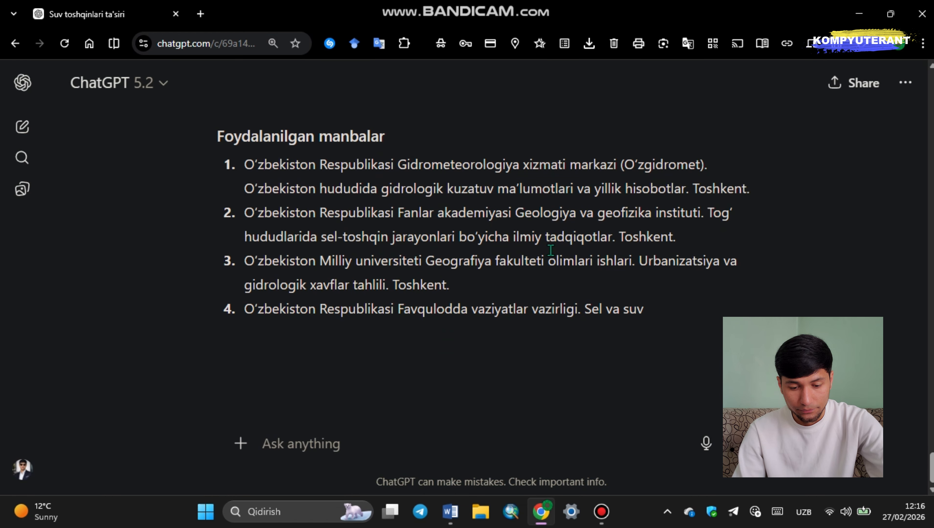
scroll(418, 167, "down", 5)
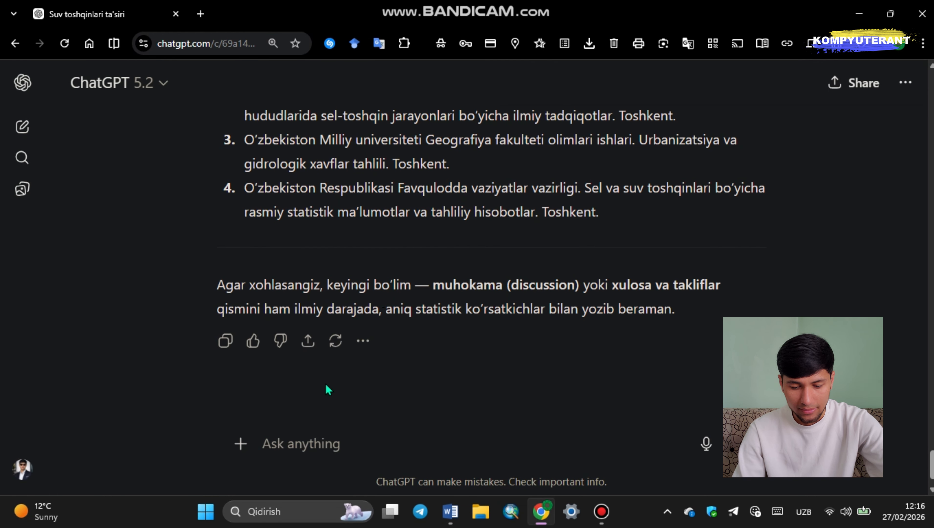
scroll(327, 388, "down", 2)
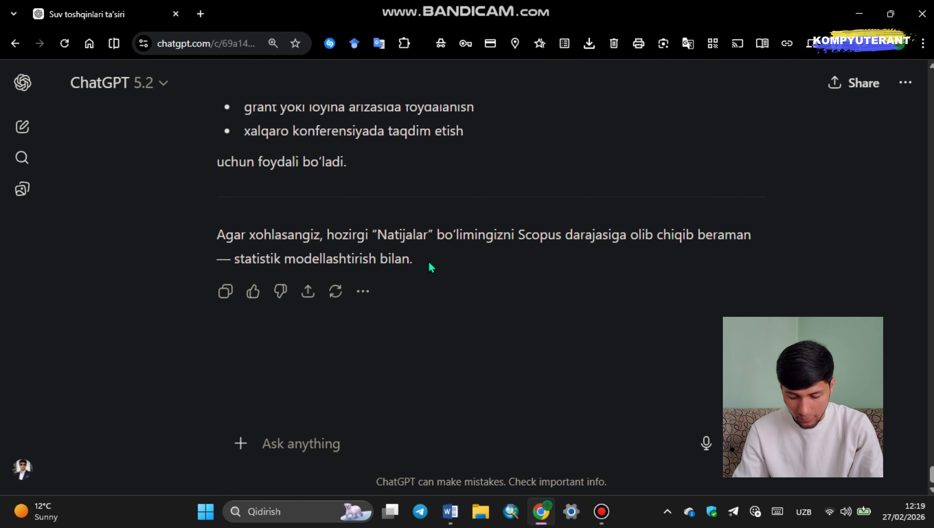
Step: Draft the prompt "Demak bizga aniq raqamlar ifodalangan va ishonchli maanbalardan olingan ma'lumotlar asosida jadval tuzib bering."
type("Demak bizga")
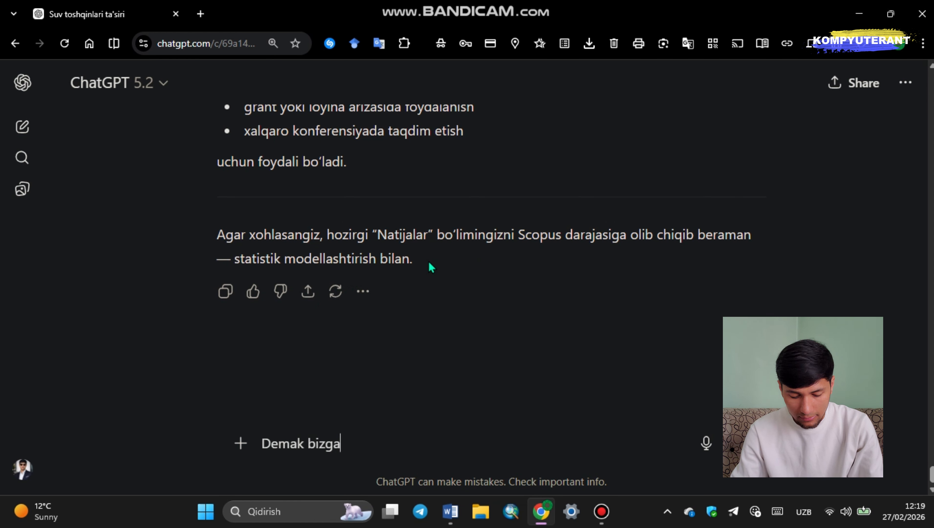
type(" aniq raqam")
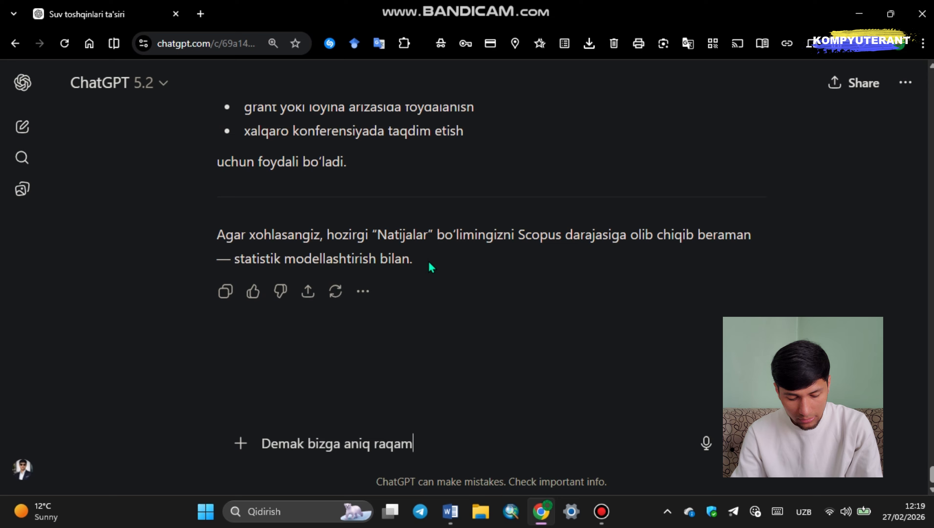
type("lar ifodala")
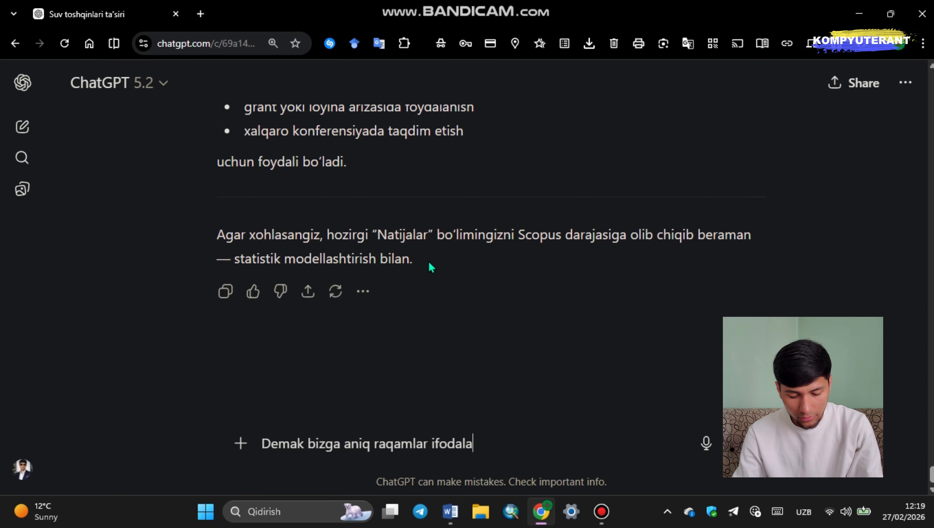
type("ngan va ish")
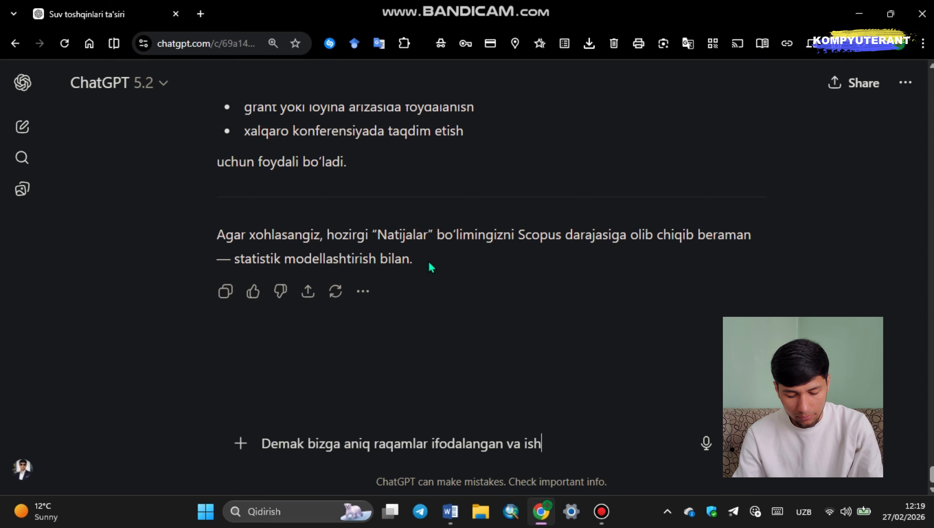
type("onchli maanba")
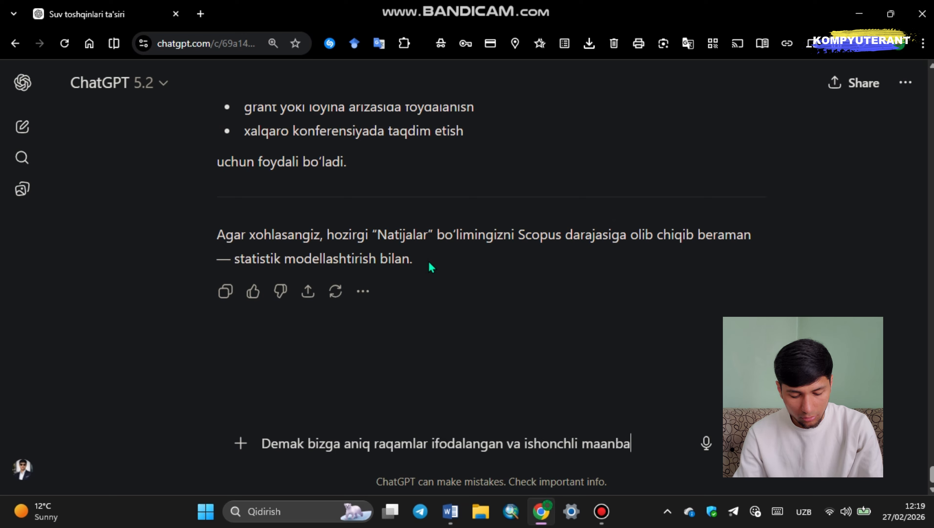
type("lardan oling")
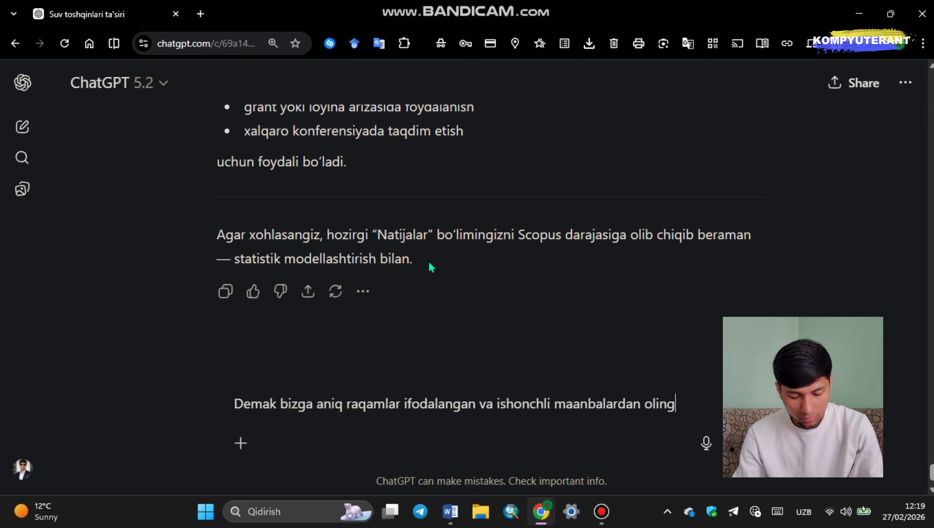
type("an ma'lumotlar asosida ")
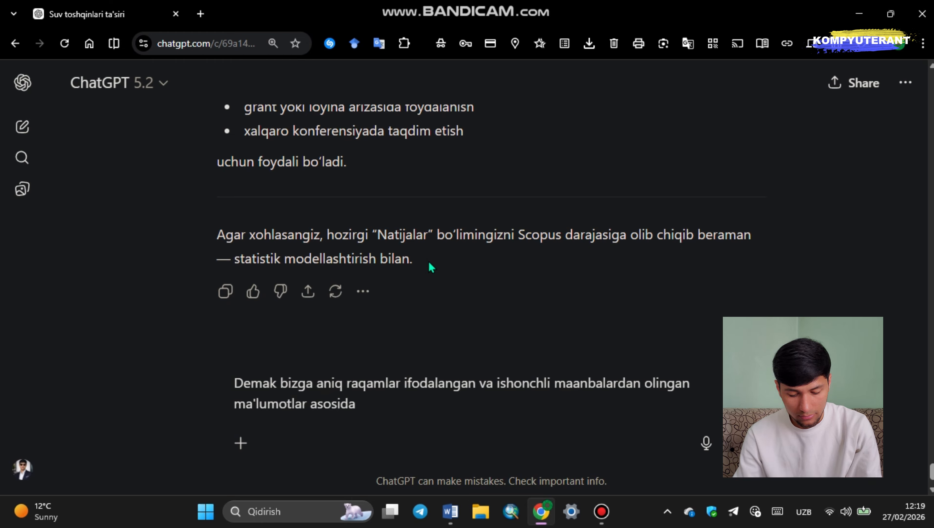
type("jadval tuzib bering")
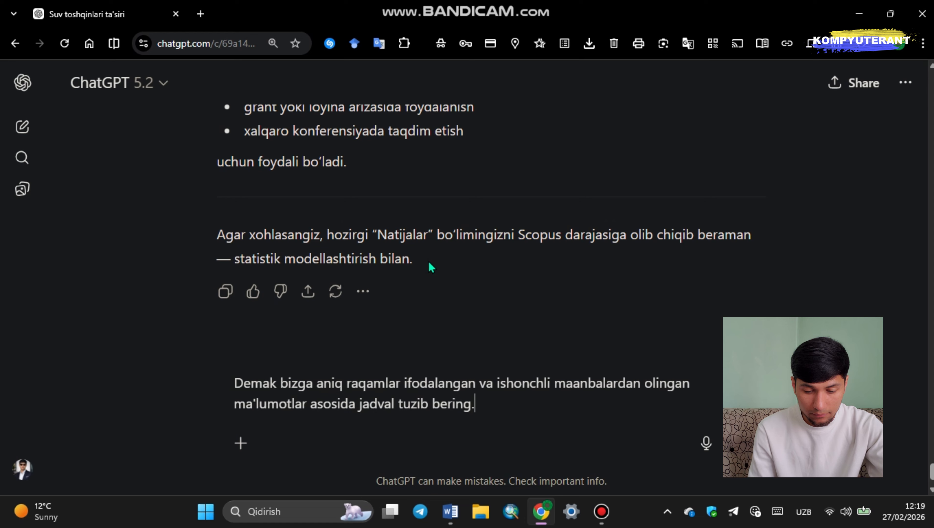
type(".")
Step: Insert "maqola mavzusiga mos" before "jadval" in the table request and submit the prompt
left_click(356, 405)
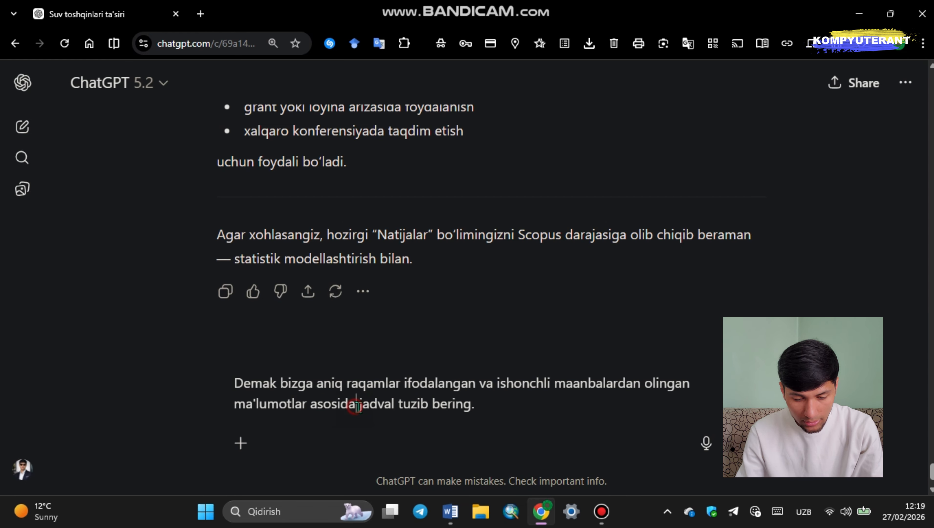
type("maqola")
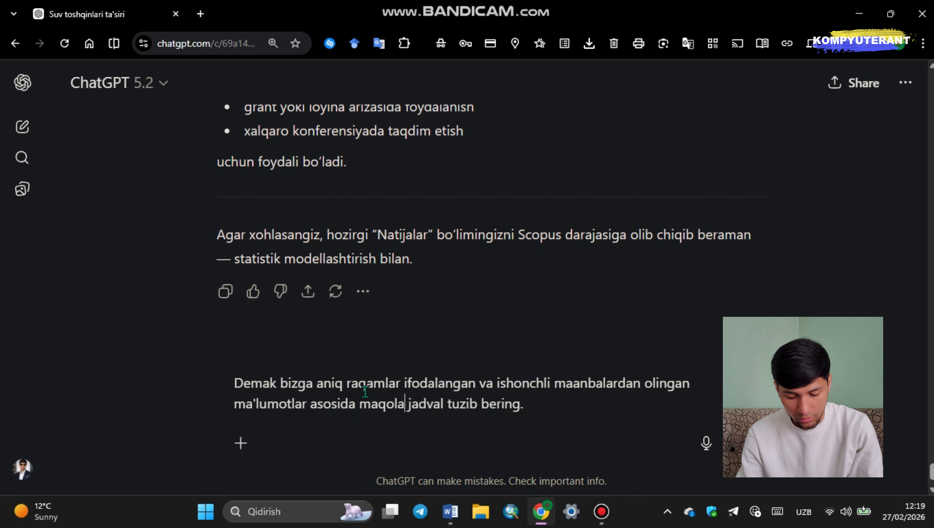
type(" mavzusiga ")
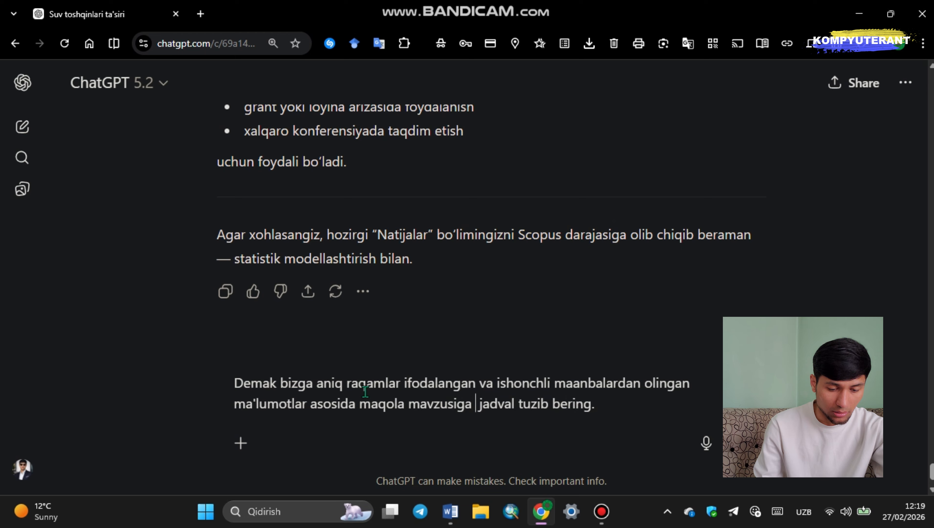
type("mos")
left_click(651, 398)
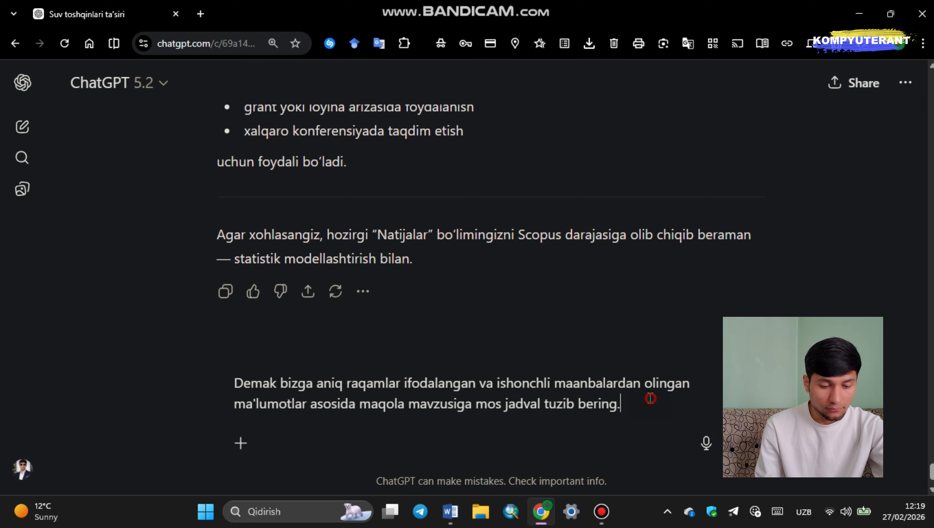
key("Return")
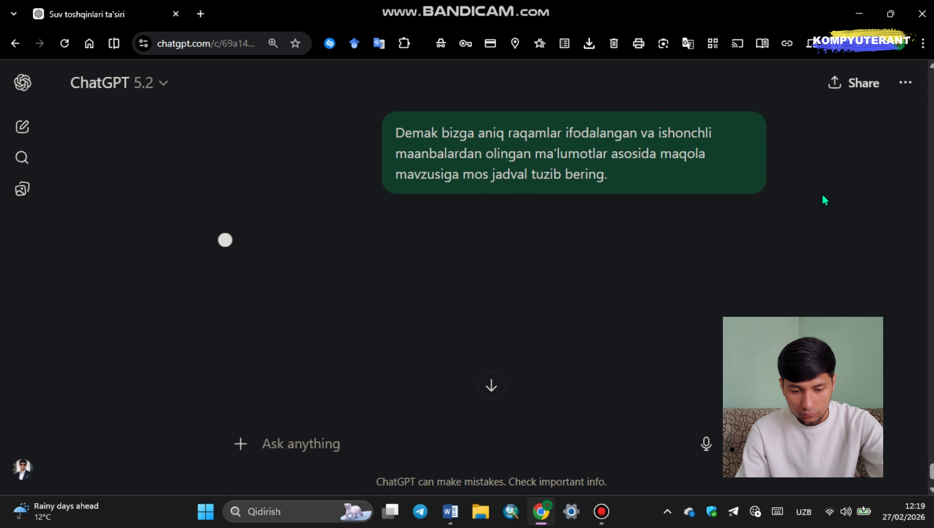
Step: Open the ResearchGate source cited in the first row of the generated flood statistics table
scroll(615, 226, "down", 5)
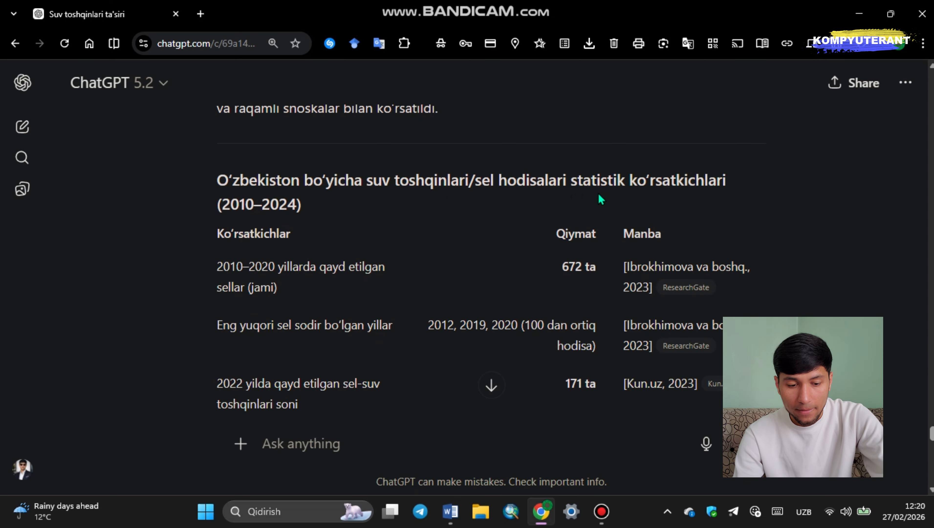
scroll(516, 217, "down", 2)
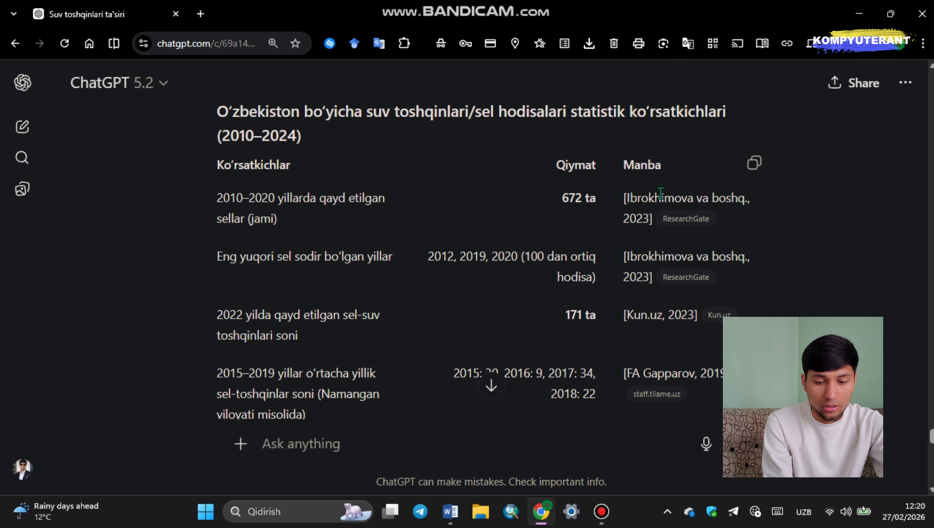
left_click(688, 219)
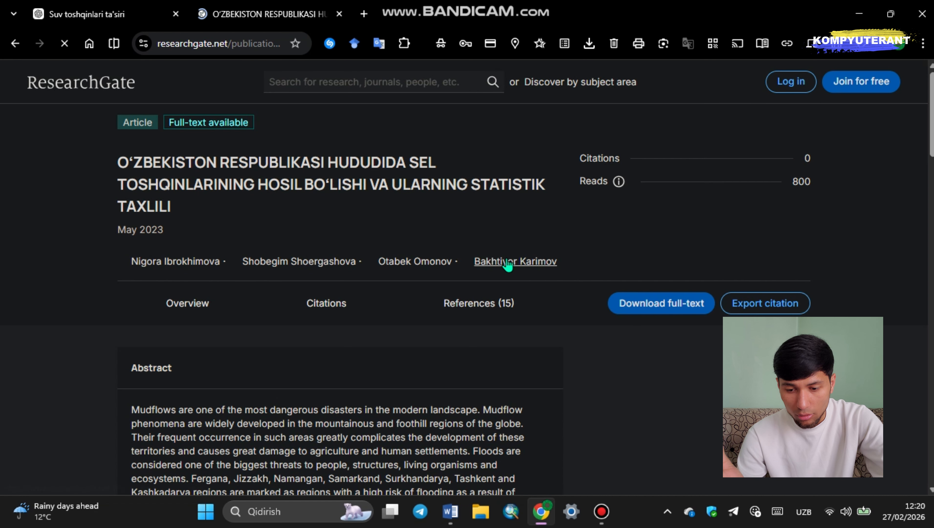
Step: Look over the ResearchGate article, return to the ChatGPT chat and copy the full response with the flood statistics table
scroll(510, 247, "down", 8)
scroll(417, 236, "up", 8)
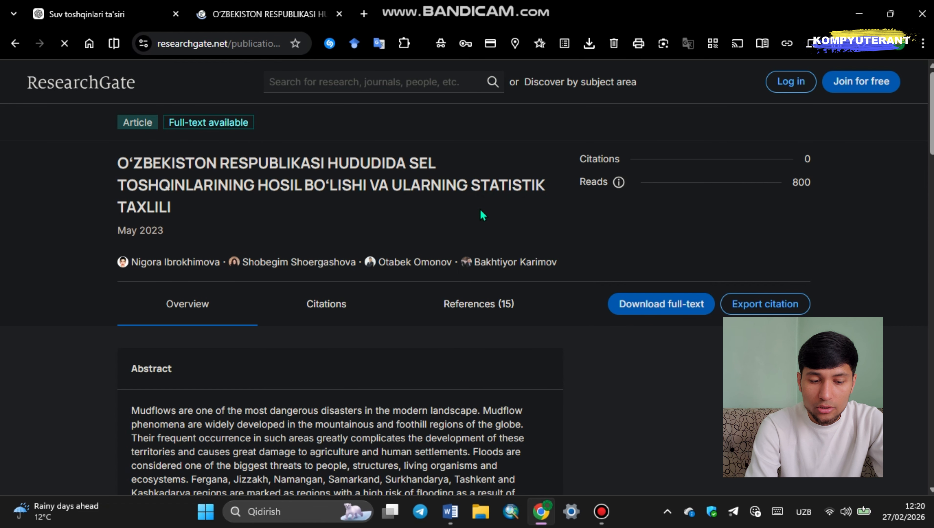
scroll(445, 224, "down", 2)
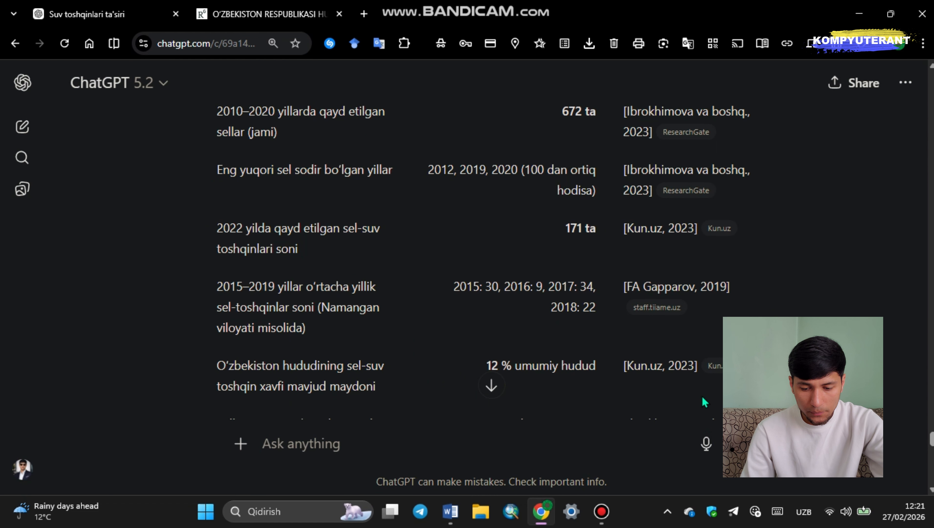
scroll(382, 307, "down", 8)
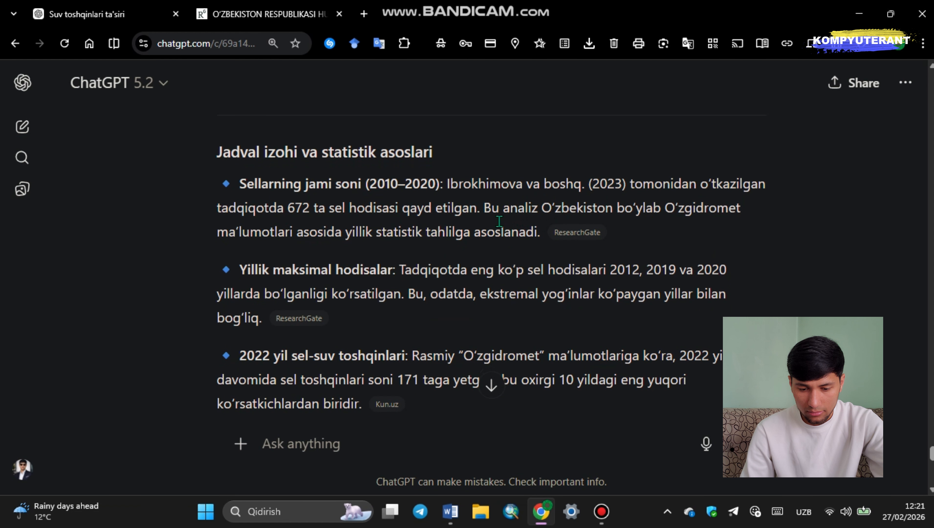
scroll(499, 222, "down", 15)
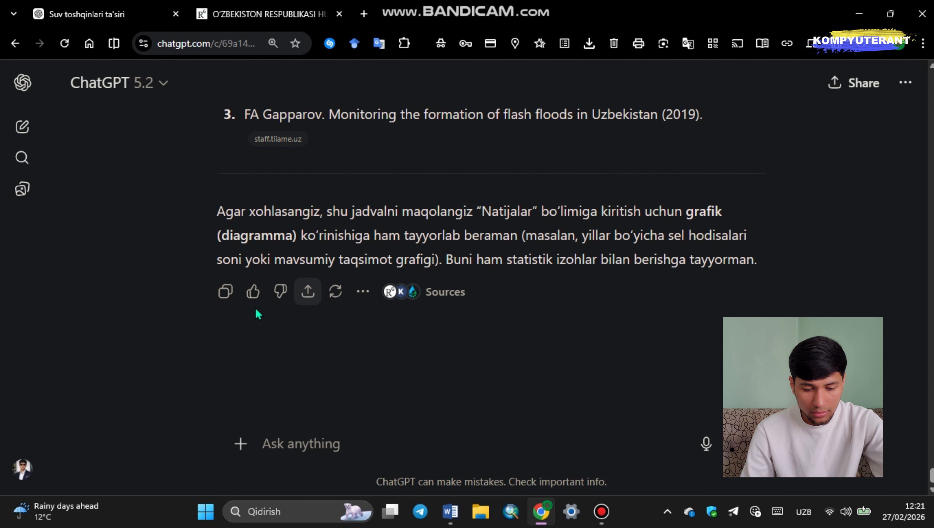
left_click(226, 291)
Step: Switch to the Word document Документ1 and paste the copied table response at the end of the article
mouse_move(450, 511)
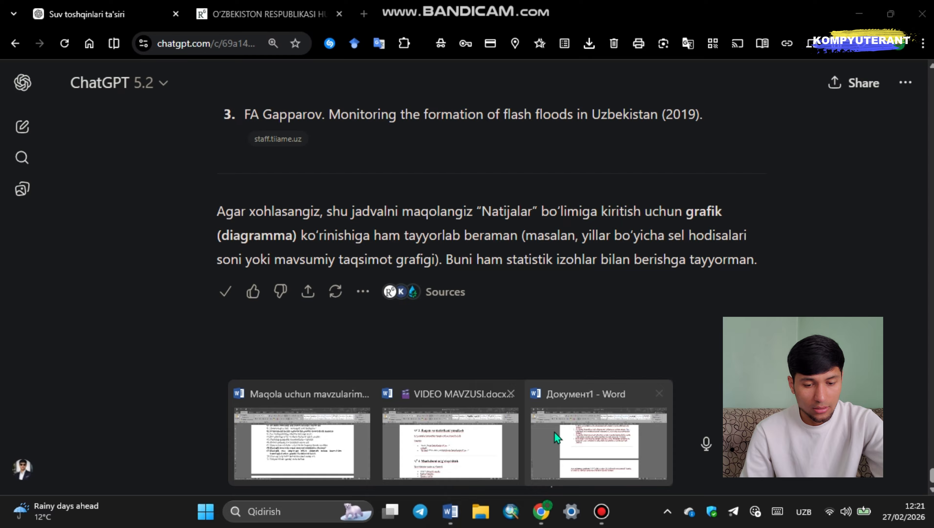
left_click(557, 438)
scroll(629, 309, "down", 15)
scroll(711, 292, "up", 1)
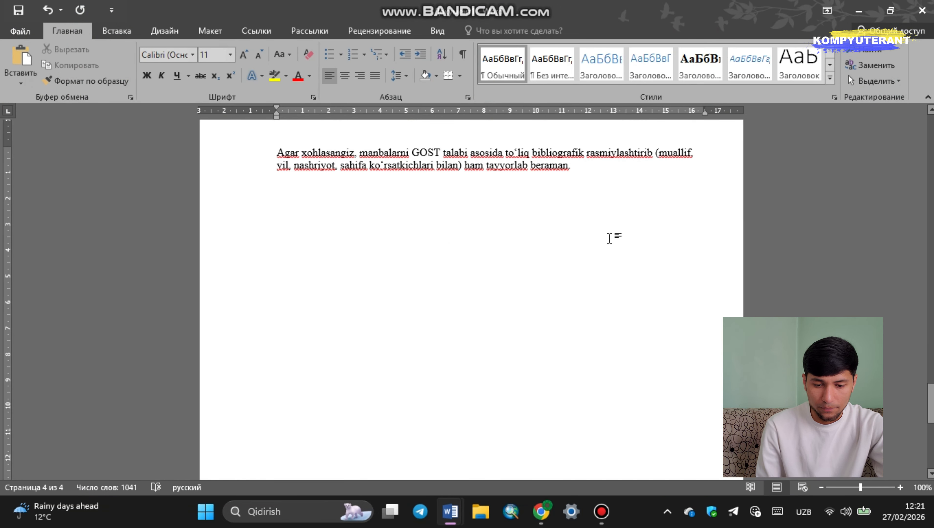
key("ctrl+v")
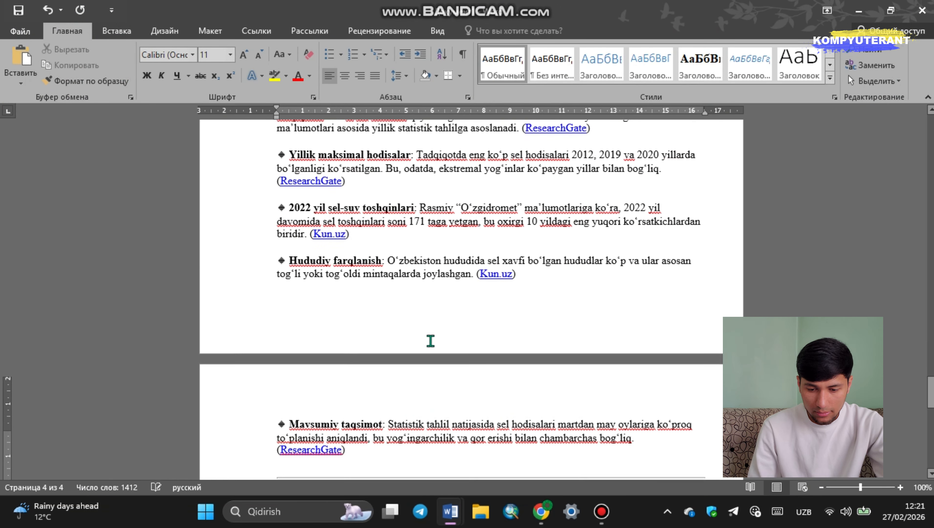
Step: Apply the plain grid table style with borders around all cells to the pasted flood statistics table
scroll(430, 340, "up", 15)
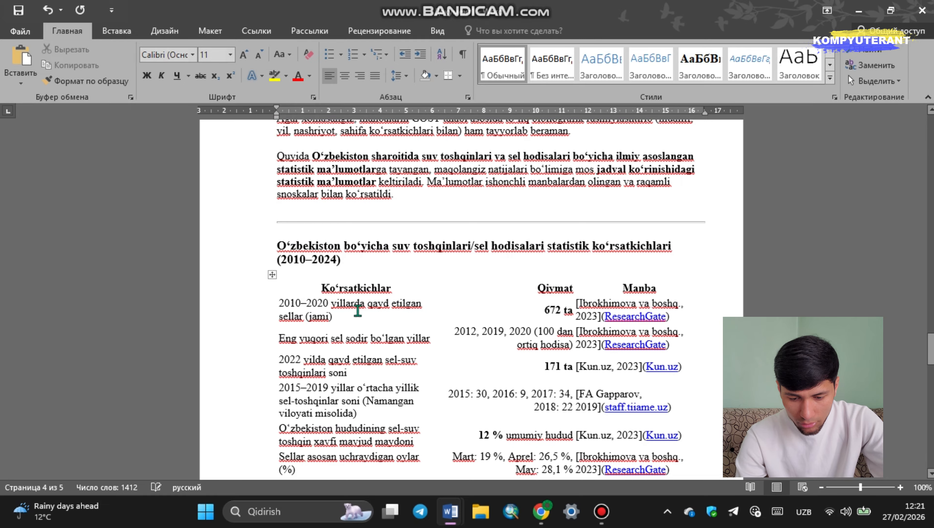
left_click(270, 277)
left_click(510, 35)
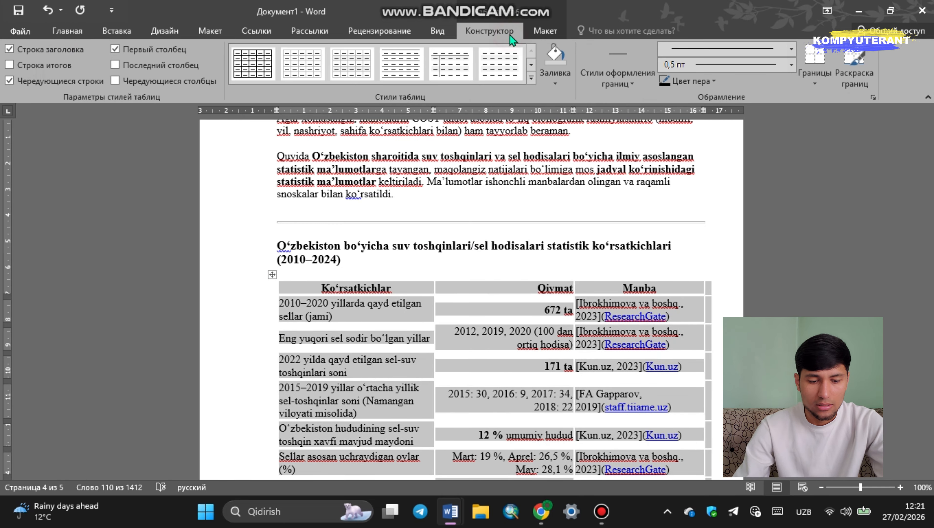
left_click(253, 63)
scroll(567, 320, "down", 2)
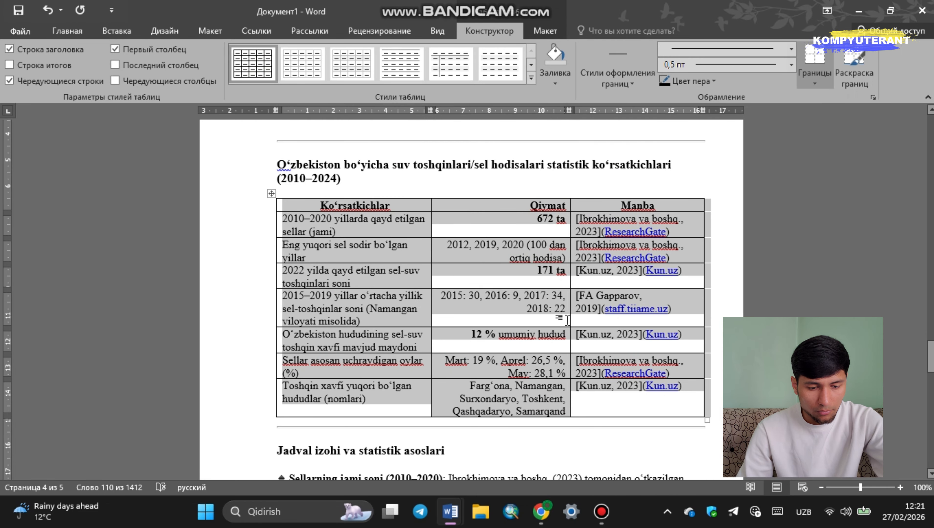
left_click(505, 315)
scroll(505, 316, "down", 2)
scroll(629, 190, "up", 2)
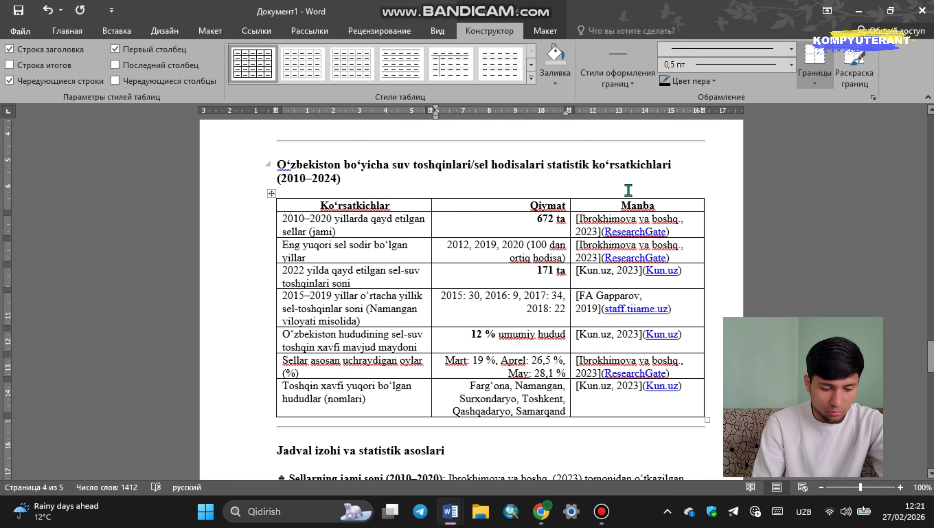
Step: Delete the Manba column from the statistics table and the horizontal line below the table
left_click(628, 200)
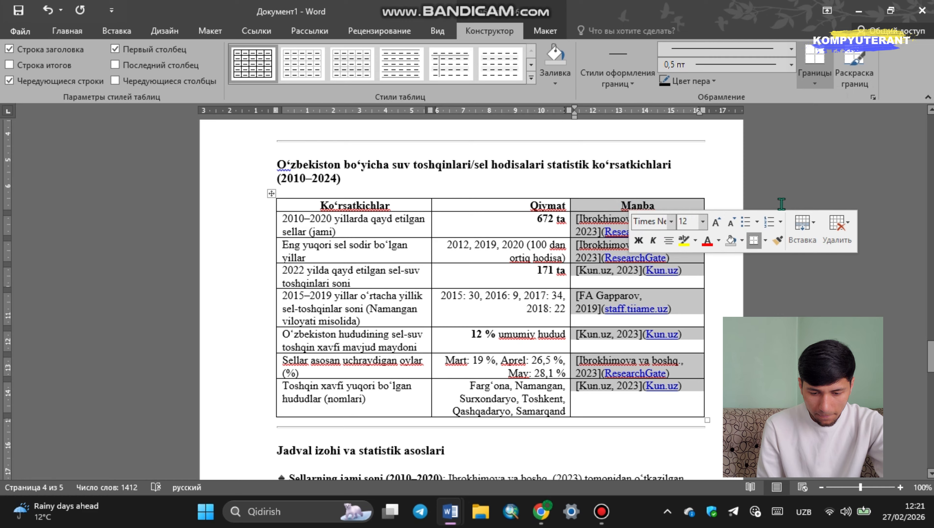
key("BackSpace")
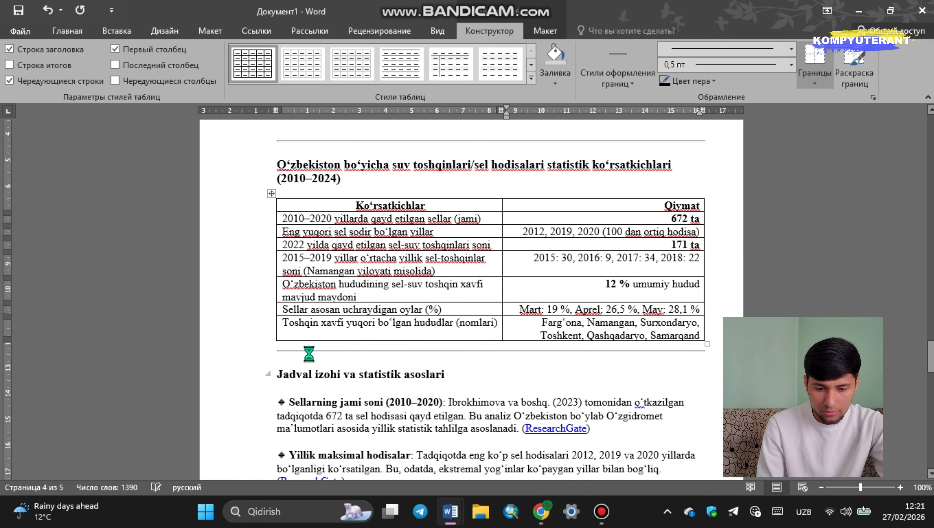
left_click(310, 352)
key("BackSpace")
scroll(462, 332, "up", 1)
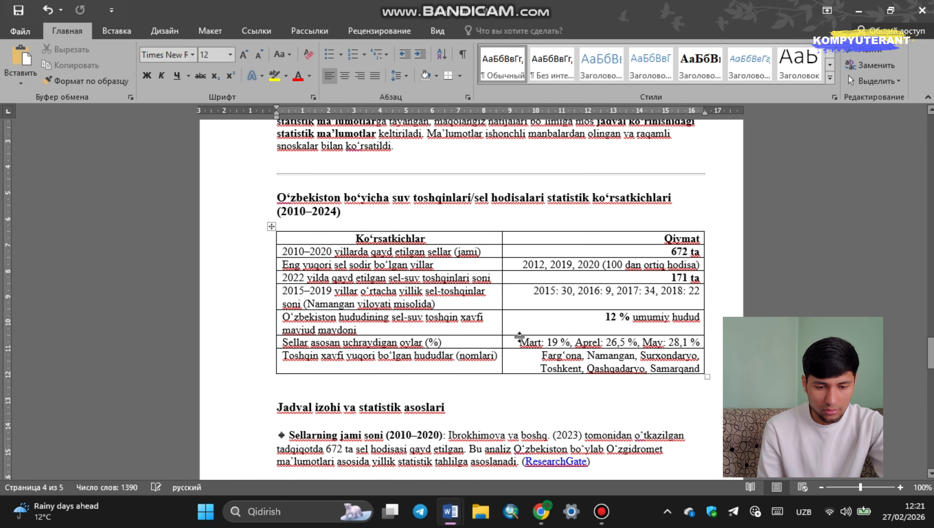
Step: Center the contents of the table's Qiymat column both horizontally and vertically
left_click(588, 230)
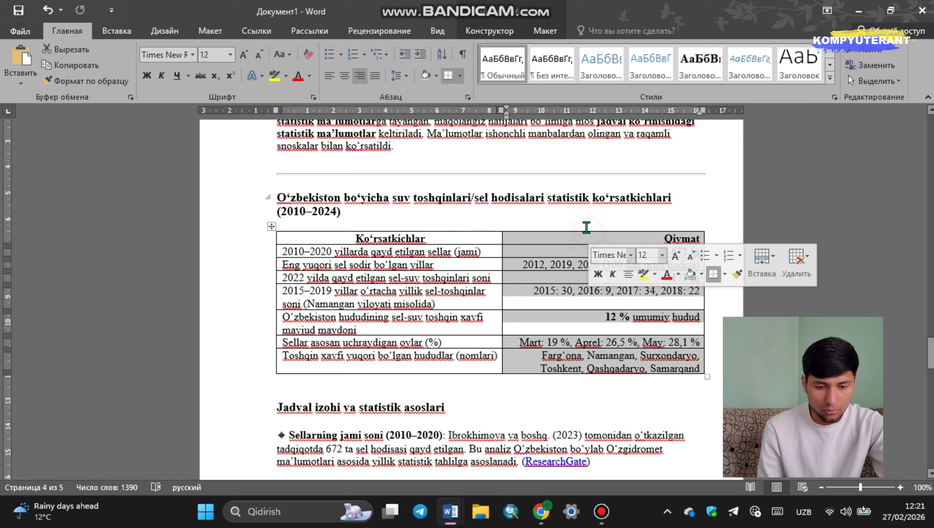
left_click(545, 31)
left_click(570, 64)
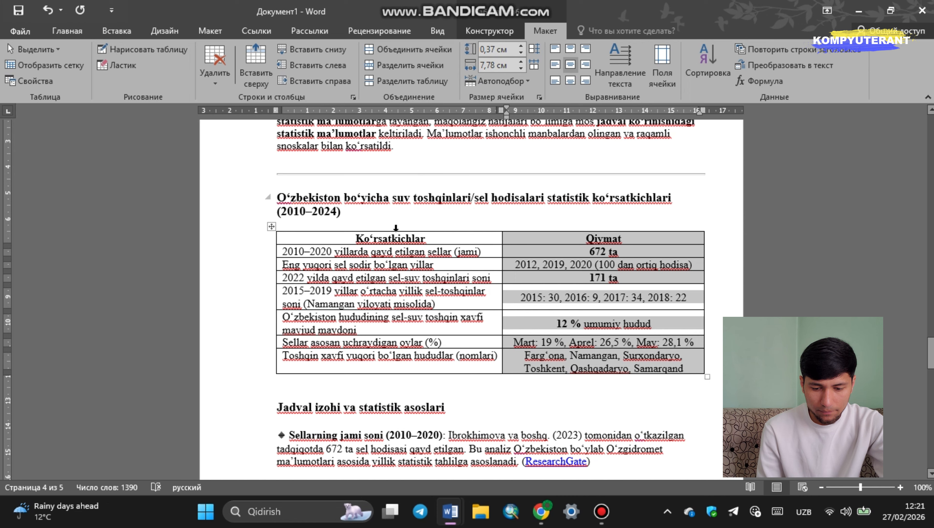
left_click(370, 255)
Step: Remove the ResearchGate citation from the end of the "Sellarning jami soni (2010–2020)" paragraph
scroll(370, 255, "down", 5)
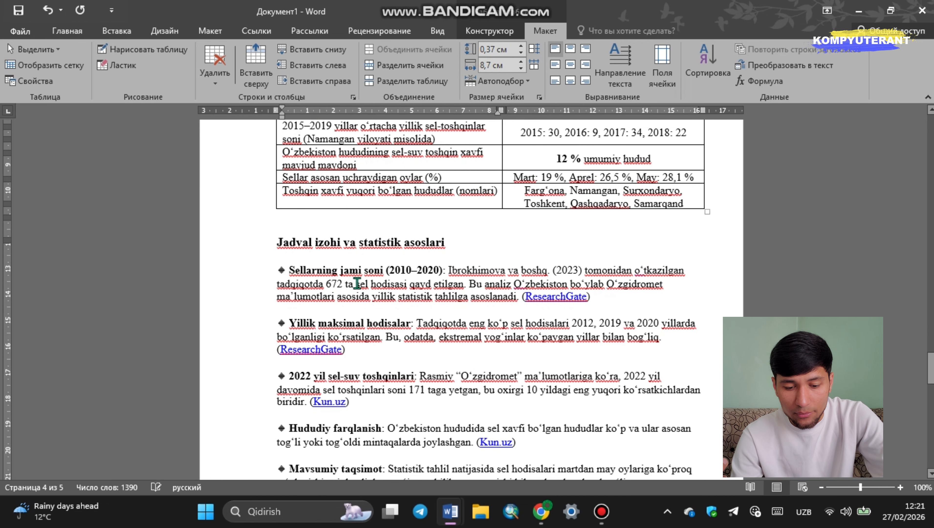
scroll(475, 263, "down", 1)
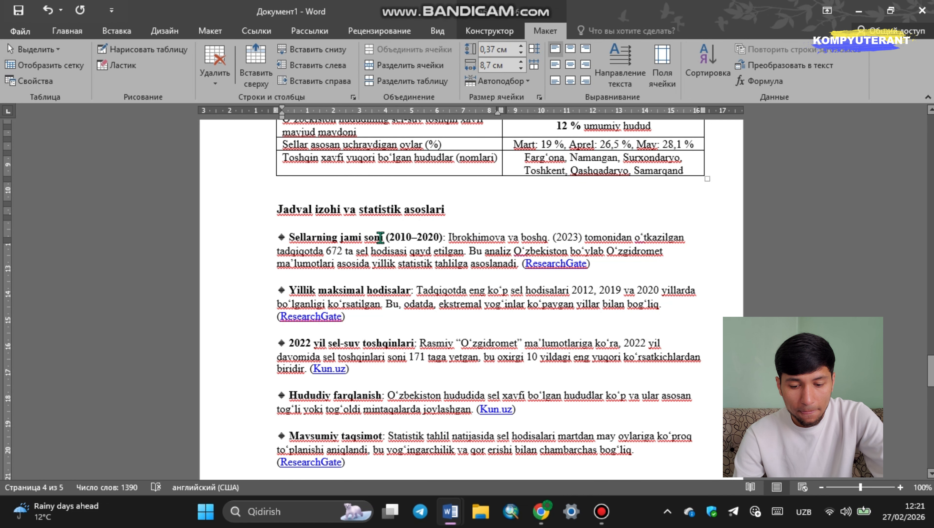
scroll(489, 263, "down", 1)
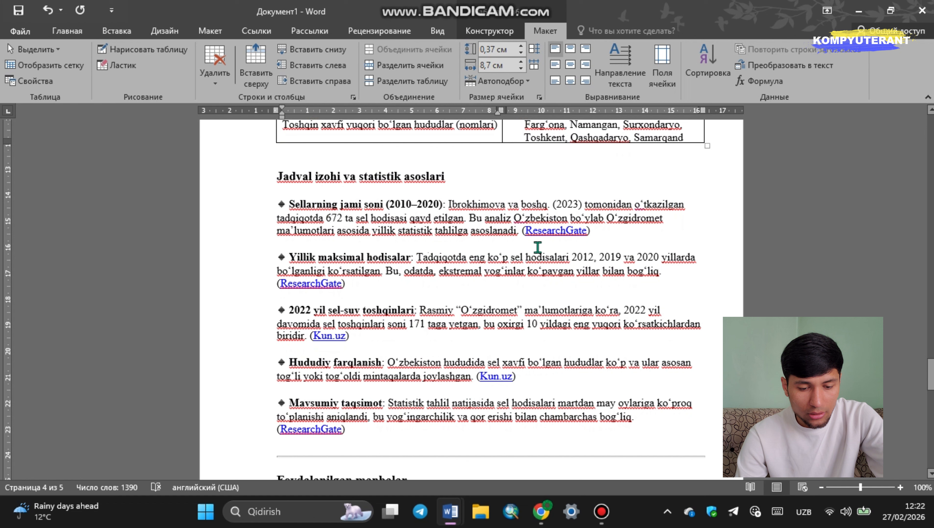
left_click(544, 231)
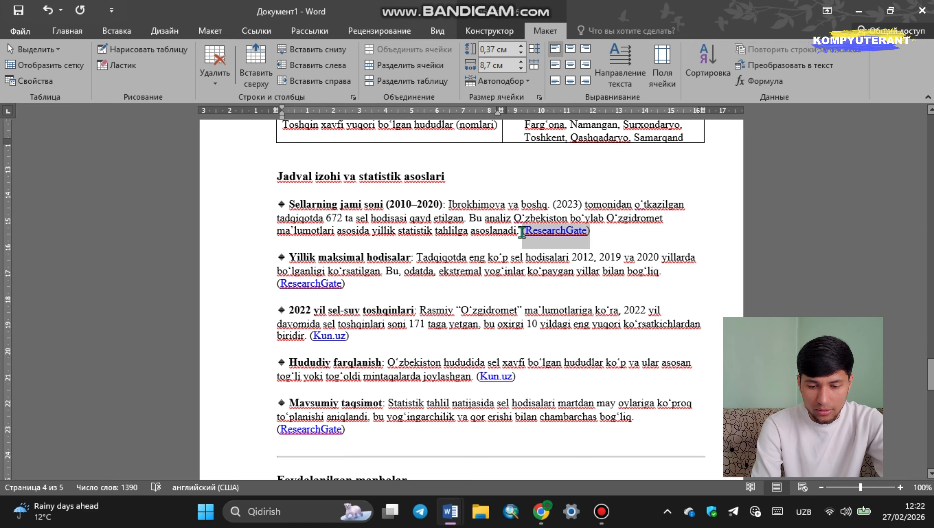
Step: Delete the "Foydalanilgan manbalar" heading and the horizontal line above it
scroll(392, 309, "down", 10)
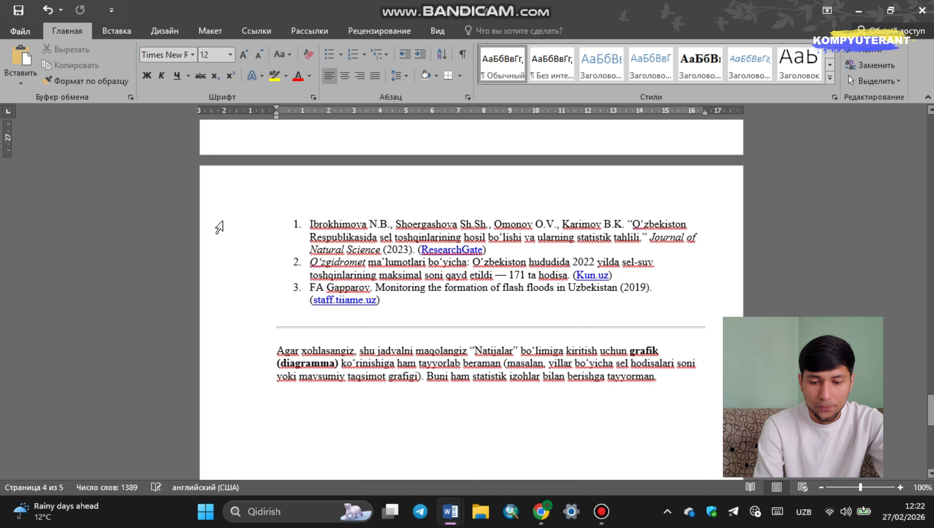
left_click_drag(219, 227, 215, 296)
left_click(510, 327)
scroll(452, 276, "up", 6)
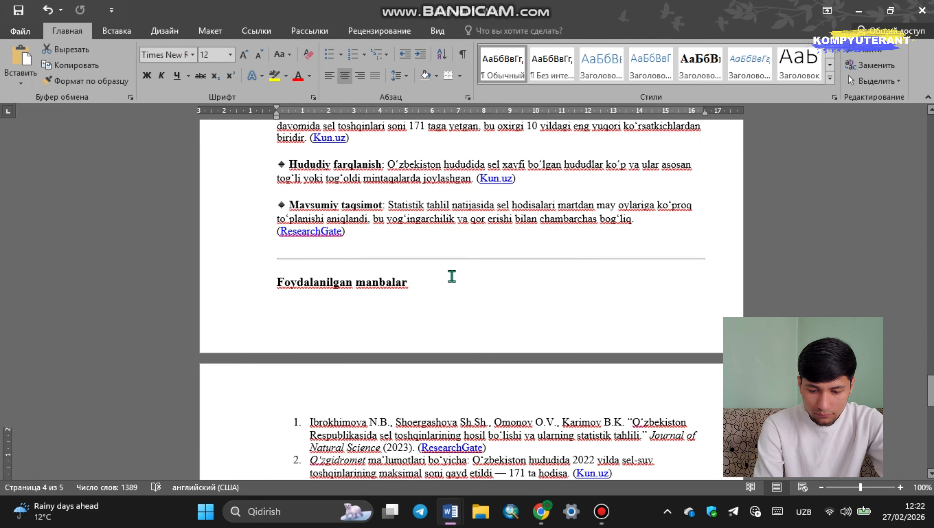
scroll(451, 276, "up", 3)
left_click(237, 418)
key("Delete")
left_click(223, 385)
scroll(397, 319, "up", 3)
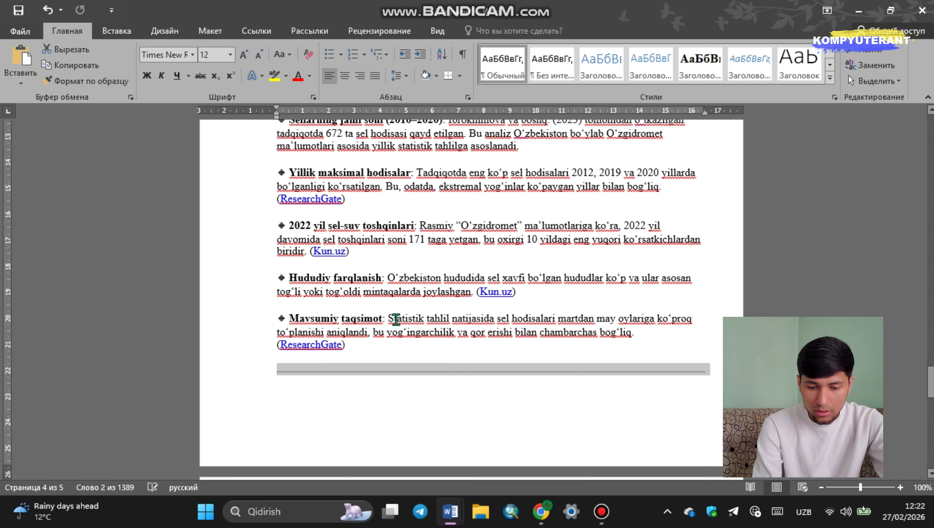
key("Delete")
Step: Delete the horizontal line above the statistics table's title and look over the table and its explanation
scroll(421, 317, "up", 10)
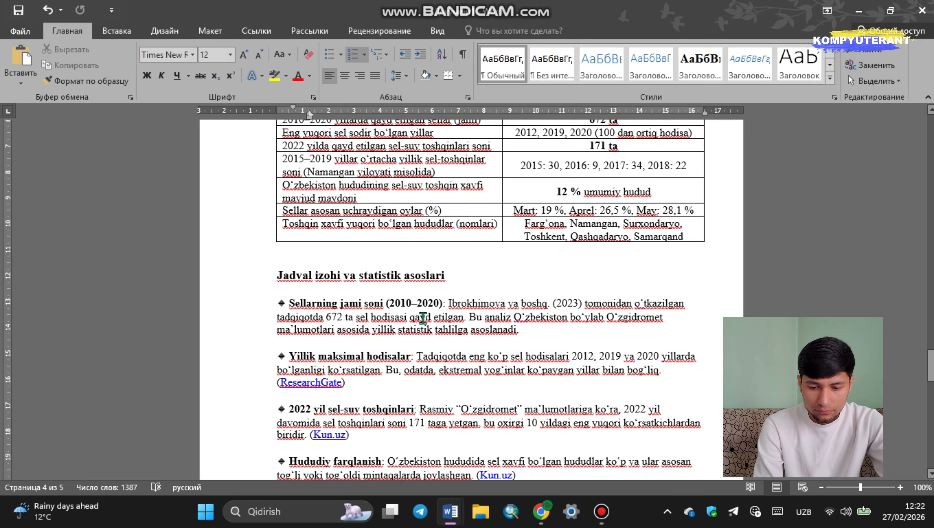
left_click(214, 269)
key("Delete")
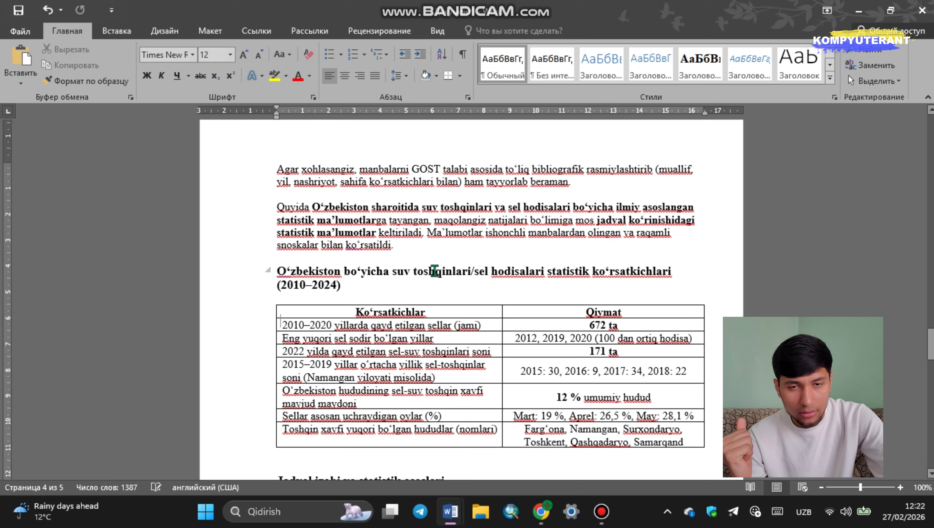
scroll(476, 255, "down", 2)
scroll(475, 254, "up", 4)
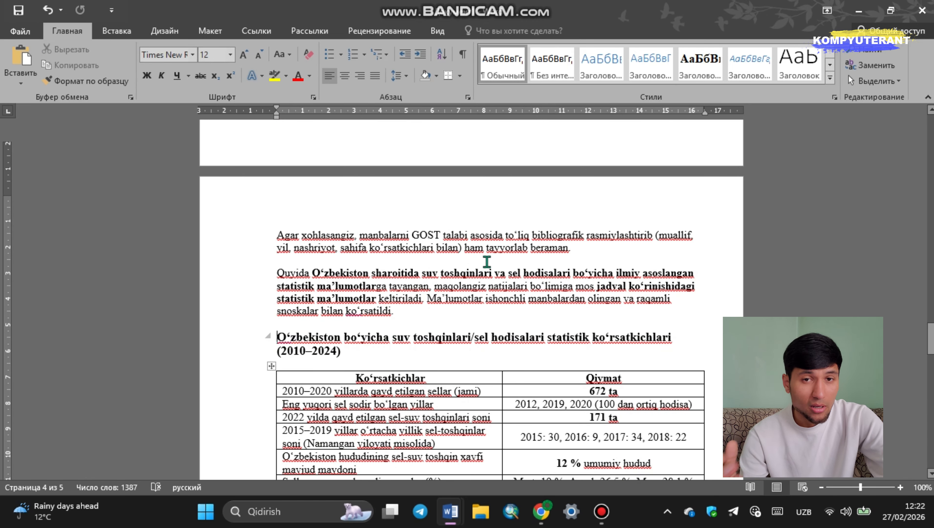
scroll(428, 261, "down", 6)
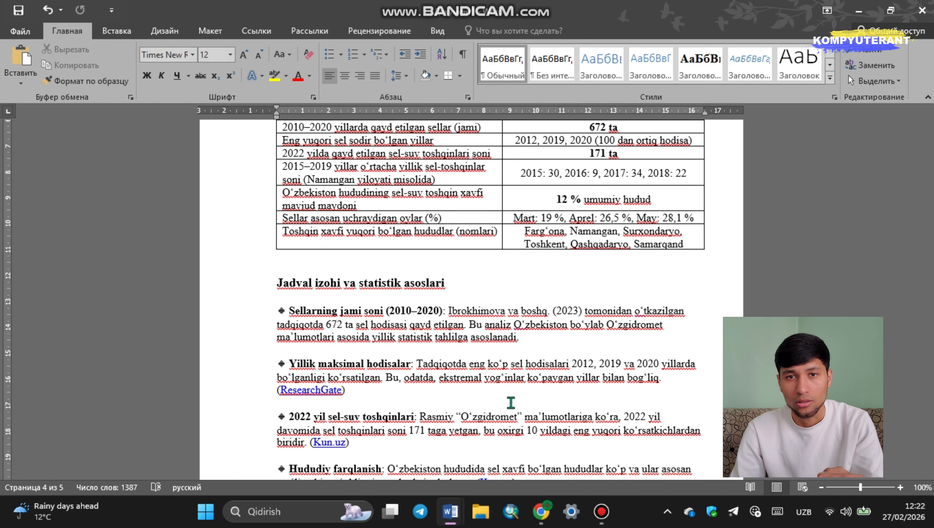
Step: Delete ChatGPT's introductory paragraph and the horizontal line above the ANNOTATSIYA heading at the start of the document
key("ctrl+Home")
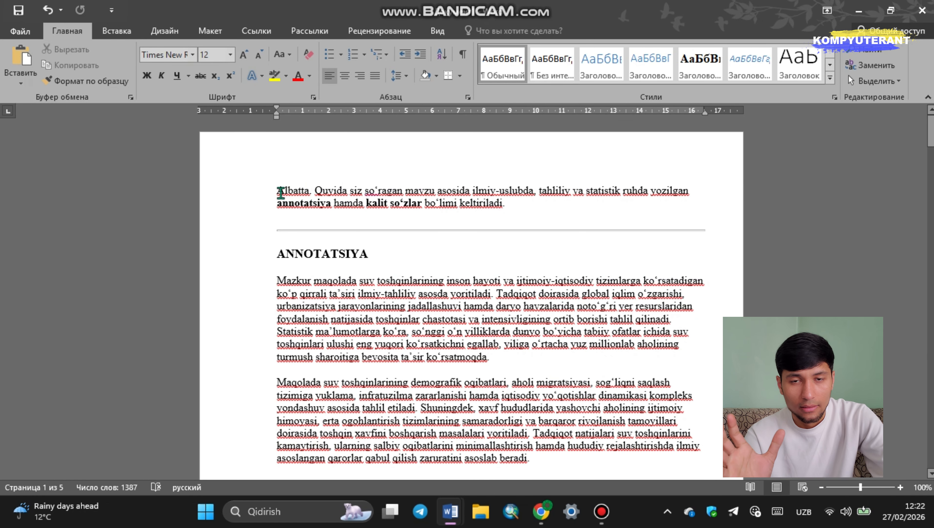
left_click_drag(242, 188, 237, 242)
left_click(314, 260)
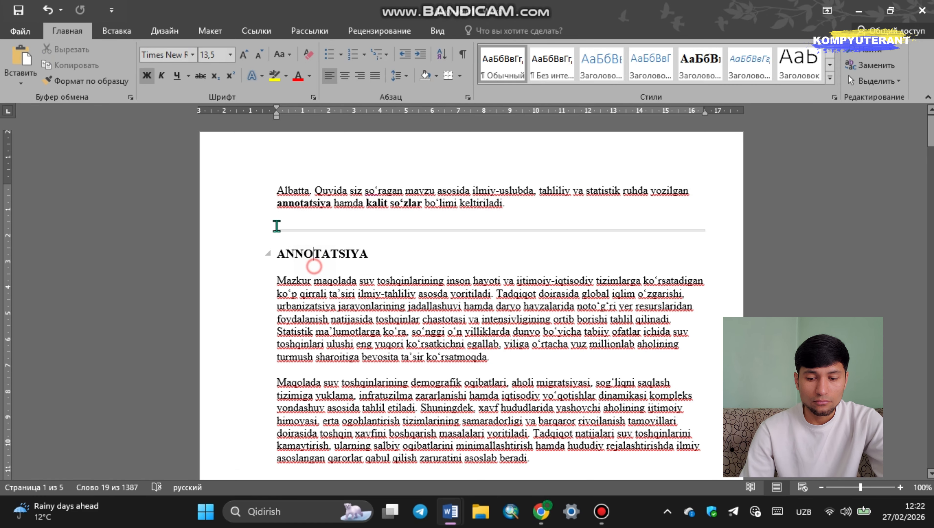
left_click_drag(232, 200, 232, 234)
key("Delete")
left_click(240, 190)
key("Delete")
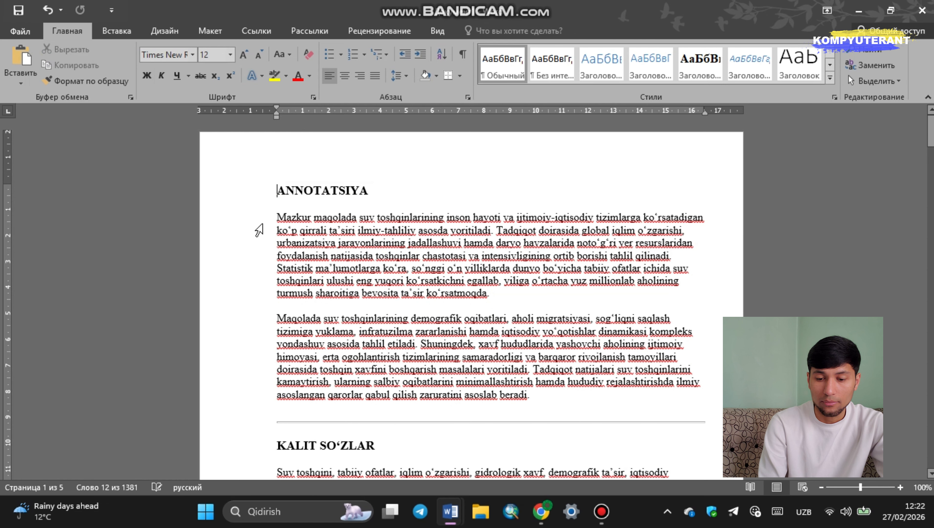
Step: Remove the spacing before and after paragraphs throughout the whole document
scroll(414, 246, "down", 2)
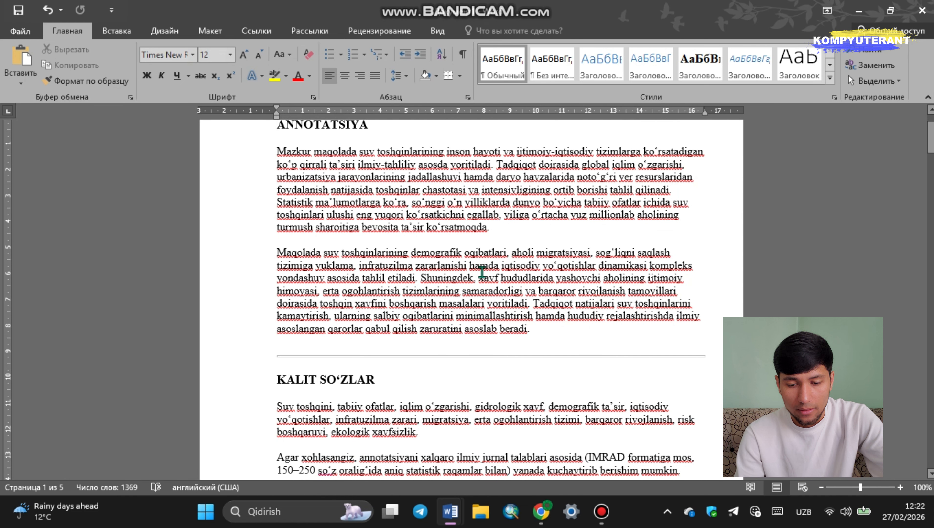
key("ctrl+a")
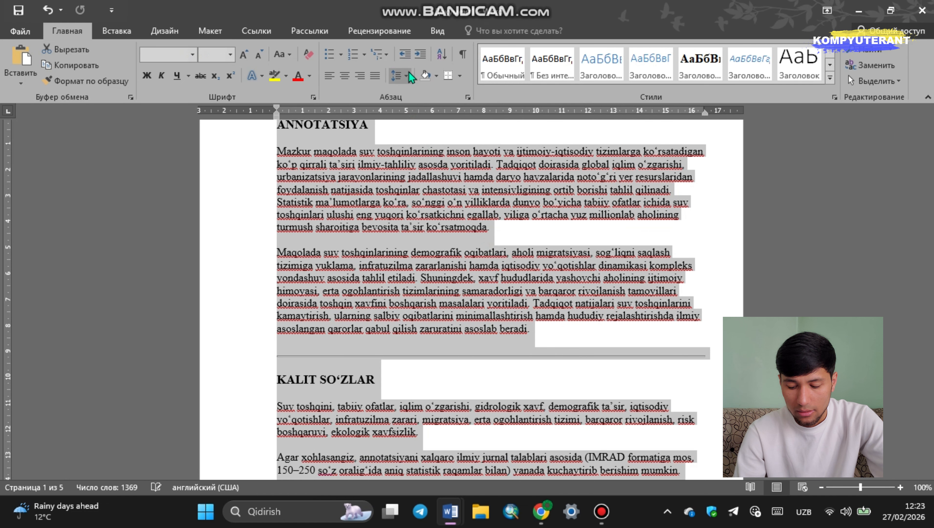
left_click(397, 75)
left_click(443, 209)
left_click(398, 75)
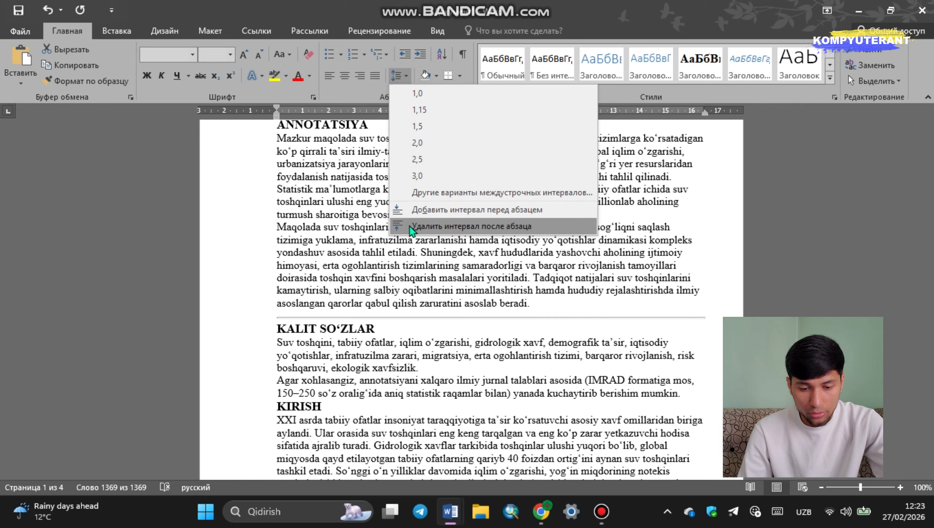
left_click(450, 226)
left_click(397, 75)
scroll(317, 311, "down", 7)
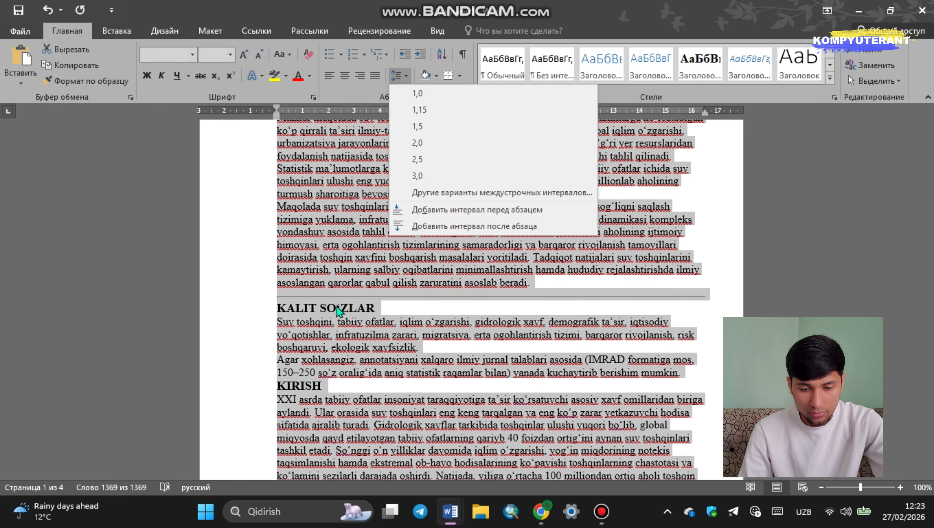
scroll(368, 314, "down", 1)
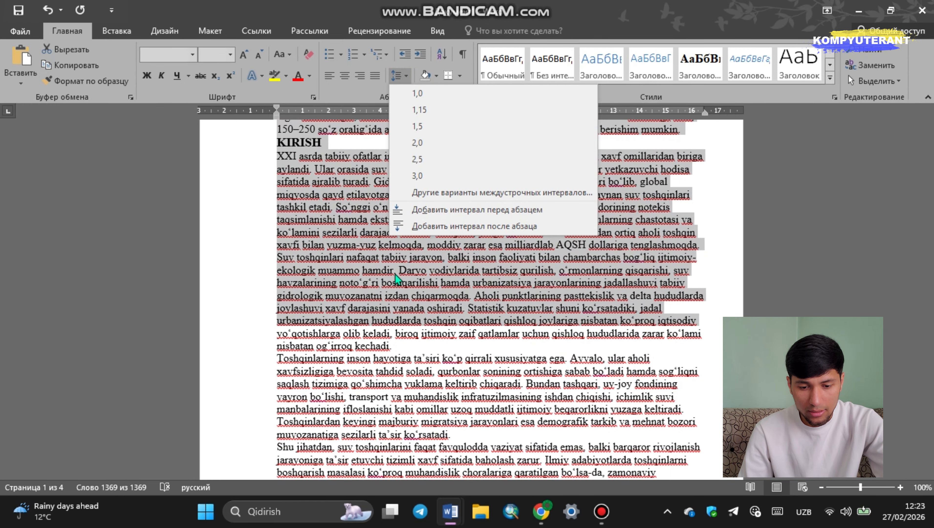
Step: Justify the text of the whole document and set its line spacing to 1.15
left_click(374, 76)
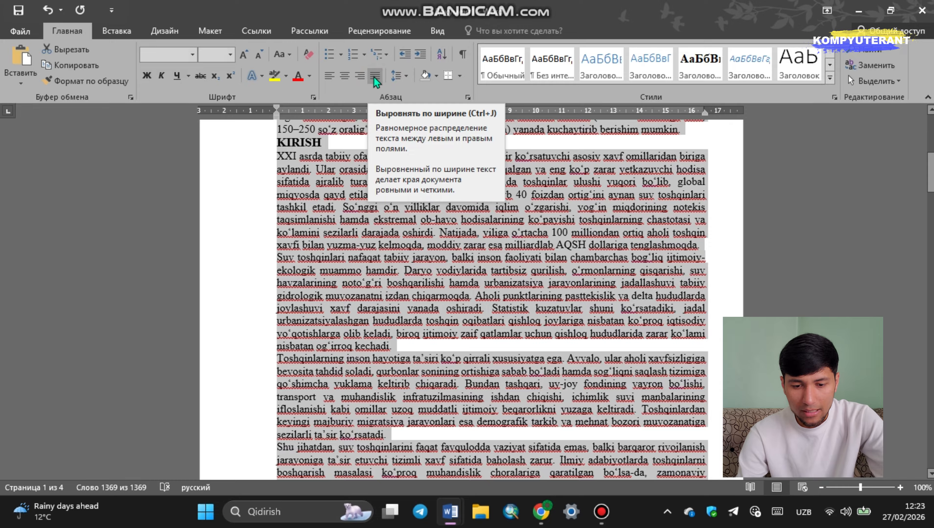
scroll(442, 88, "up", 4)
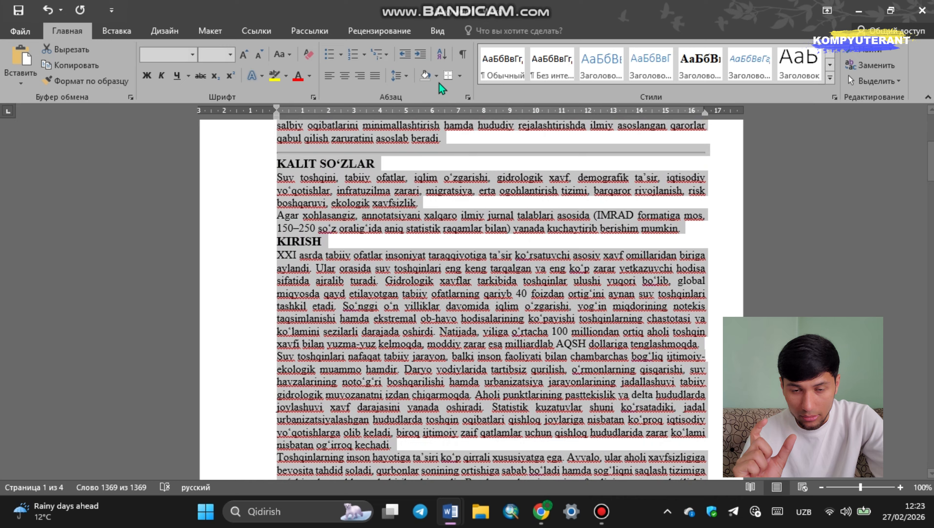
left_click(396, 75)
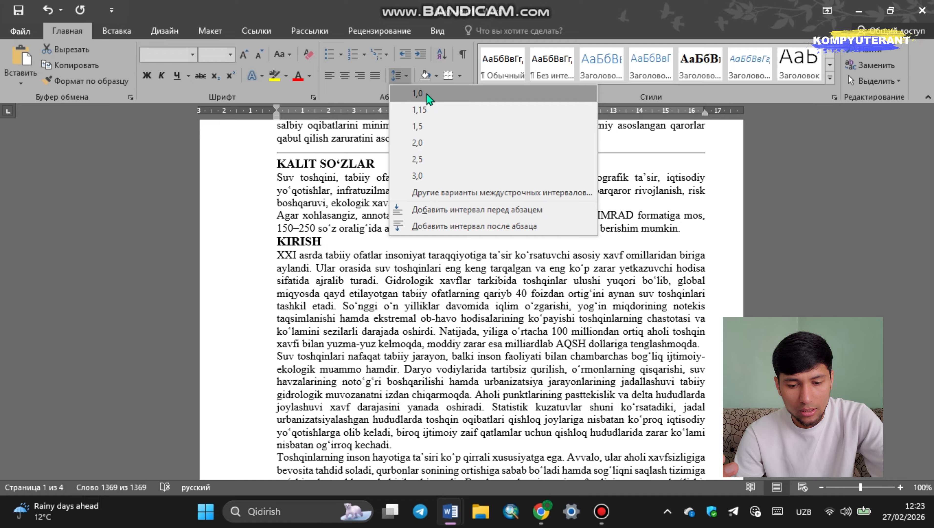
left_click(426, 115)
scroll(366, 240, "up", 5)
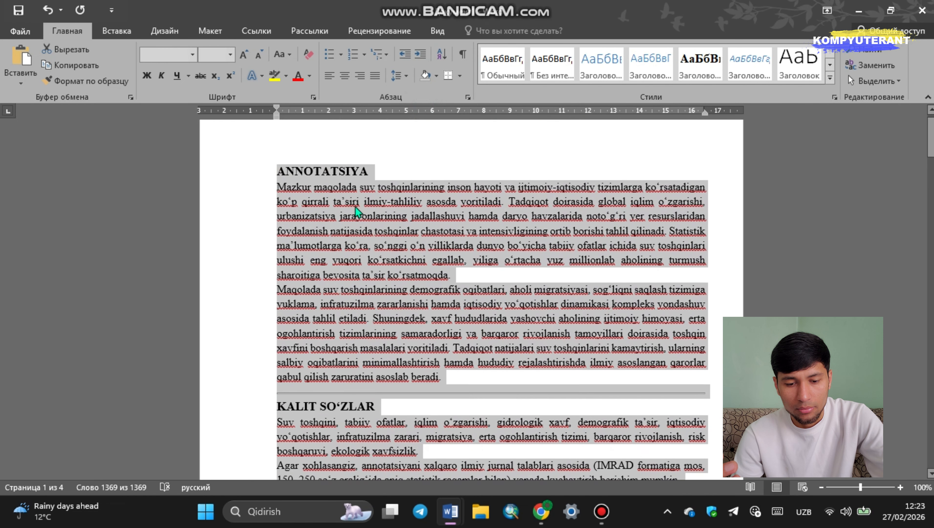
left_click(358, 210)
Step: Look through the formatted article, comparing the sources listed under "Foydalanilgan manbalar" with the bracketed citations in the text
scroll(422, 247, "down", 15)
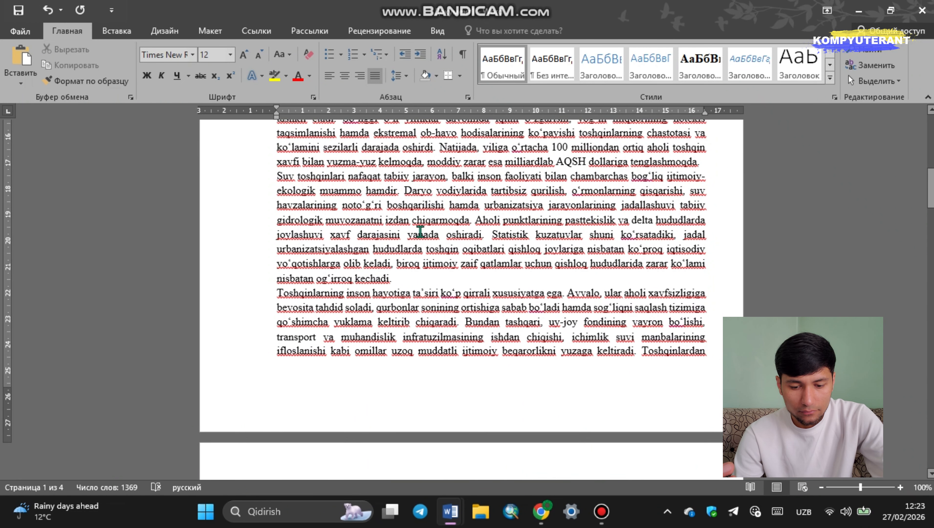
scroll(423, 248, "down", 8)
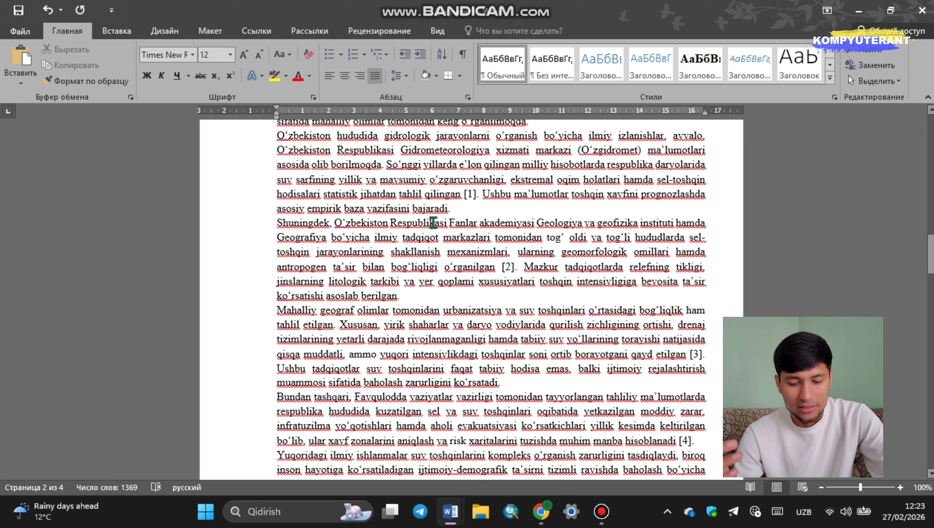
scroll(433, 223, "down", 20)
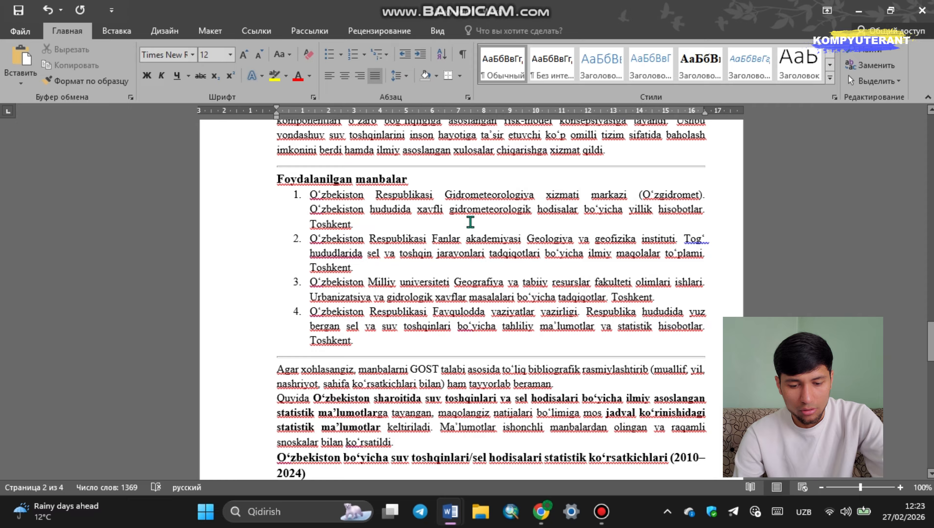
left_click_drag(213, 181, 219, 327)
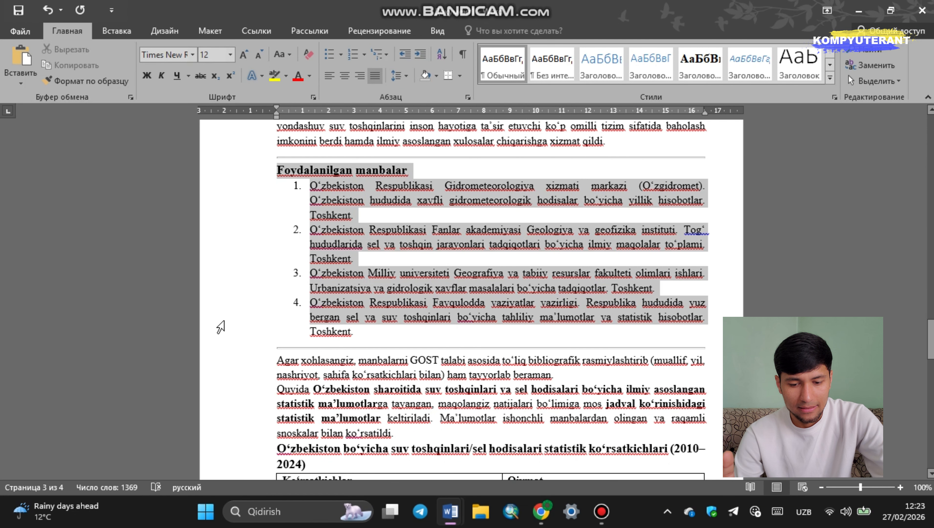
left_click(426, 230)
scroll(303, 180, "up", 6)
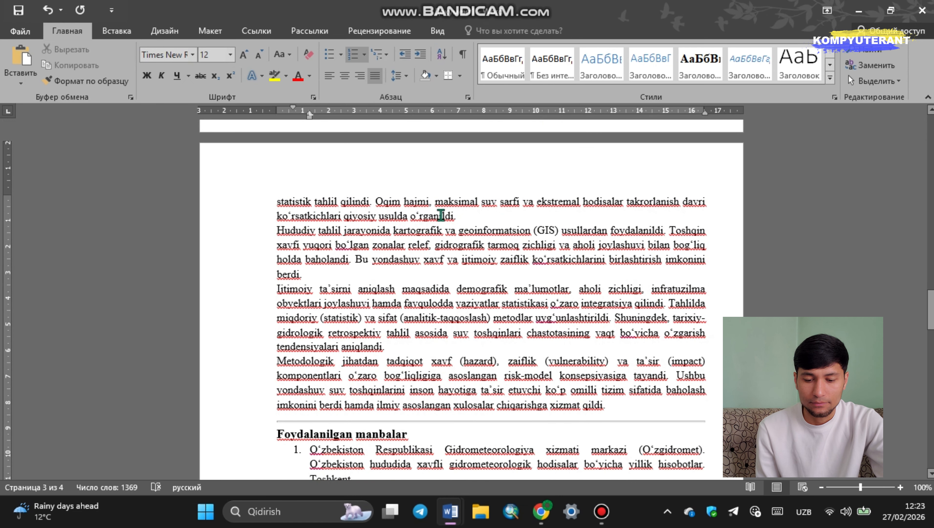
scroll(506, 241, "down", 3)
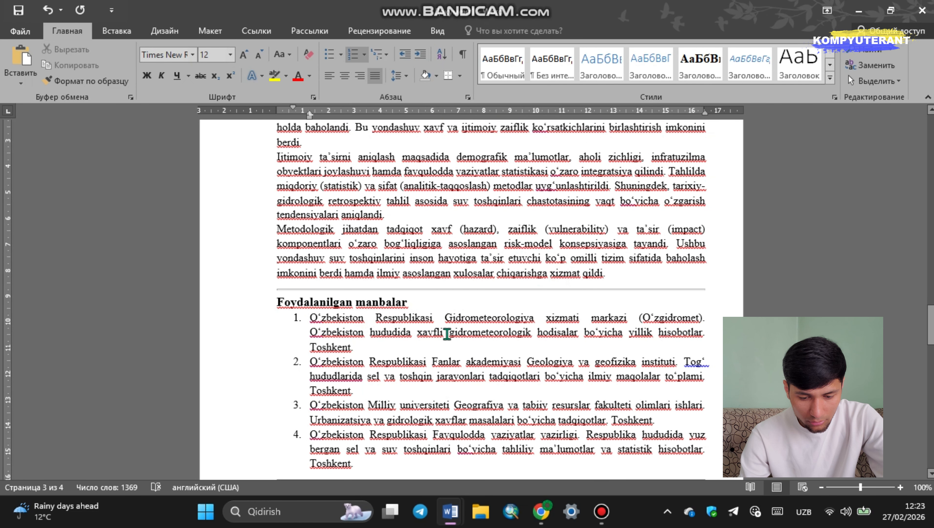
scroll(504, 258, "up", 6)
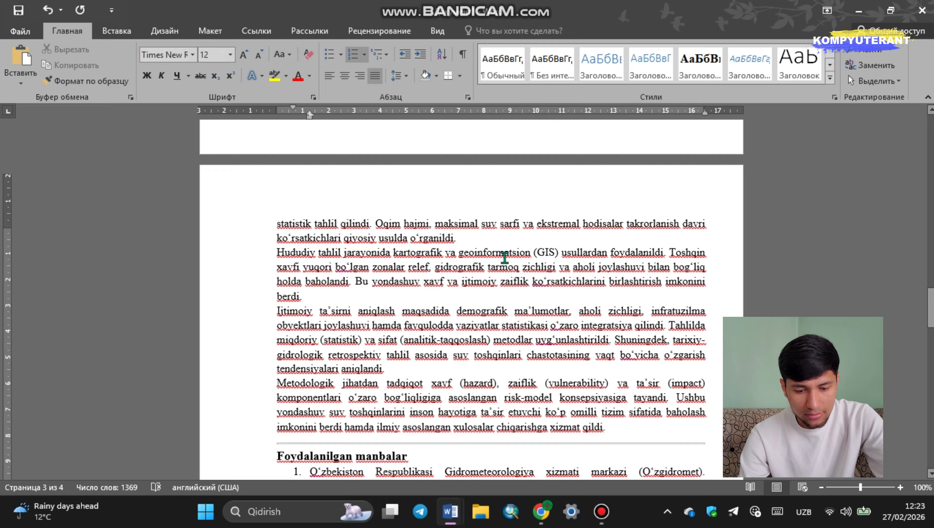
scroll(559, 252, "up", 10)
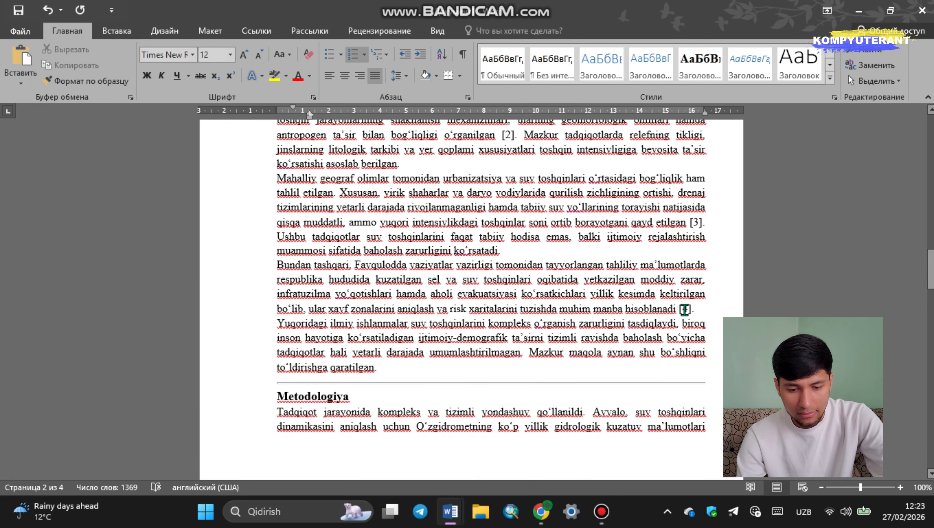
Step: Replace the number inside the [1] citation with an inserted footnote reference
left_click(472, 195)
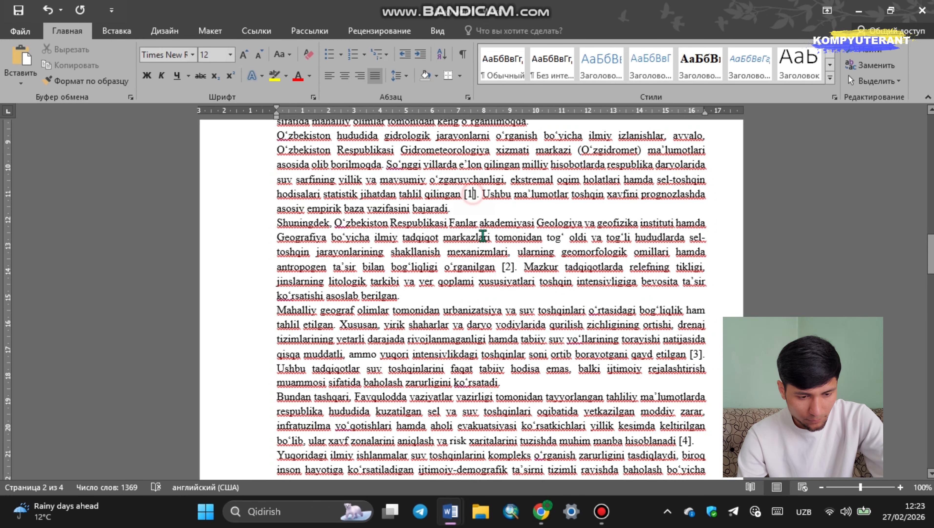
key("BackSpace")
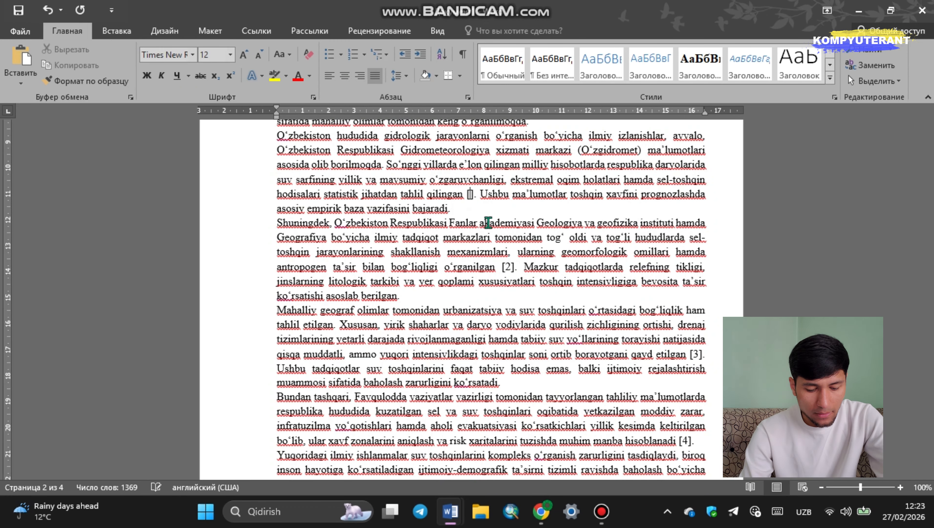
left_click(261, 33)
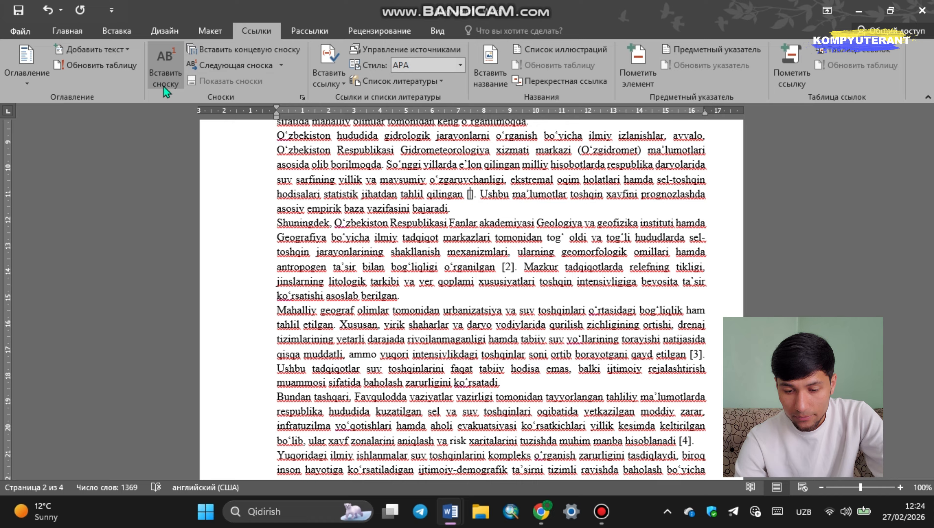
left_click(173, 76)
scroll(534, 231, "up", 3)
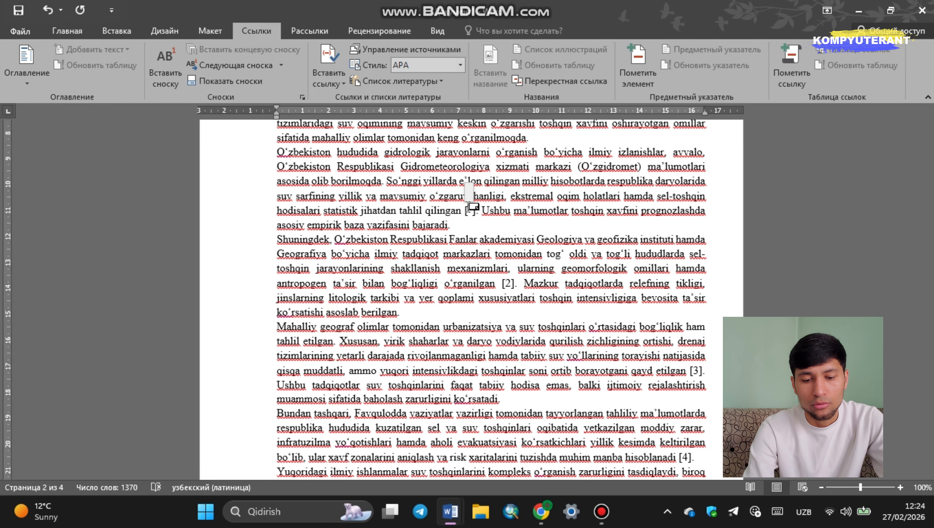
scroll(480, 196, "down", 6)
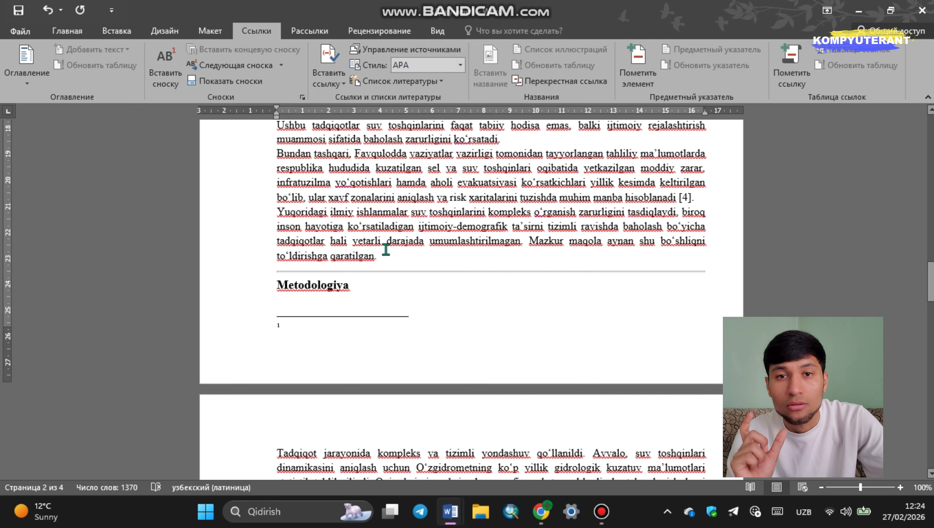
Step: Copy the first source under "Foydalanilgan manbalar", the Oʻzgidromet annual reports entry, into the text of footnote 1
left_click(247, 327)
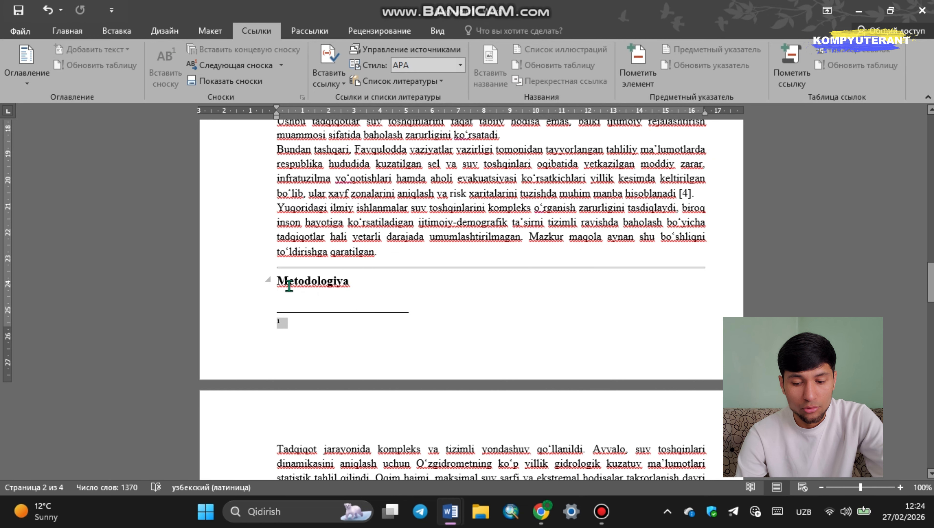
left_click(311, 330)
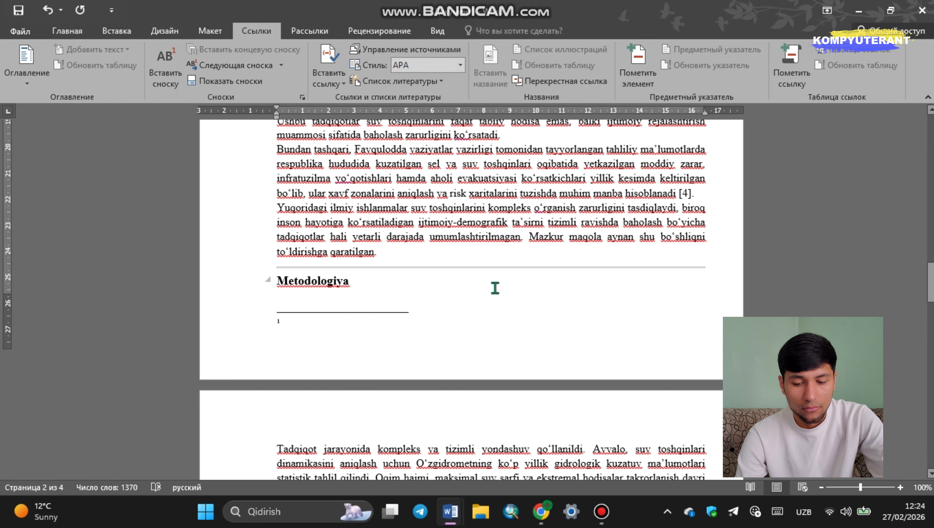
scroll(494, 286, "down", 9)
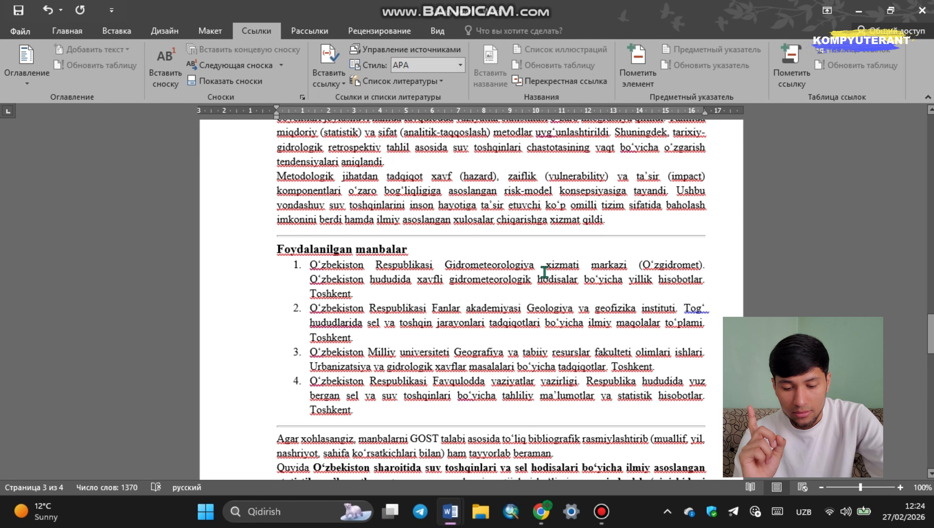
left_click_drag(710, 265, 473, 281)
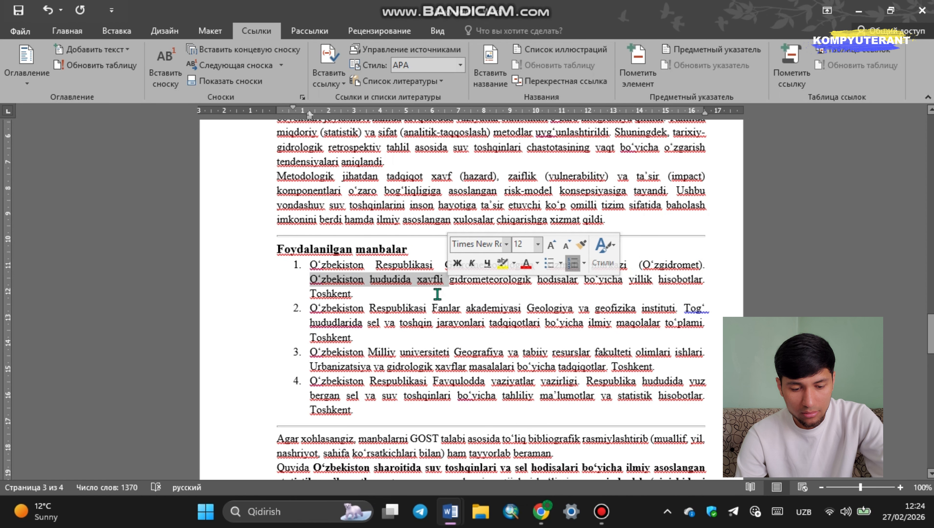
left_click_drag(367, 295, 313, 266)
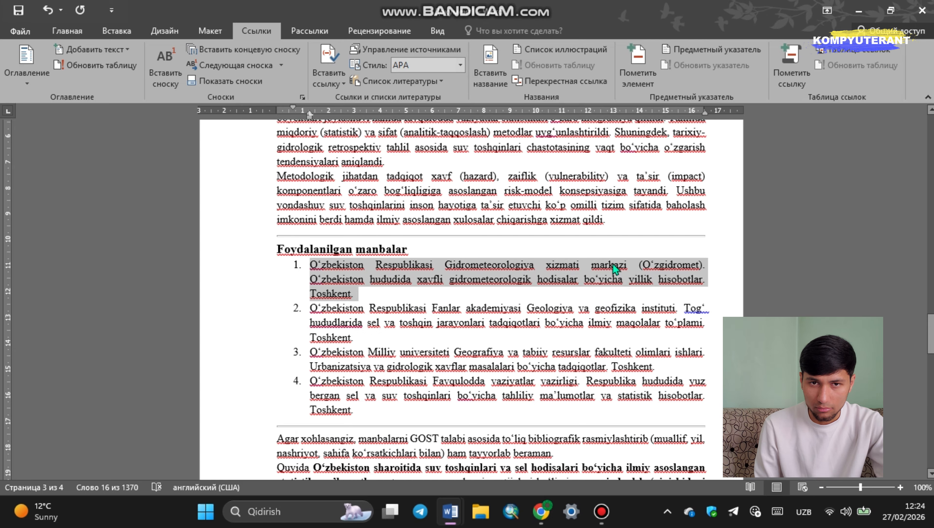
scroll(616, 269, "up", 10)
left_click(317, 273)
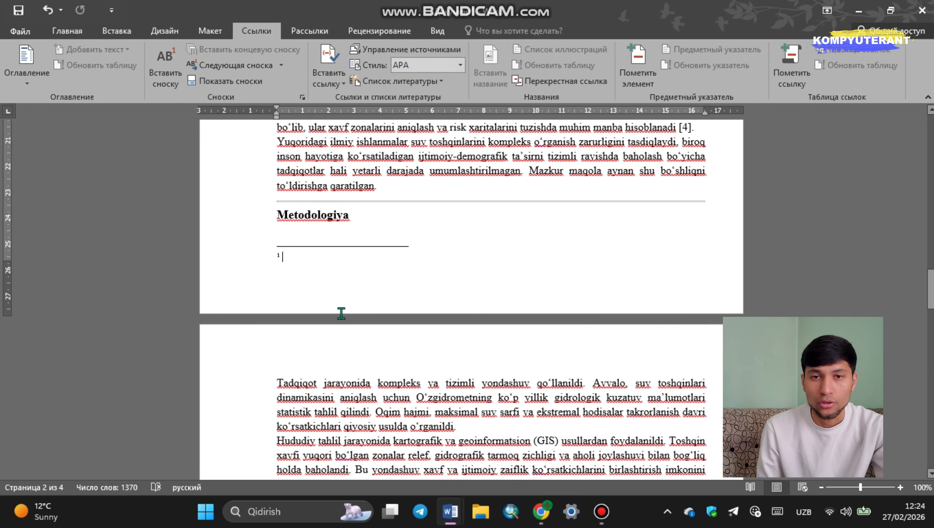
type("Oʻzbekiston Respublikasi Gidrometeorologiya xizmati markazi (Oʻzgidromet). Oʻzbekiston hududida xavfli gidrometeorologik hodisalar boʻyicha yillik hisobotlar. Toshkent.")
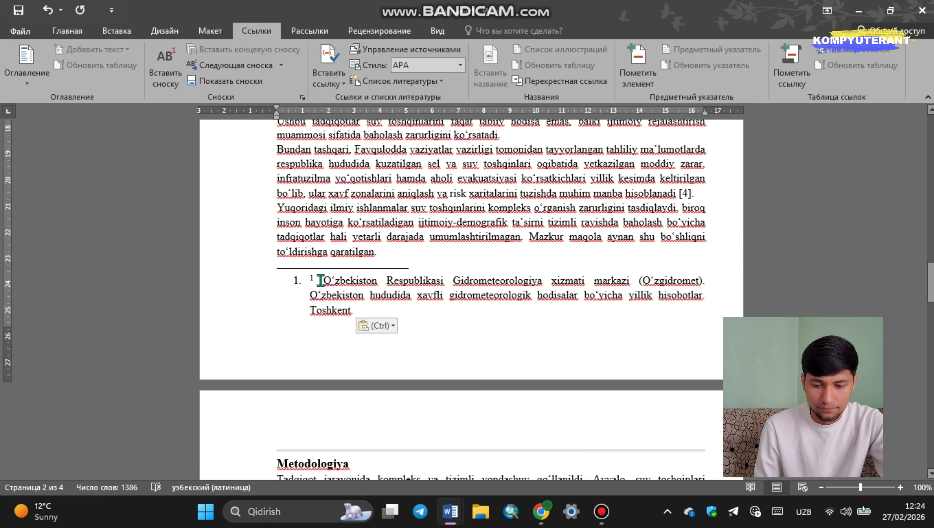
Step: Remove the list numbering and indent from the source text in footnote 1
left_click(310, 281)
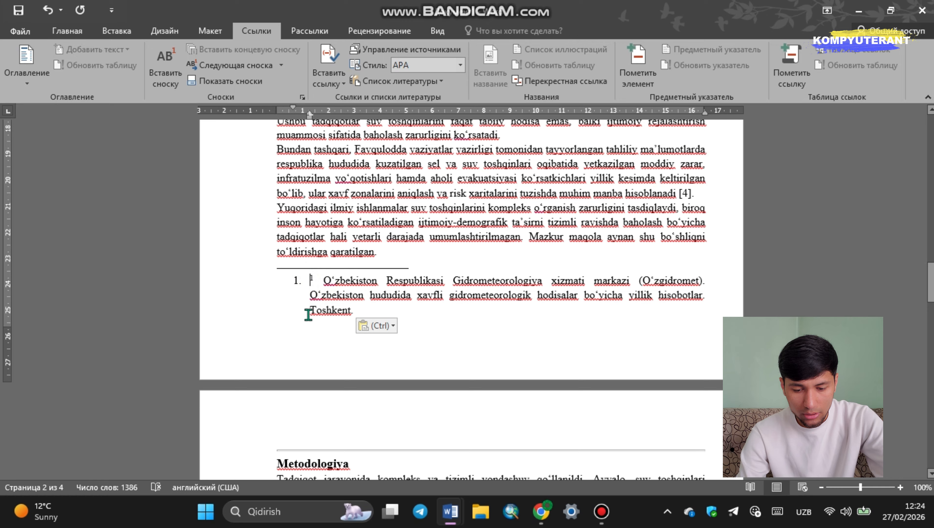
key("BackSpace")
key("BackSpace")
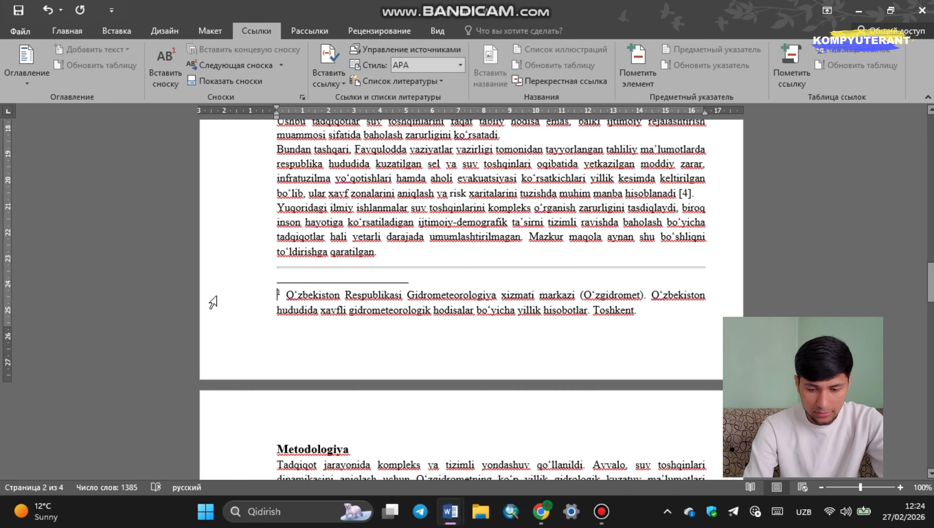
Step: Set the text of footnote 1 to font size 10 with line spacing 1.0
double_click(213, 303)
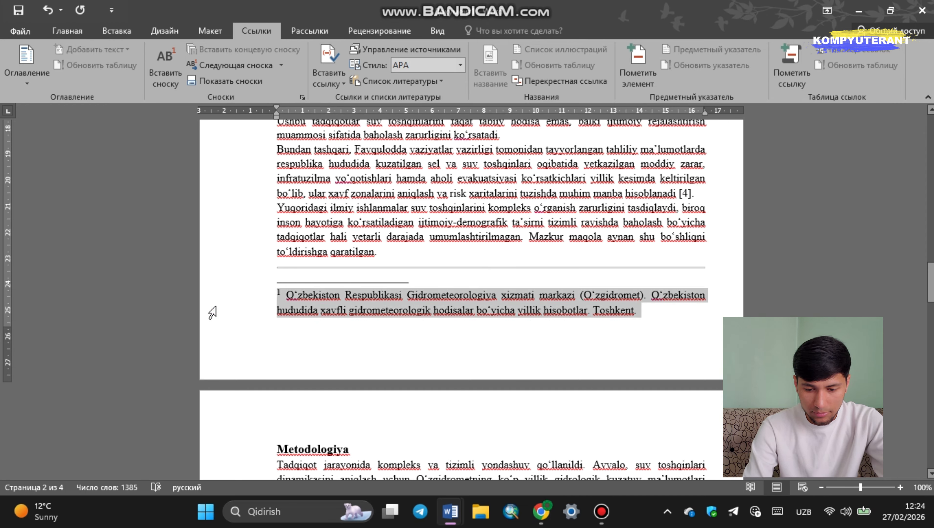
left_click(66, 23)
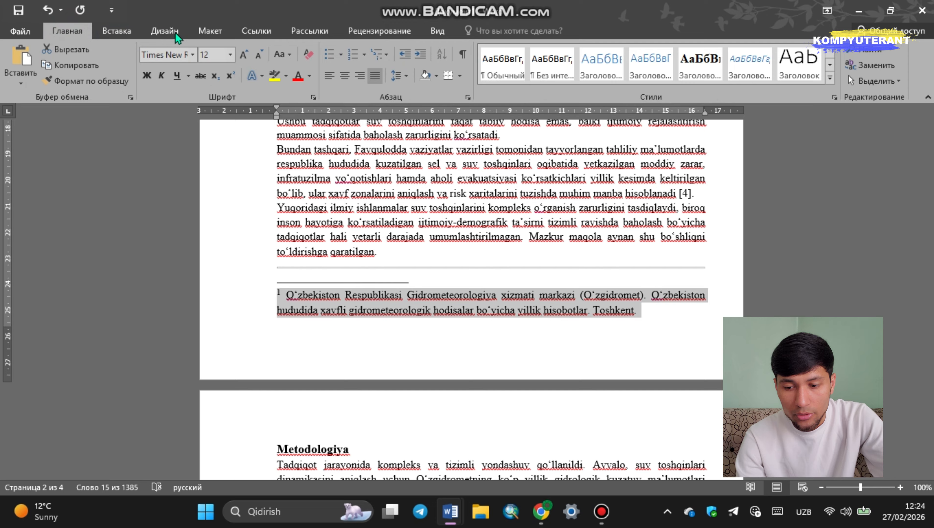
left_click(256, 56)
left_click(256, 56)
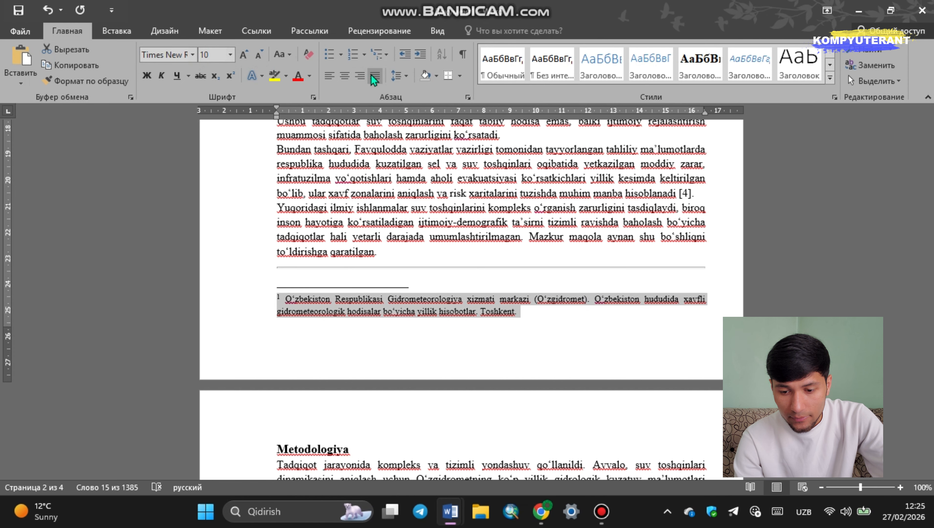
left_click(399, 76)
left_click(408, 94)
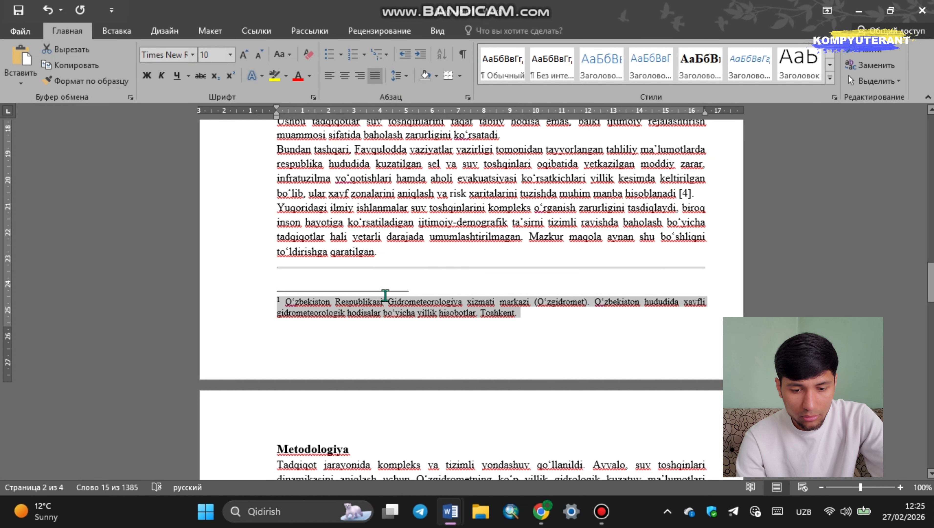
Step: Delete the horizontal line above the "Metodologiya" heading
left_click(436, 273)
left_click(469, 309)
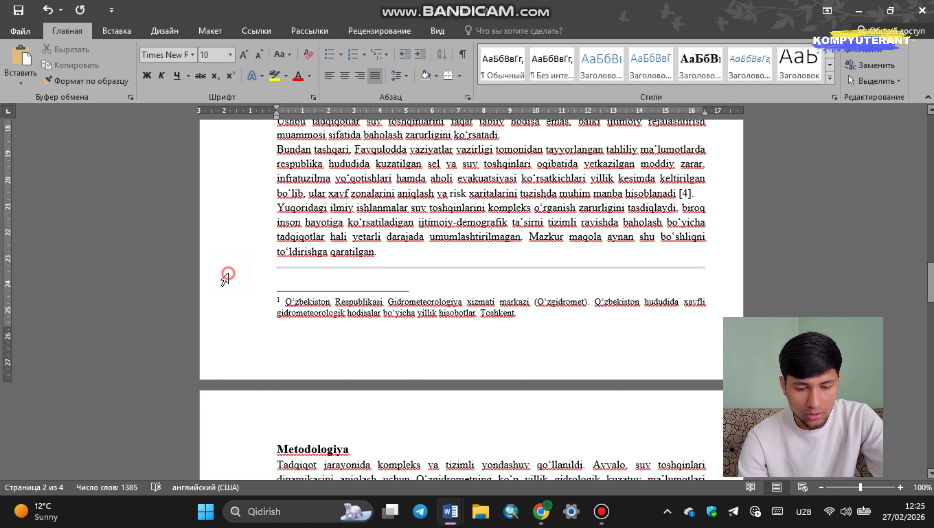
left_click(225, 268)
key("Delete")
Step: Replace the number inside the [2] citation with an inserted footnote reference
scroll(503, 223, "up", 8)
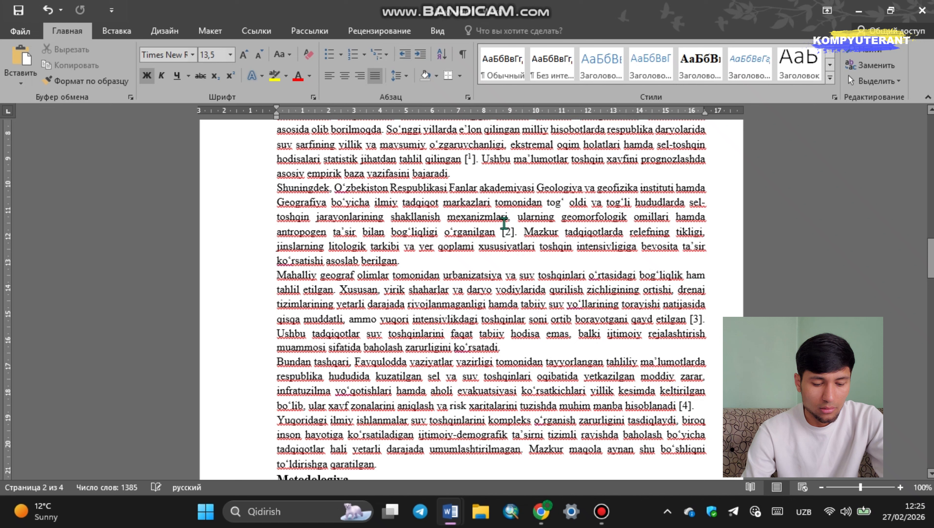
scroll(561, 193, "down", 2)
left_click(513, 286)
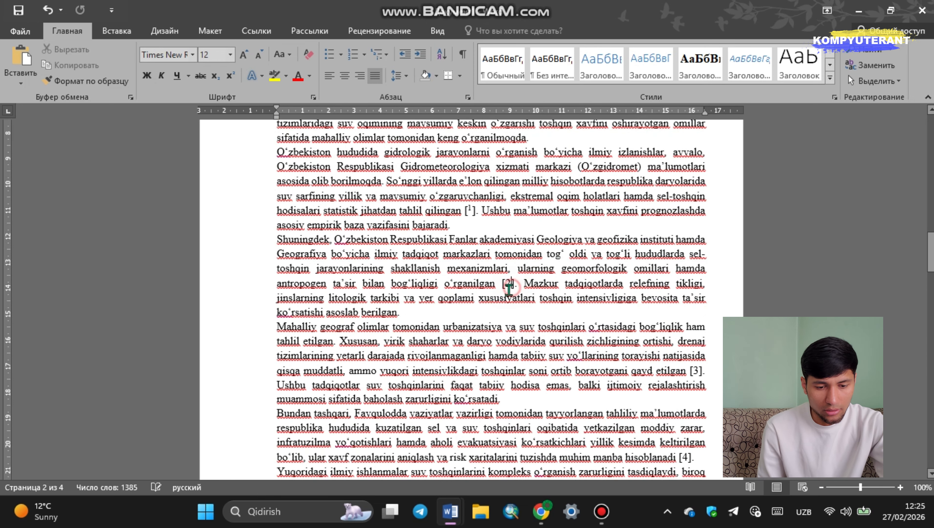
key("BackSpace")
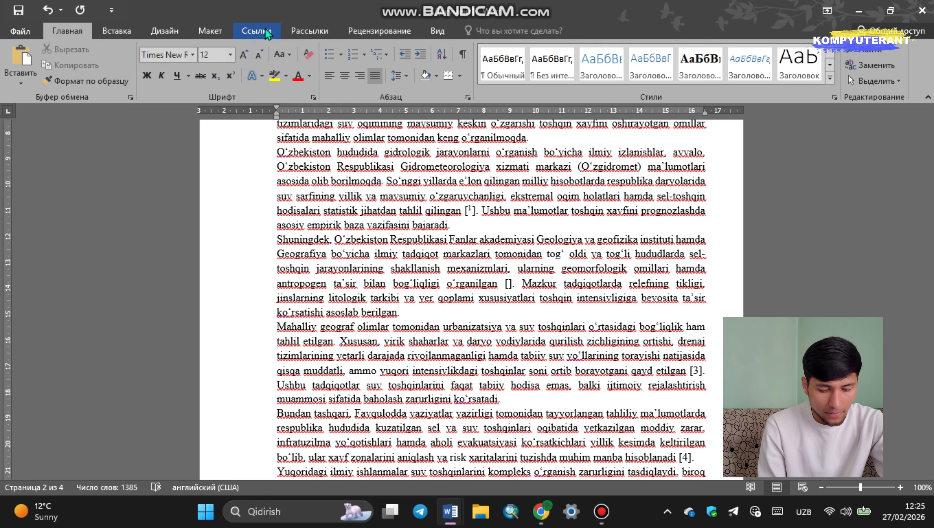
left_click(256, 30)
left_click(167, 72)
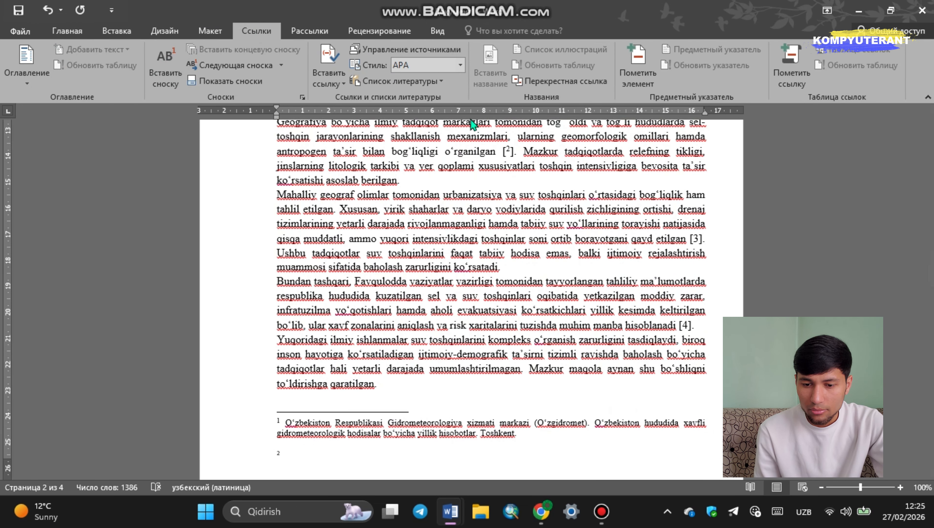
Step: Copy the second source under "Foydalanilgan manbalar" and paste it as the text of footnote 2
left_click_drag(503, 152, 518, 152)
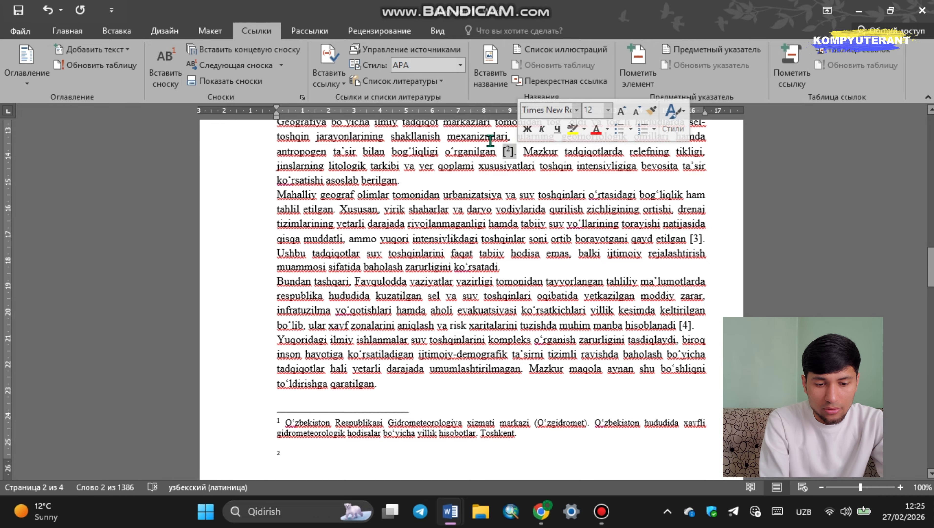
left_click(513, 151)
scroll(301, 378, "down", 3)
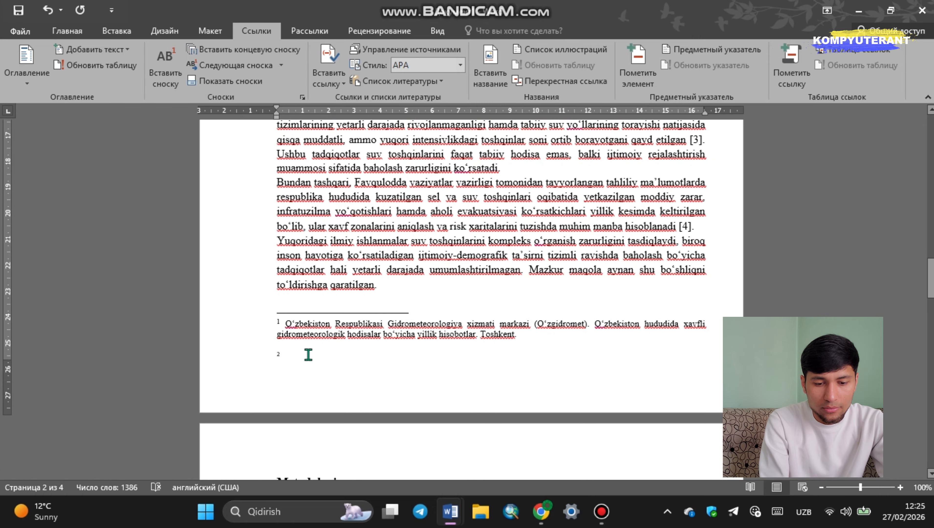
scroll(308, 354, "down", 14)
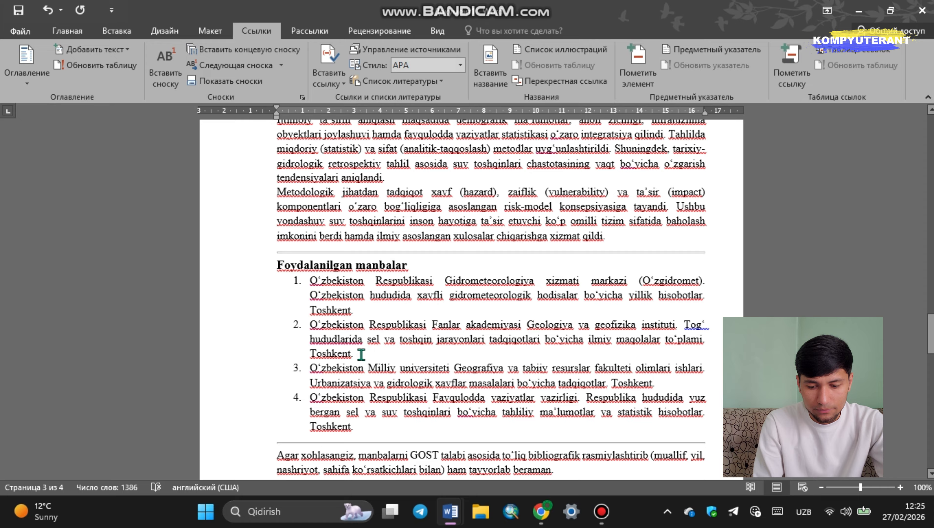
left_click_drag(361, 354, 310, 324)
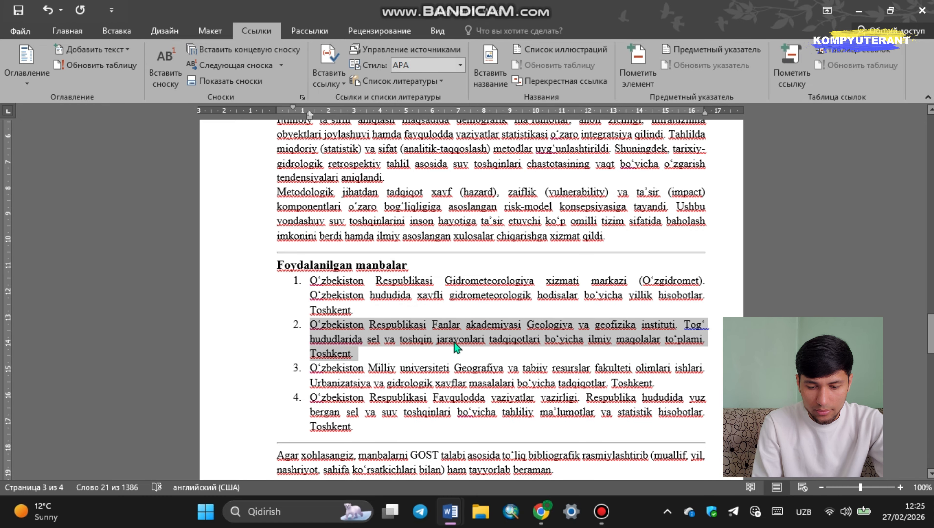
key("ctrl+c")
scroll(457, 348, "up", 14)
left_click(319, 201)
key("ctrl+v")
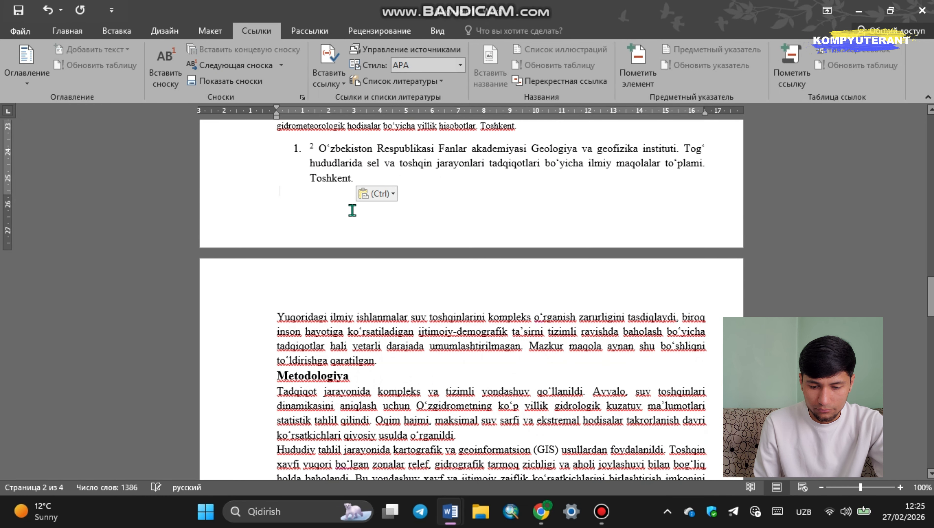
Step: Remove the list numbering and indent from the source text in footnote 2
scroll(344, 213, "up", 4)
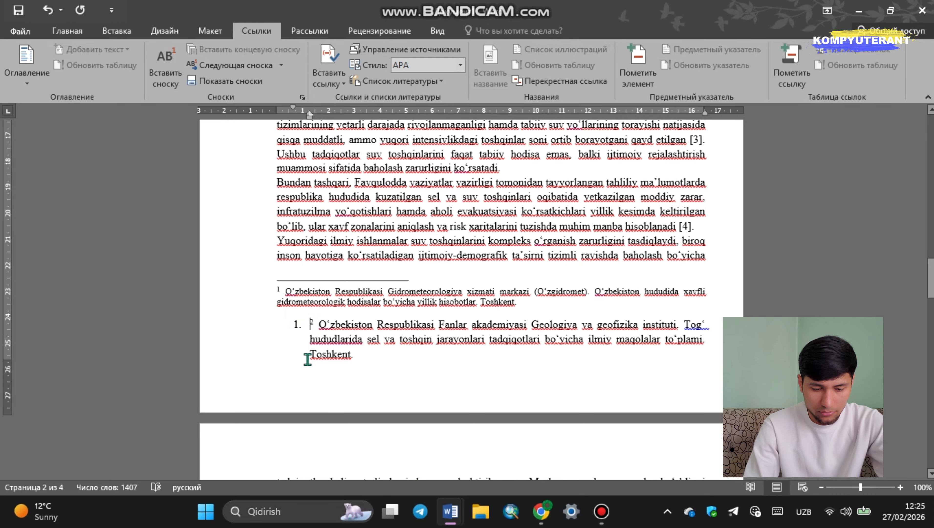
key("BackSpace")
key("BackSpace")
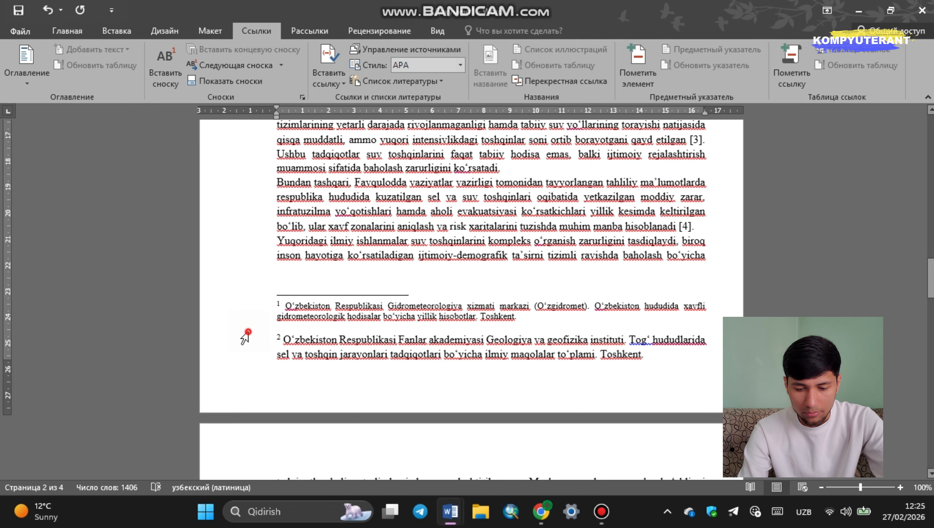
Step: Set the text of footnote 2 to font size 10 with line spacing 1.0
left_click_drag(241, 329, 242, 355)
left_click(67, 31)
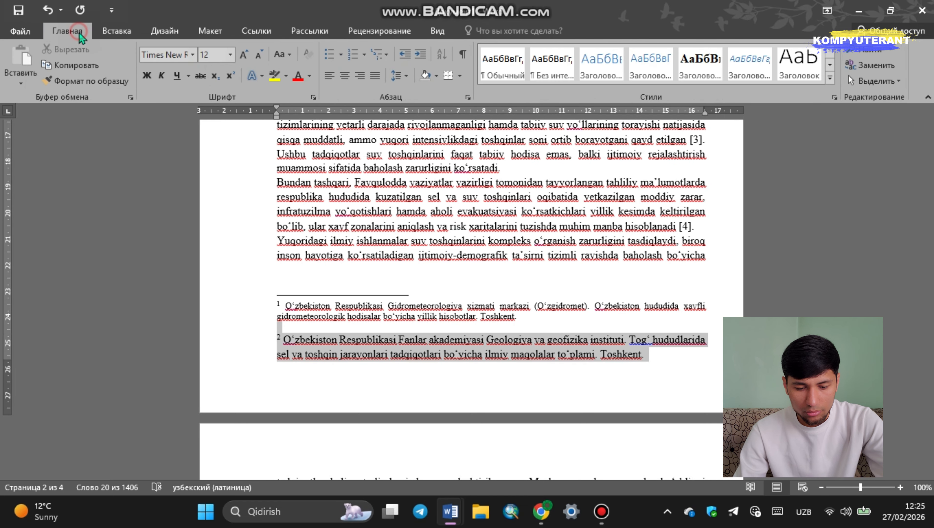
left_click(258, 56)
left_click(258, 56)
left_click(399, 76)
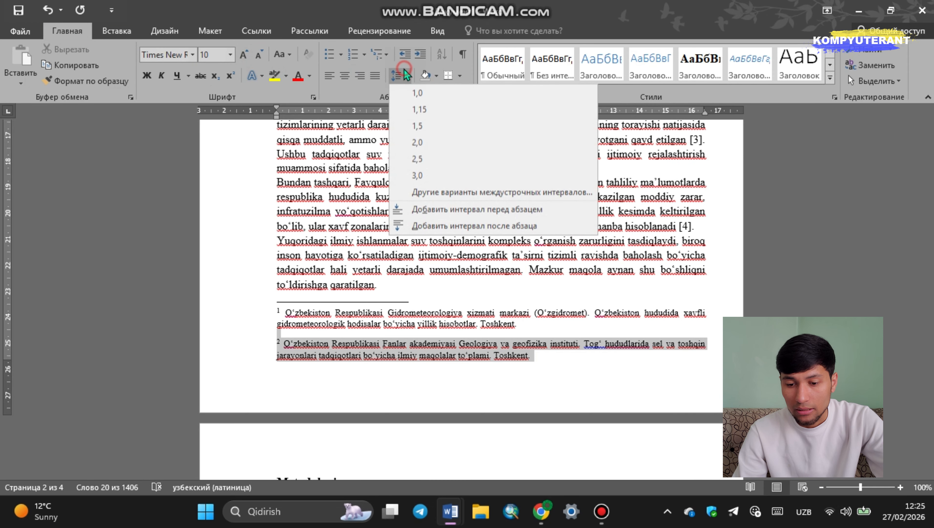
left_click(416, 95)
Step: Try to close the gap between footnotes 1 and 2 by toggling the spacing before and after their paragraphs
left_click(406, 77)
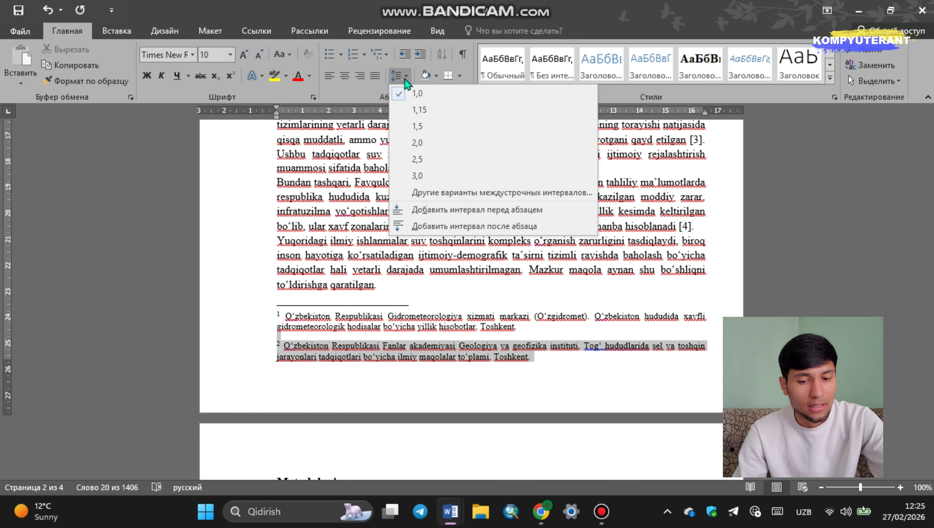
left_click(310, 335)
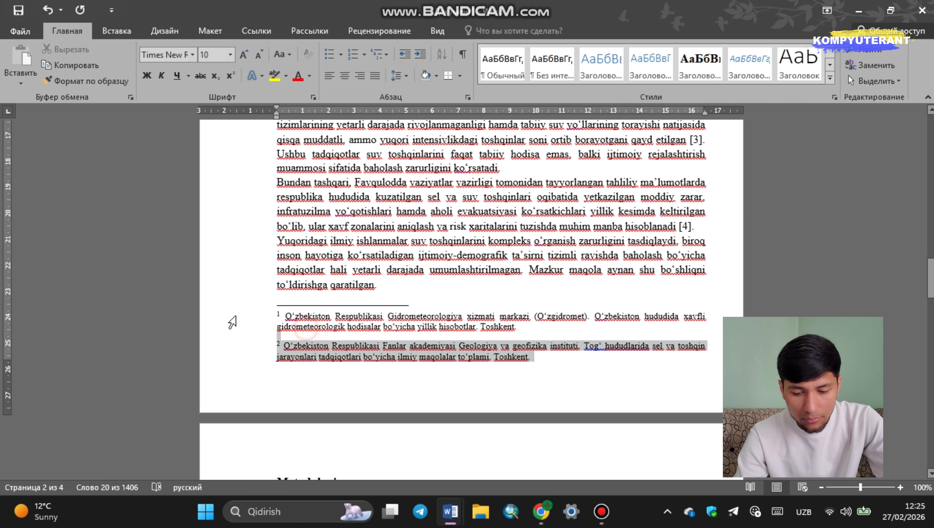
left_click_drag(223, 316, 226, 366)
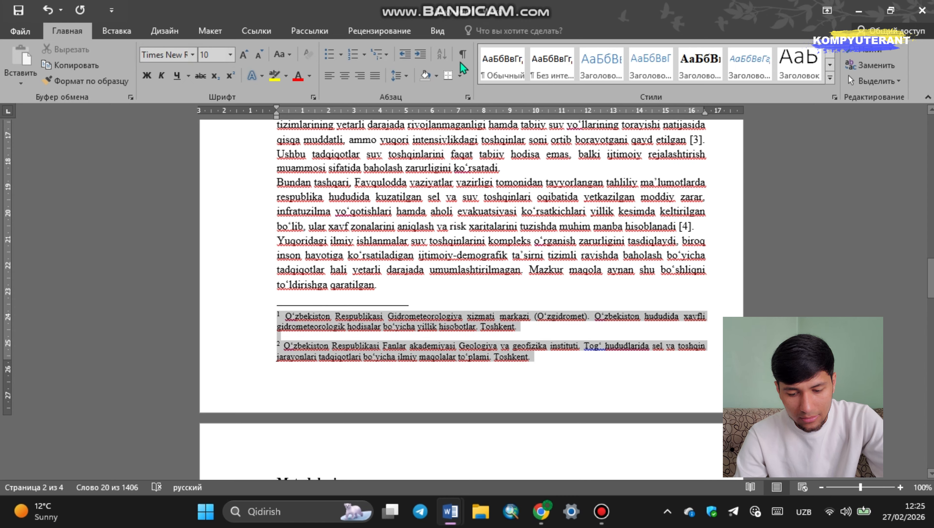
left_click(399, 75)
left_click(421, 201)
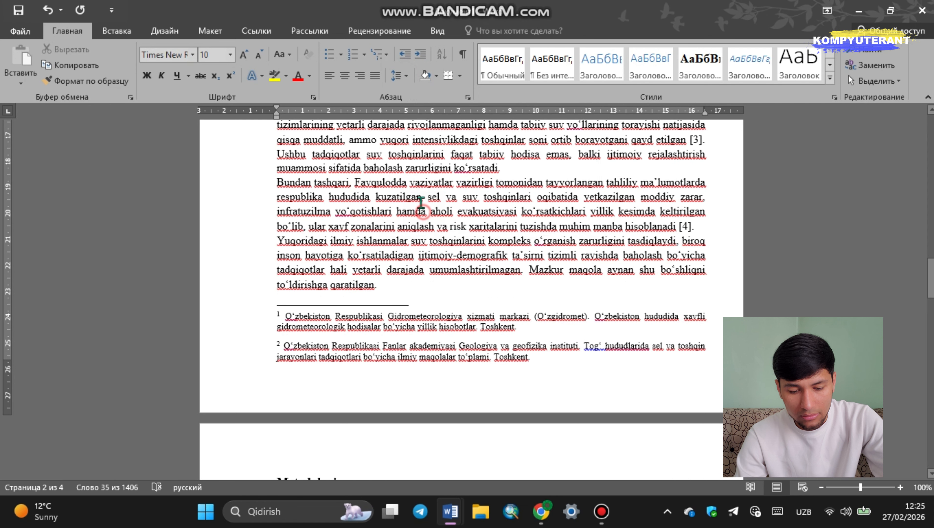
left_click(401, 78)
left_click(420, 227)
left_click(401, 80)
left_click(430, 210)
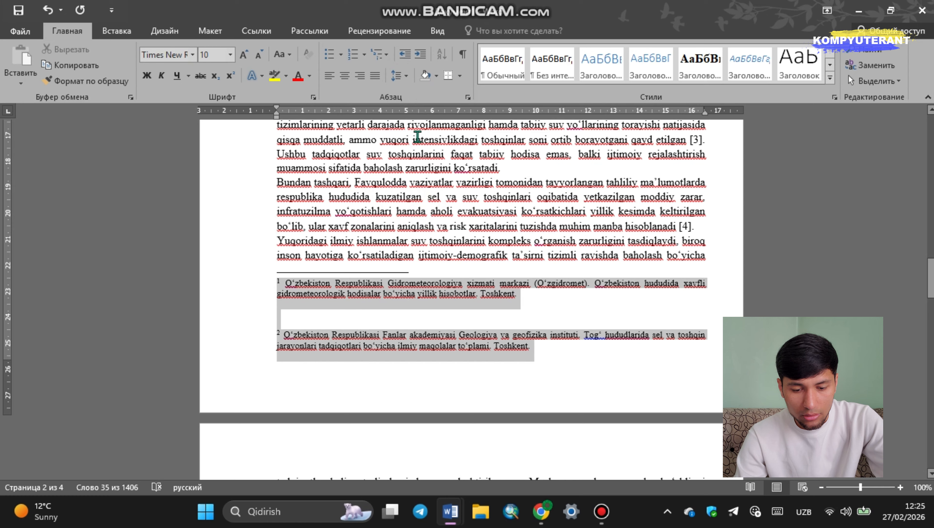
left_click(401, 76)
left_click(425, 226)
Step: Delete the empty line between footnotes 1 and 2
left_click(325, 337)
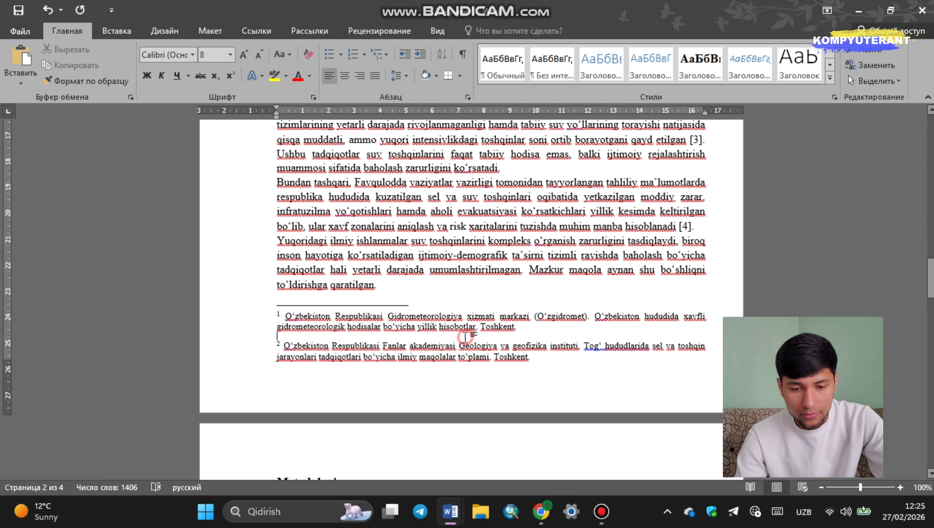
key("BackSpace")
scroll(350, 221, "down", 2)
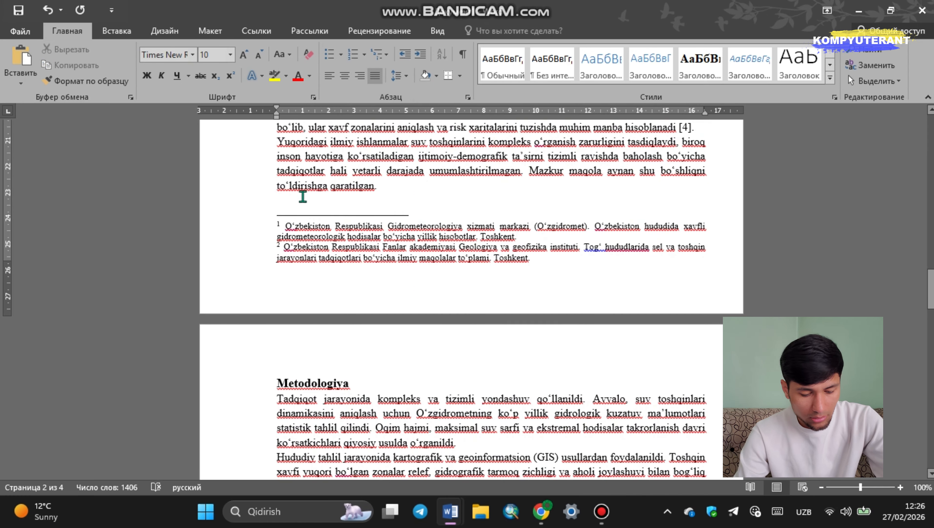
scroll(492, 242, "down", 2)
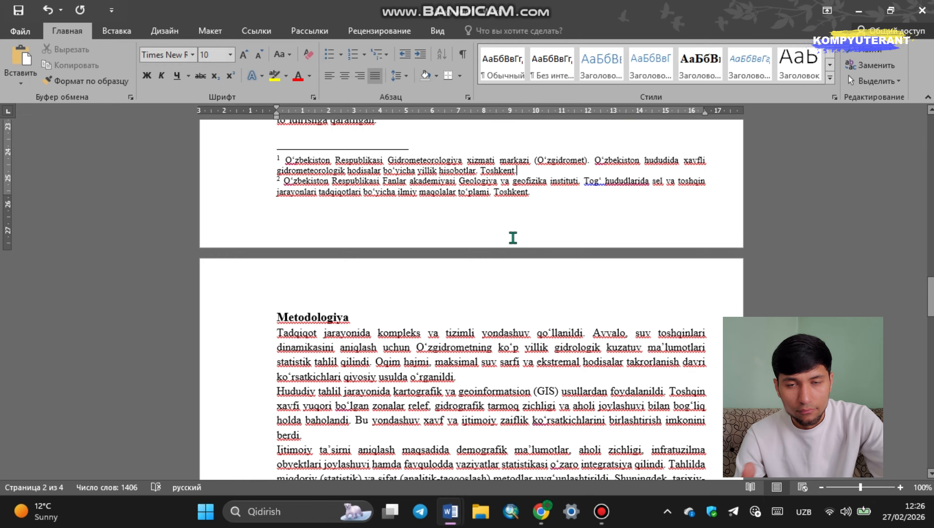
scroll(513, 237, "up", 4)
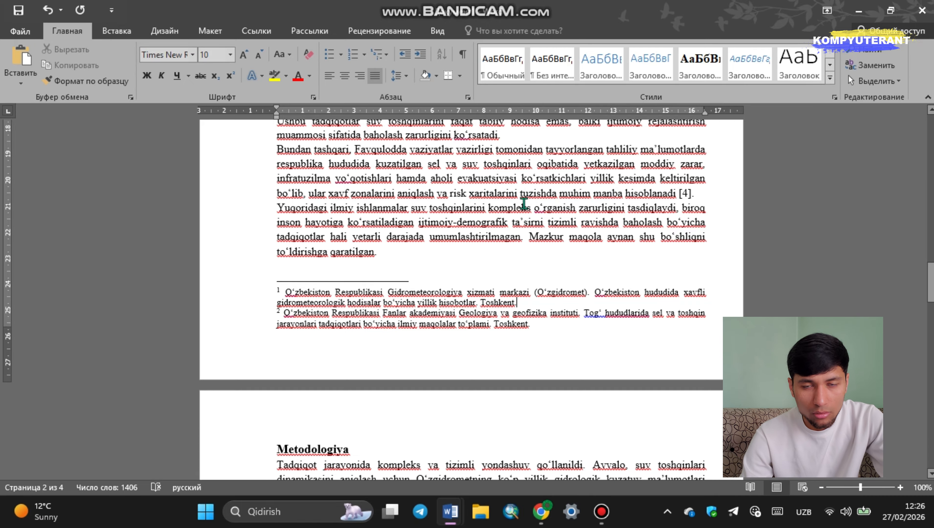
Step: Insert a footnote reference at the end of the statistics table's title, after "(2010–2024)"
scroll(526, 203, "down", 18)
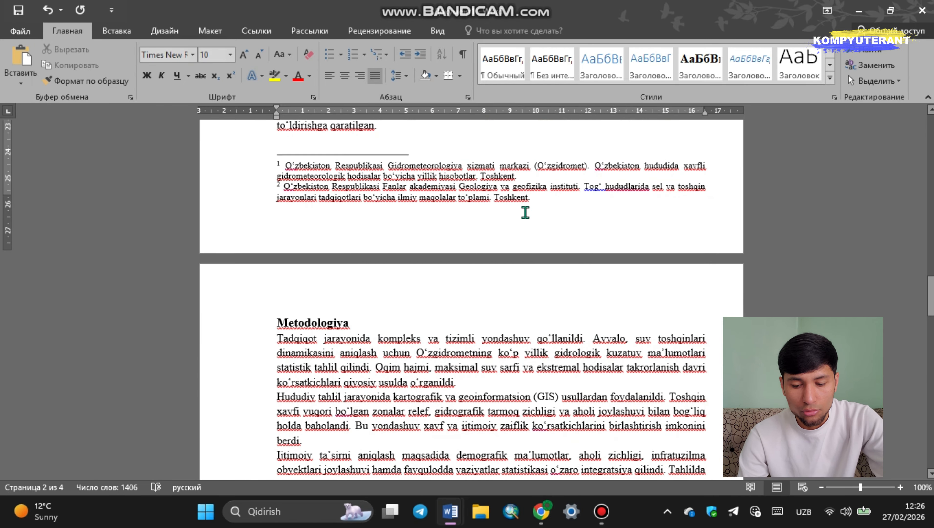
scroll(507, 253, "down", 4)
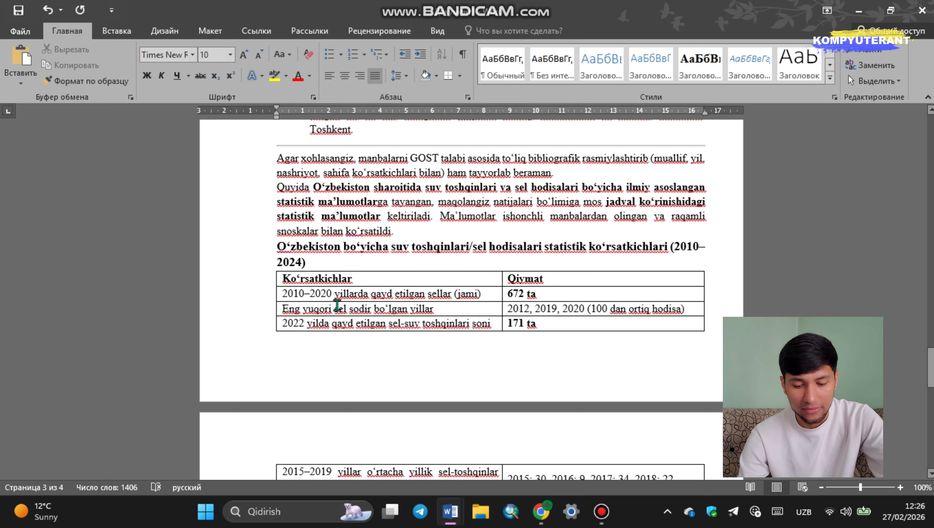
scroll(337, 305, "down", 1)
scroll(370, 310, "up", 3)
scroll(369, 295, "down", 9)
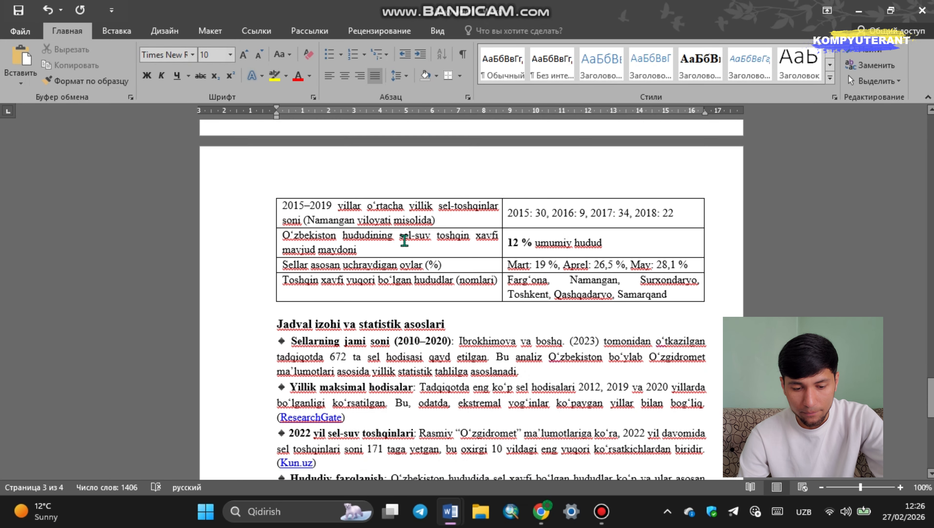
scroll(405, 240, "down", 1)
scroll(388, 236, "up", 9)
left_click(315, 228)
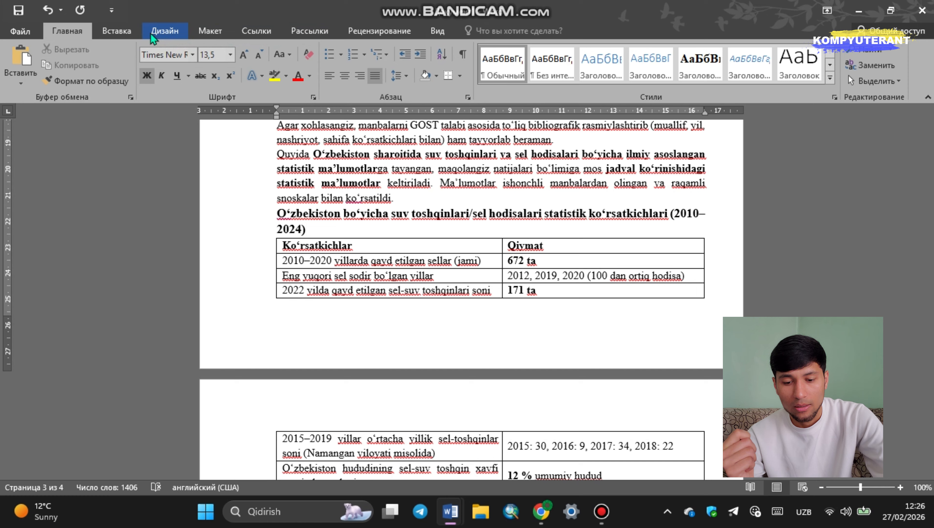
left_click(255, 31)
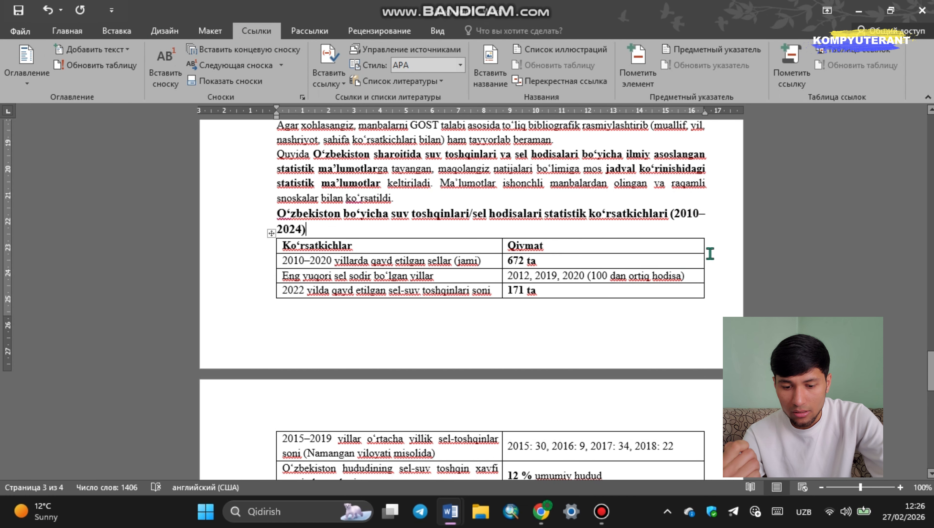
left_click(156, 78)
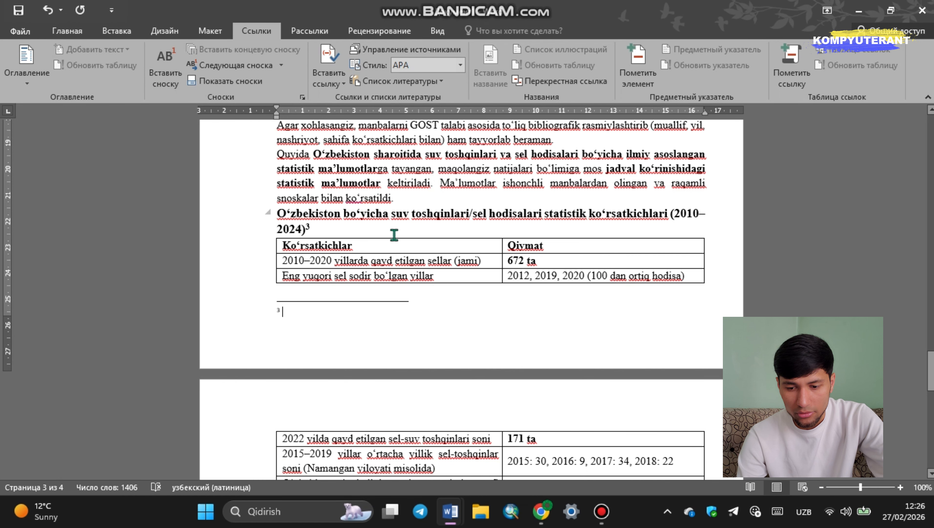
Step: Copy the first entry of the numbered source list at the document's end and paste it as the text of footnote 3
left_click(411, 244)
scroll(409, 266, "down", 7)
scroll(396, 259, "down", 8)
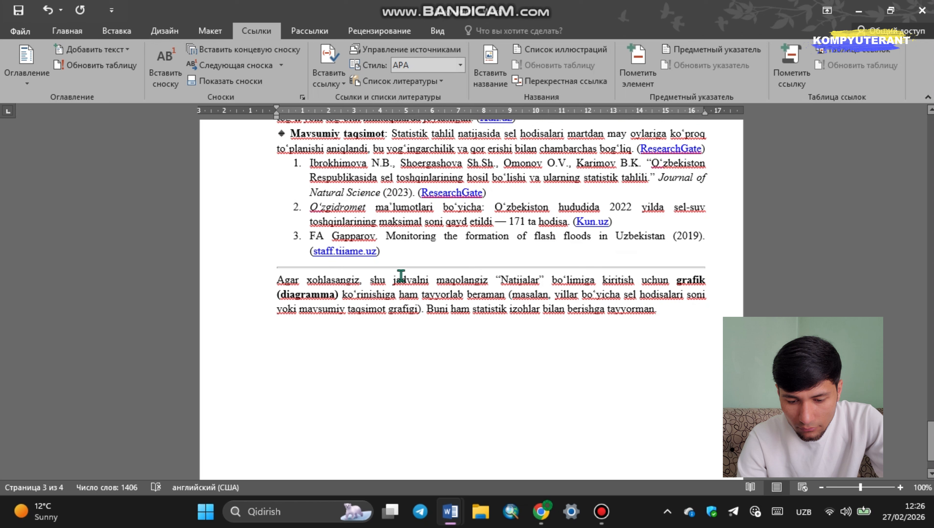
scroll(369, 302, "up", 15)
left_click(294, 327)
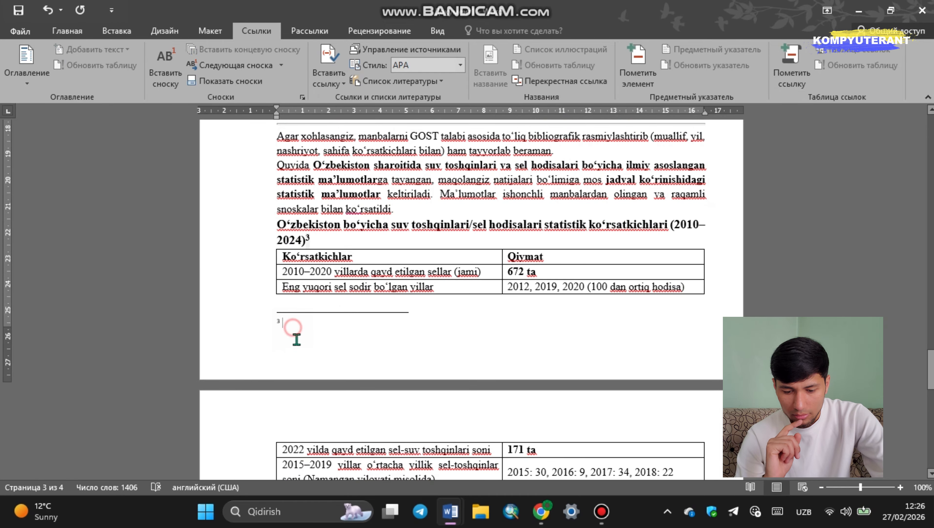
scroll(470, 302, "down", 10)
scroll(415, 280, "down", 5)
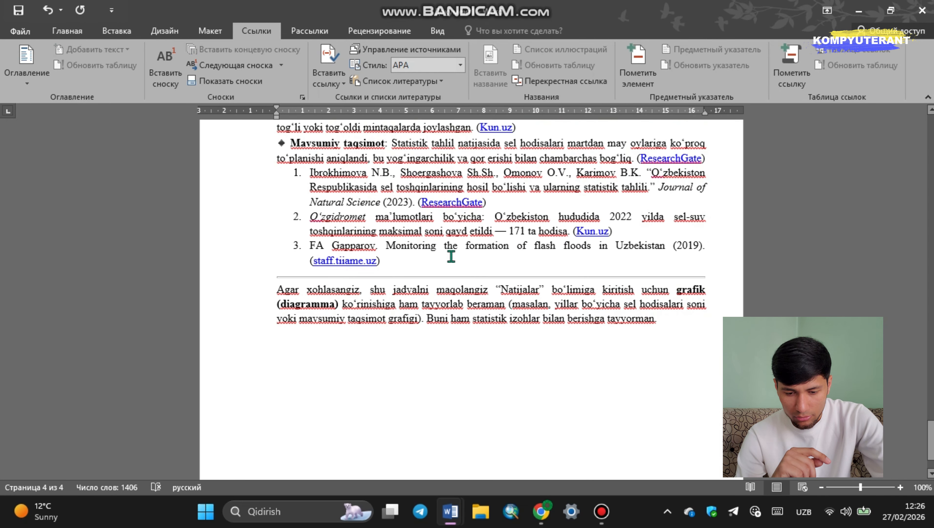
scroll(407, 280, "up", 5)
scroll(375, 283, "down", 2)
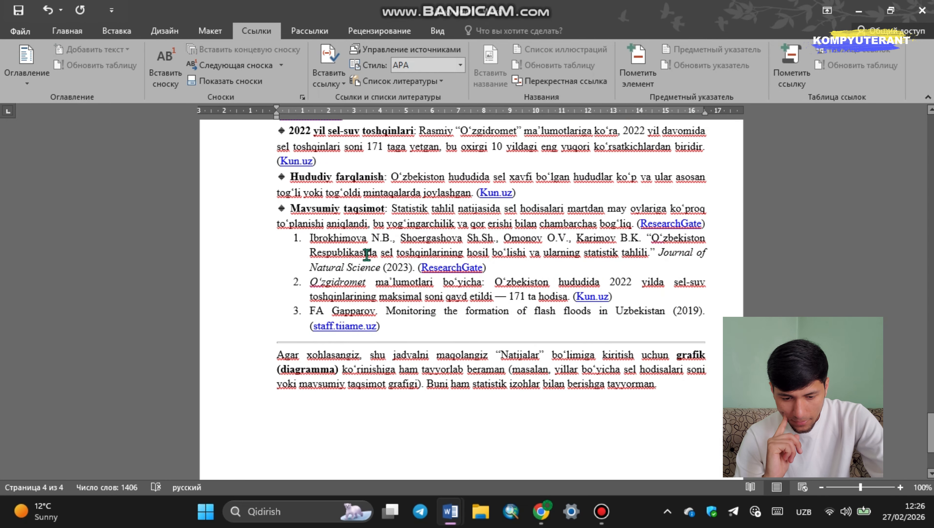
left_click_drag(310, 239, 516, 274)
key("ctrl+c")
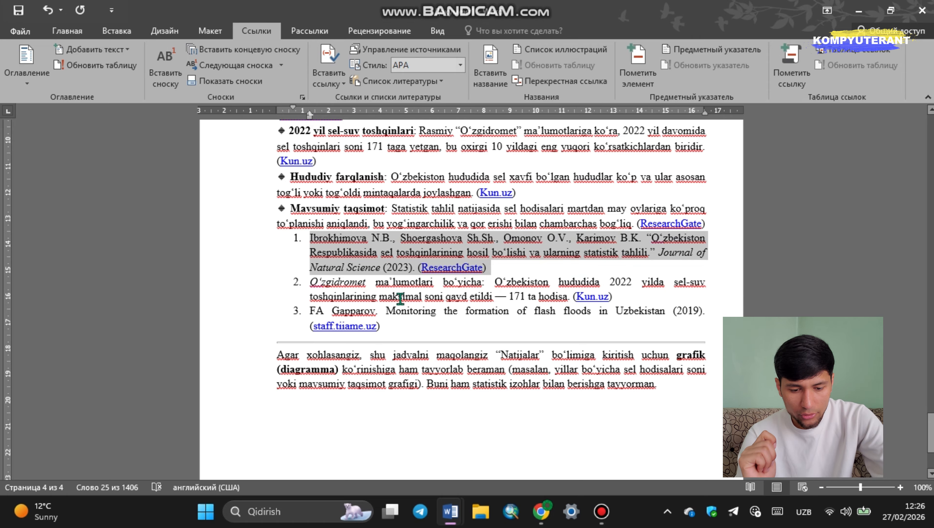
scroll(442, 288, "up", 15)
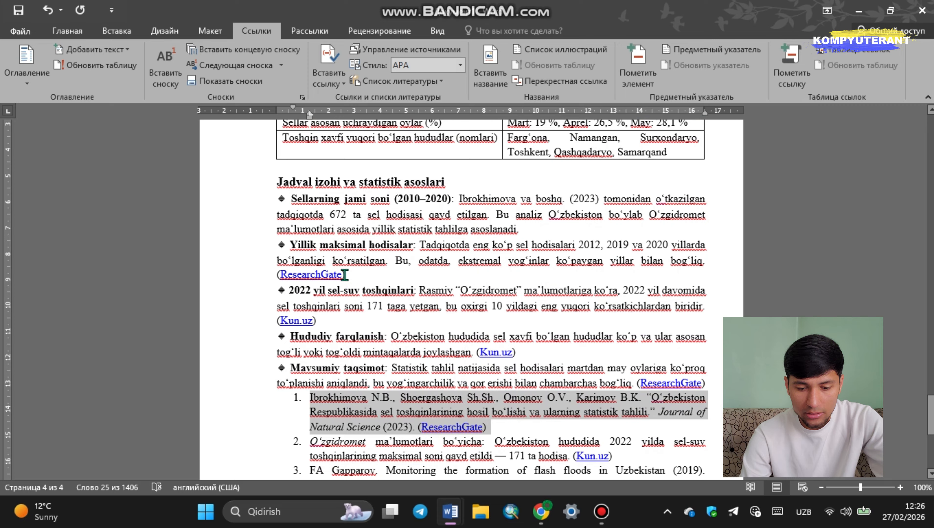
left_click(375, 199)
key("ctrl+v")
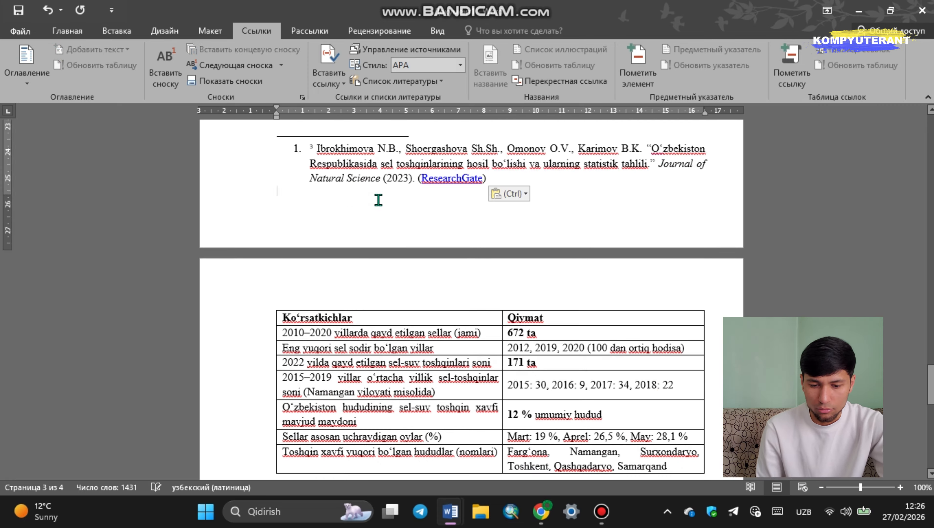
Step: Remove the trailing empty line, list numbering and indent from the pasted source in footnote 3
key("BackSpace")
left_click(307, 161)
key("BackSpace")
key("BackSpace")
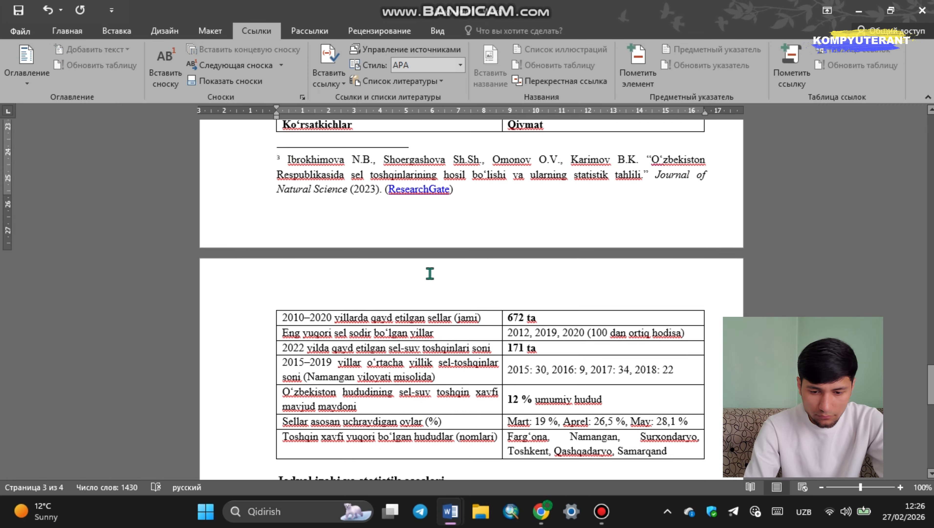
Step: Delete the "Foydalanilgan manbalar" heading, its four sources and the horizontal lines around them
scroll(430, 274, "up", 5)
scroll(370, 281, "up", 4)
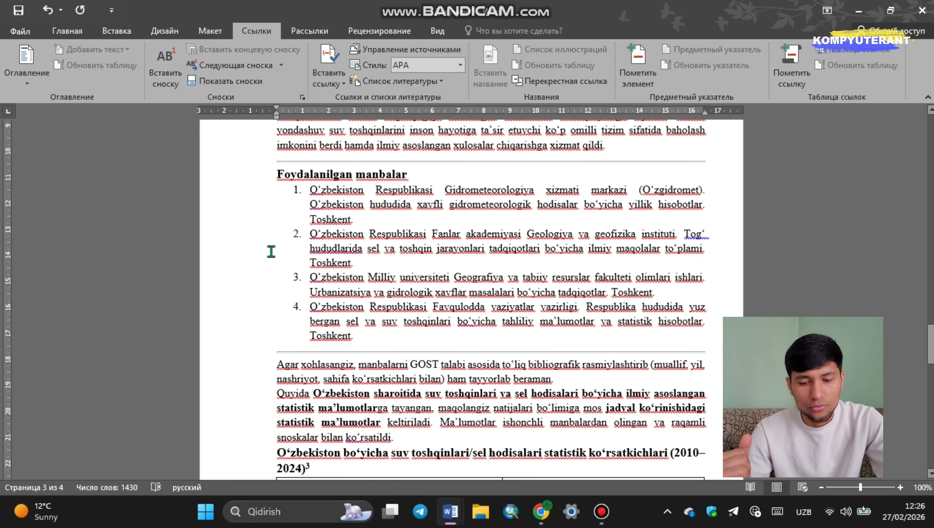
left_click_drag(218, 164, 216, 353)
key("Delete")
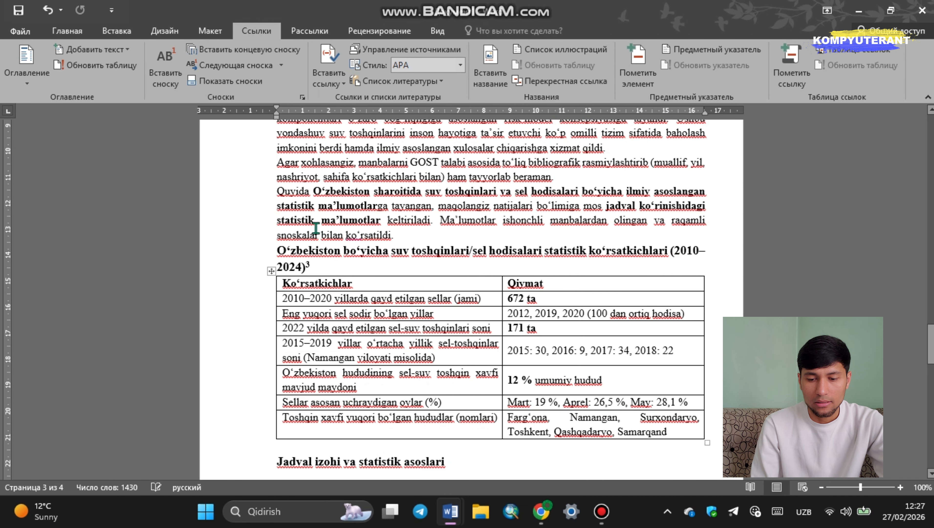
Step: Delete the numbered source list, horizontal line and closing "Agar xohlasangiz" paragraph after the "Mavsumiy taqsimot" item
scroll(317, 227, "down", 10)
left_click_drag(229, 198, 222, 282)
key("Delete")
left_click_drag(252, 187, 229, 239)
key("Delete")
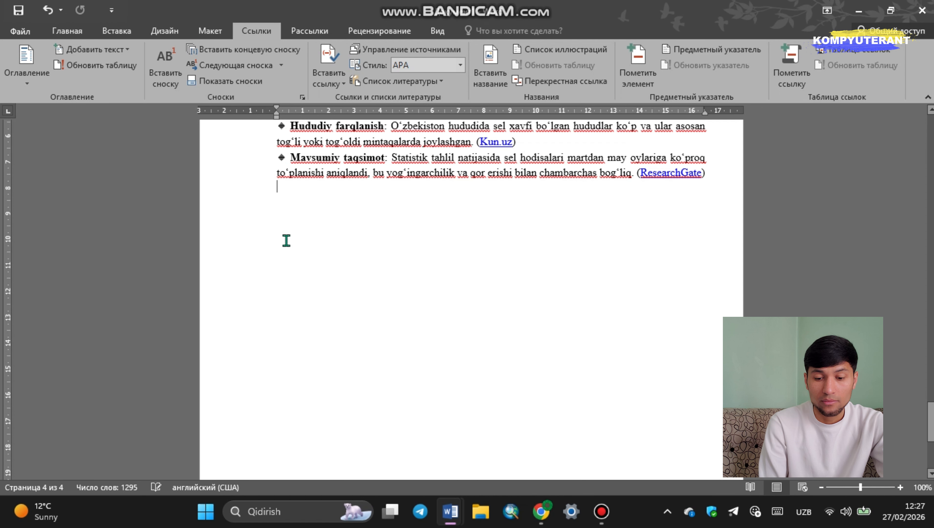
Step: Switch to the ChatGPT conversation and send the question "Maqolaga diogramma qo'shish mumkinmi"
scroll(405, 251, "up", 10)
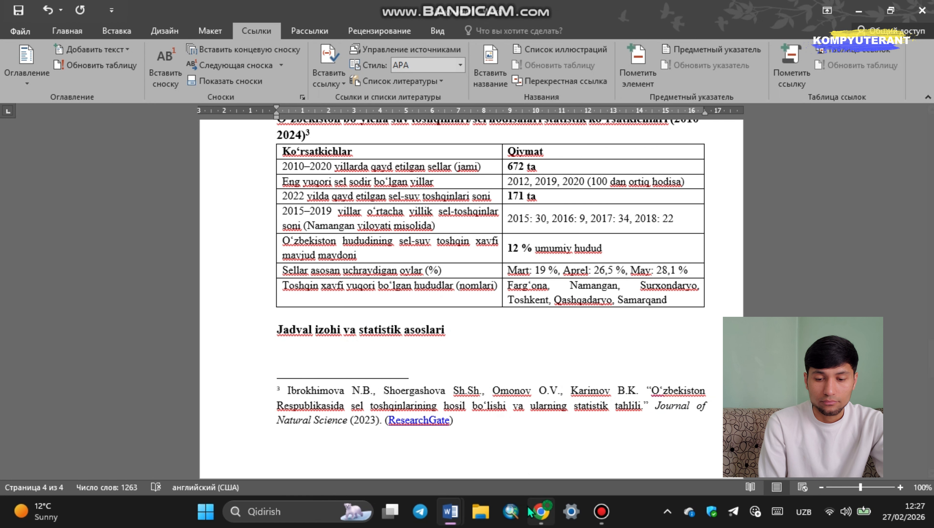
left_click(538, 512)
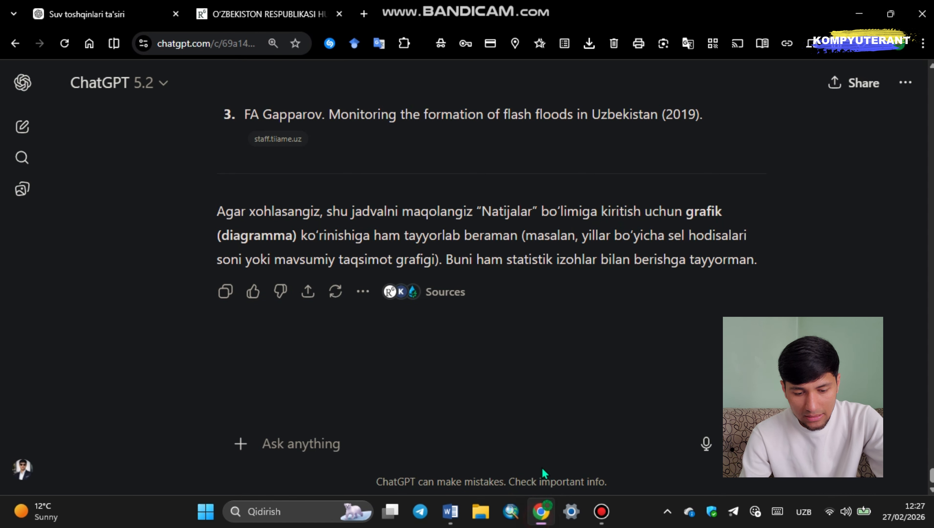
left_click(341, 443)
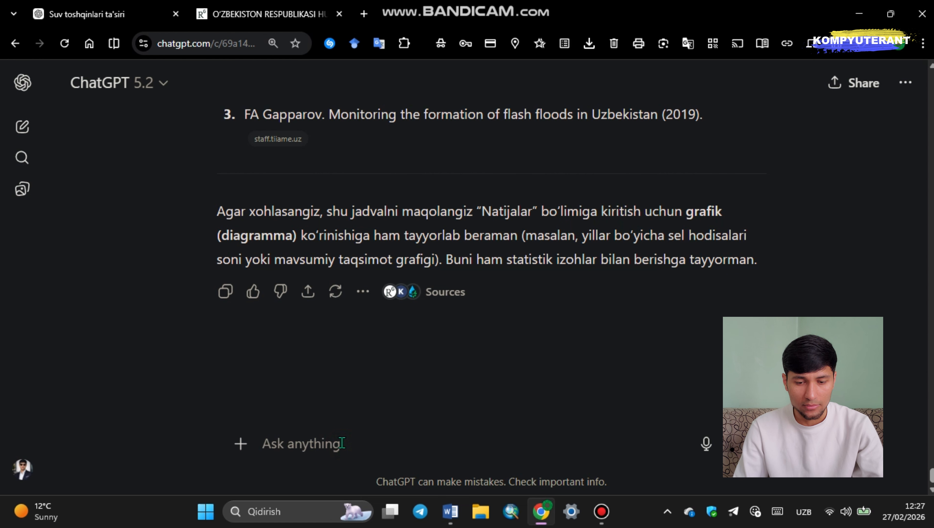
type("Maq")
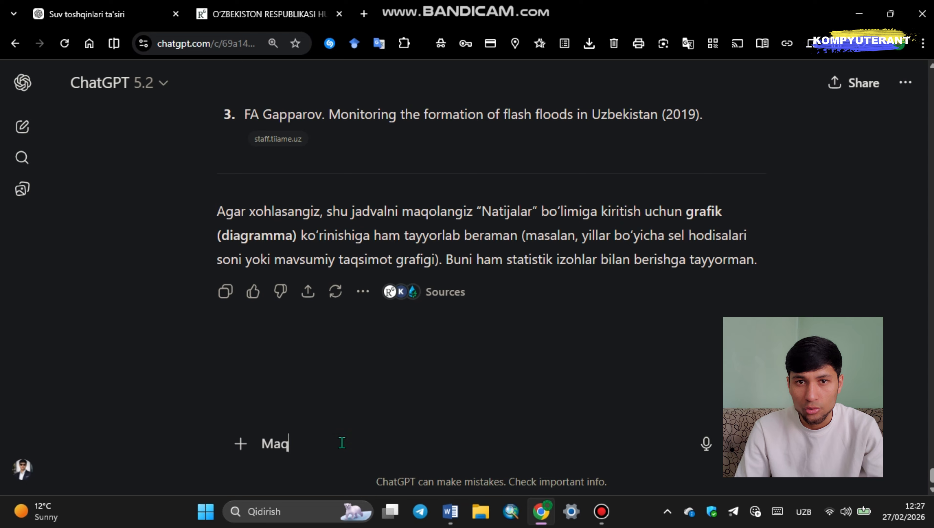
type("olaga diagramma qo'shish mumkinmi")
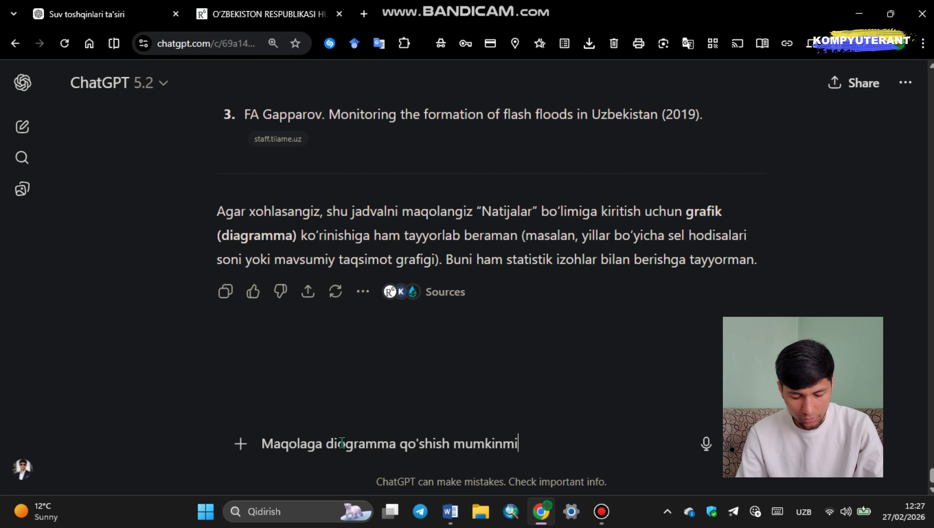
key("Return")
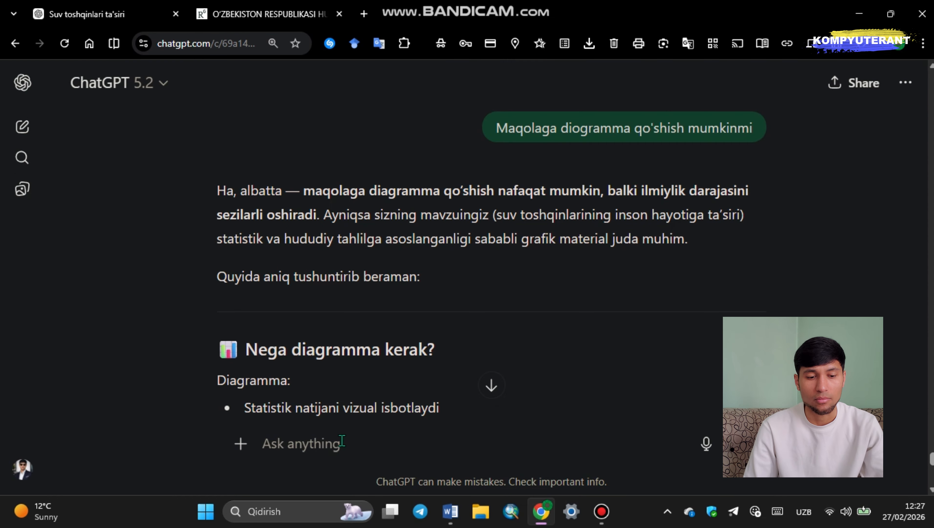
Step: Look through ChatGPT's diagram suggestions and send the request "Ajoyib, maqolaga mos diogramma tuzing."
scroll(448, 412, "down", 13)
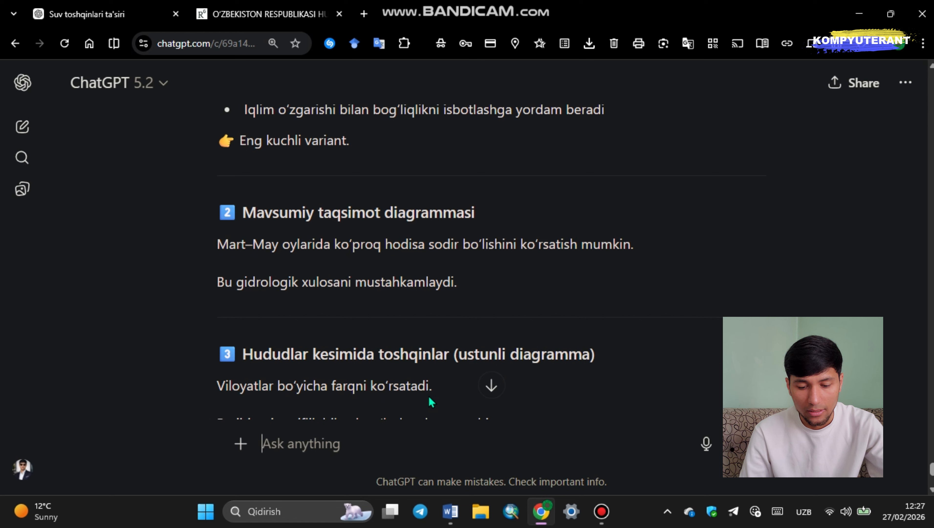
left_click(385, 443)
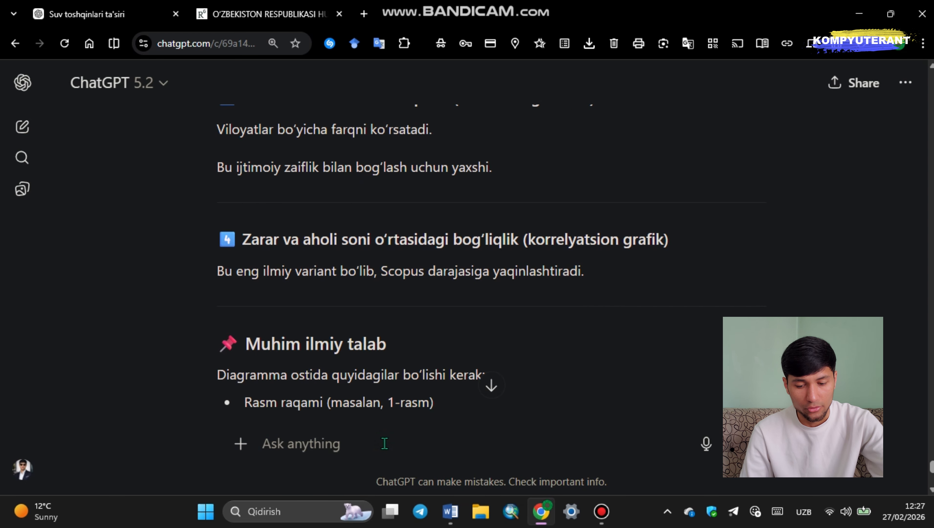
type("Ajoyib, maqolaga mos")
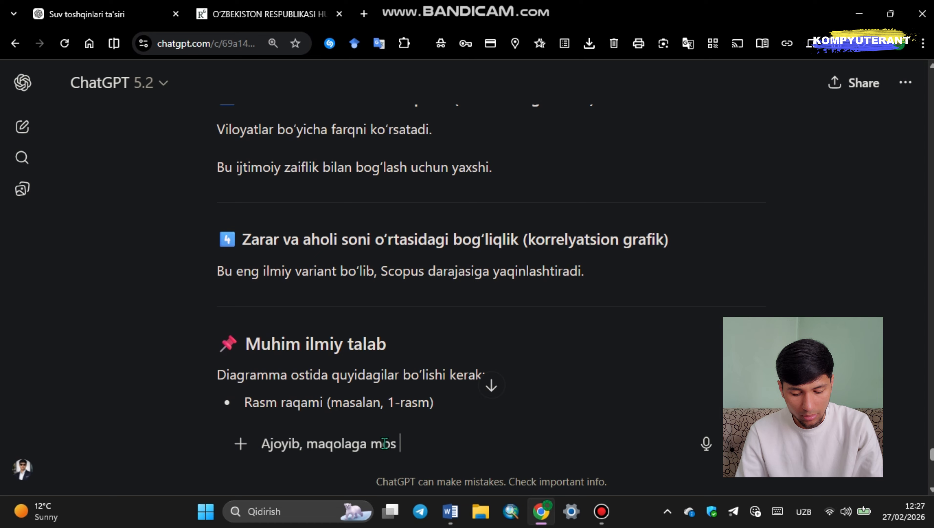
type(" diogramma tuzing.")
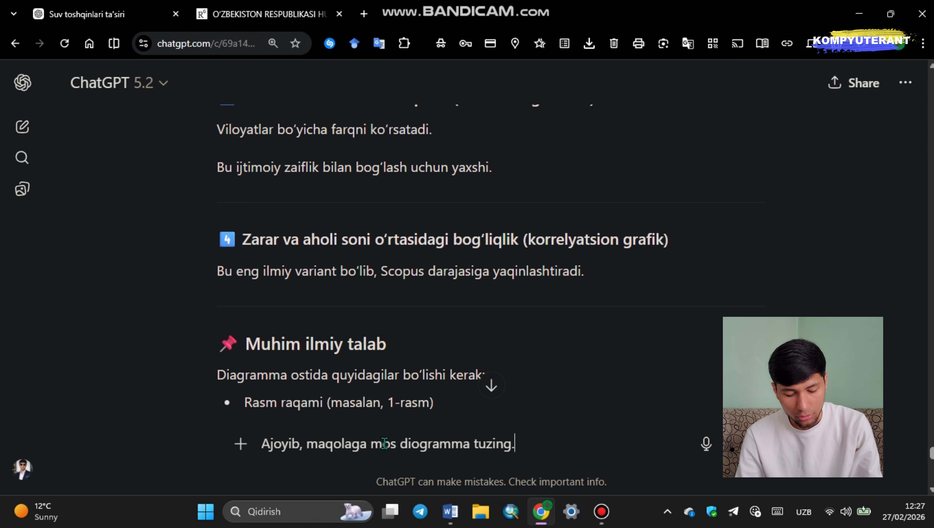
key("Return")
mouse_move(724, 172)
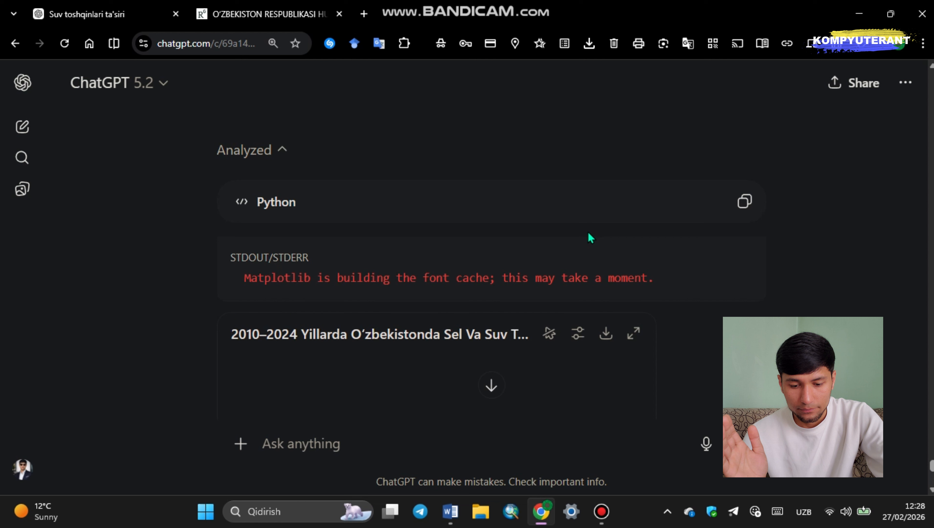
Step: Review the generated 2010–2024 flood line chart and download it to the desktop as the PNG image output.png
scroll(719, 196, "down", 3)
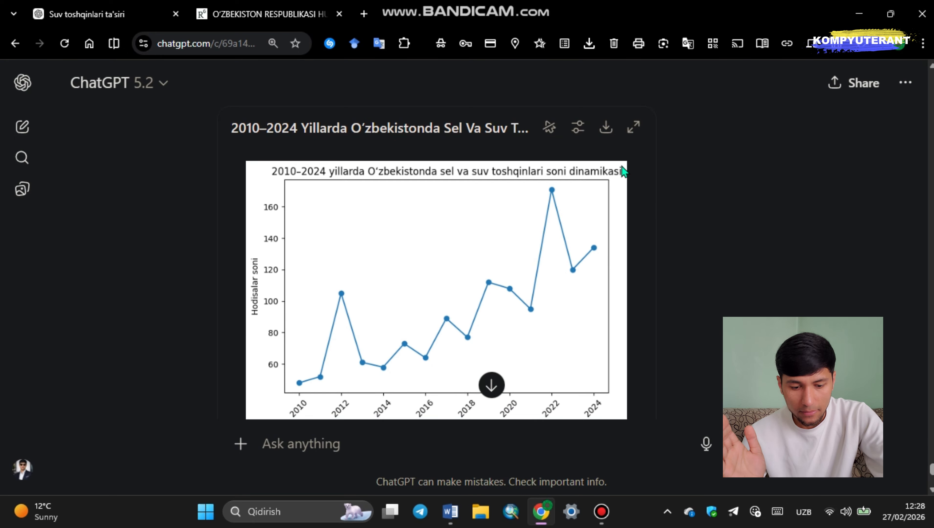
scroll(606, 173, "down", 2)
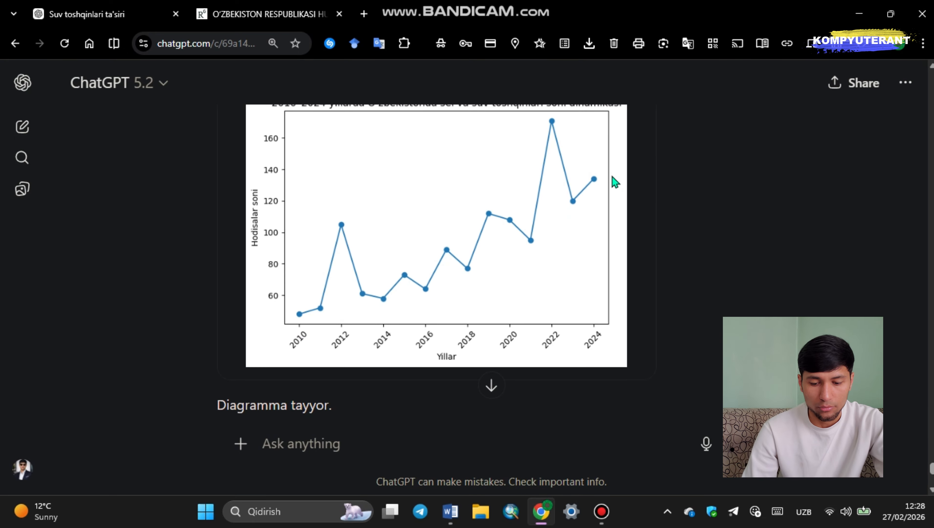
scroll(490, 201, "up", 2)
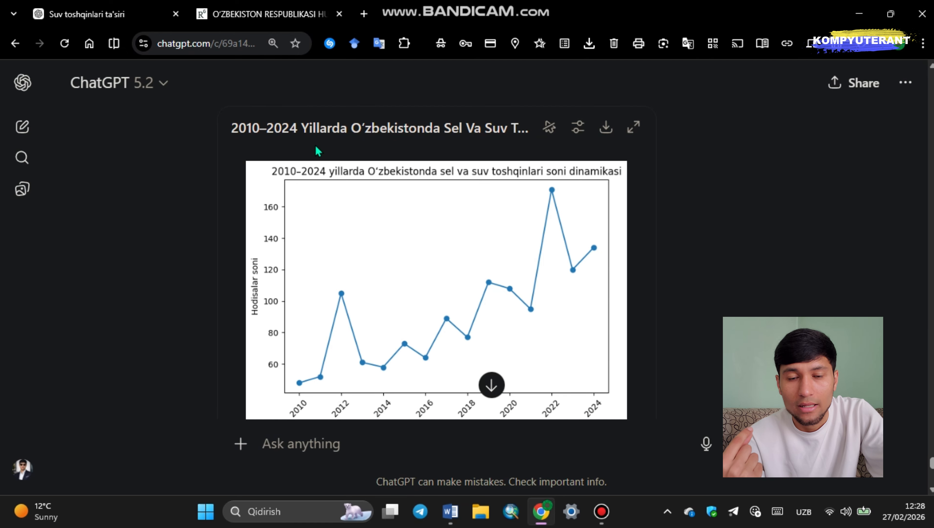
scroll(399, 225, "down", 2)
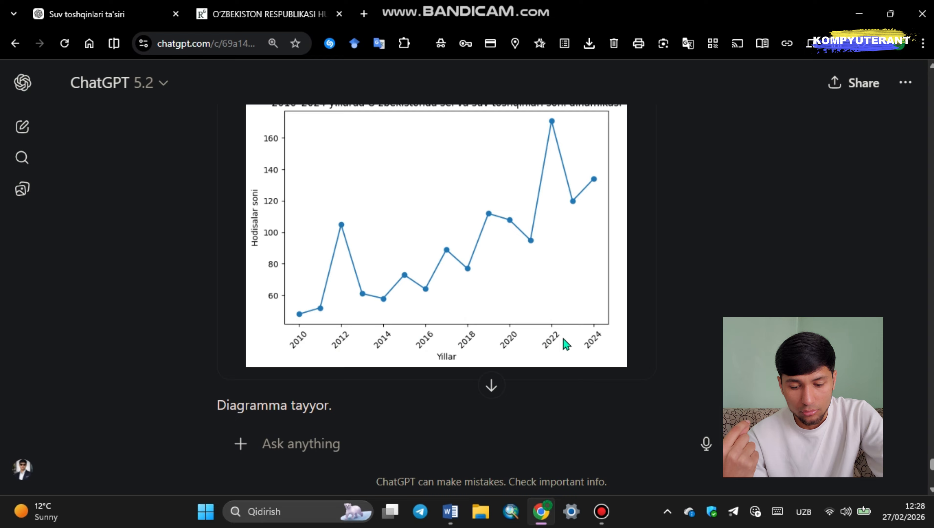
scroll(251, 213, "up", 2)
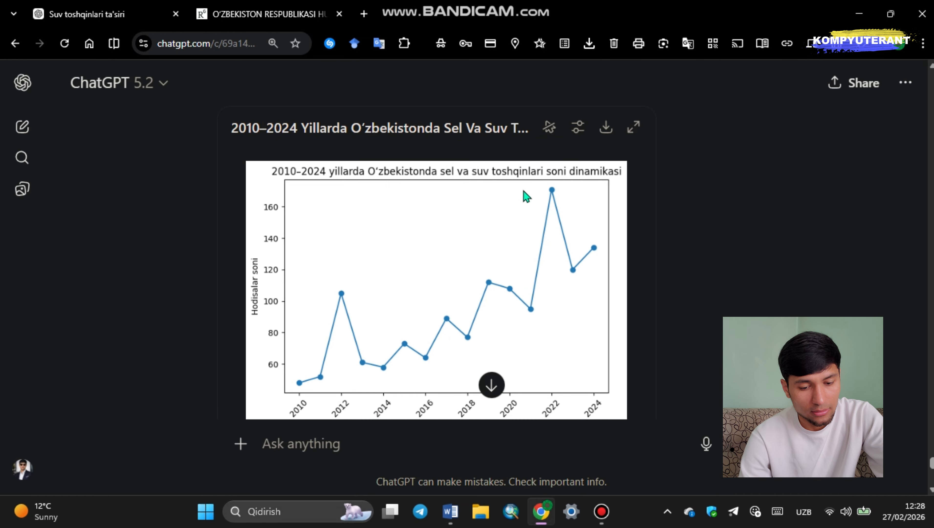
left_click(609, 132)
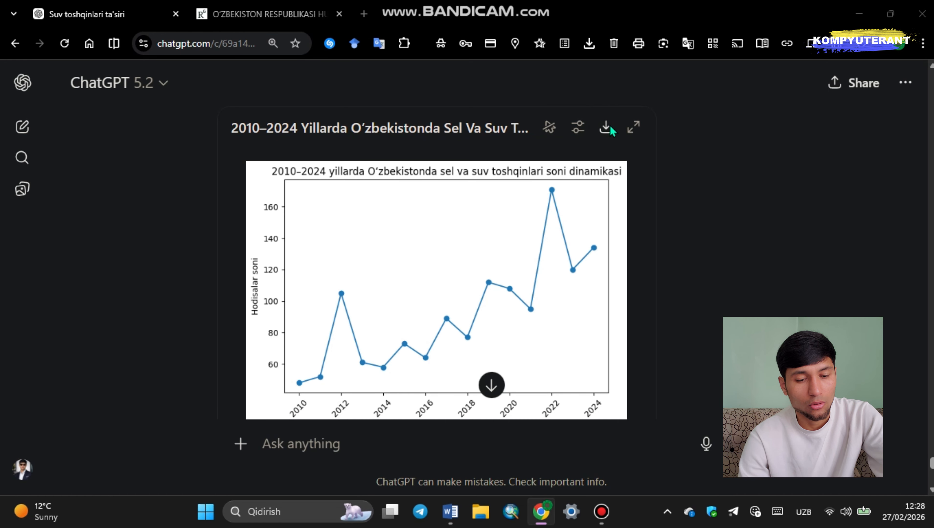
left_click(79, 140)
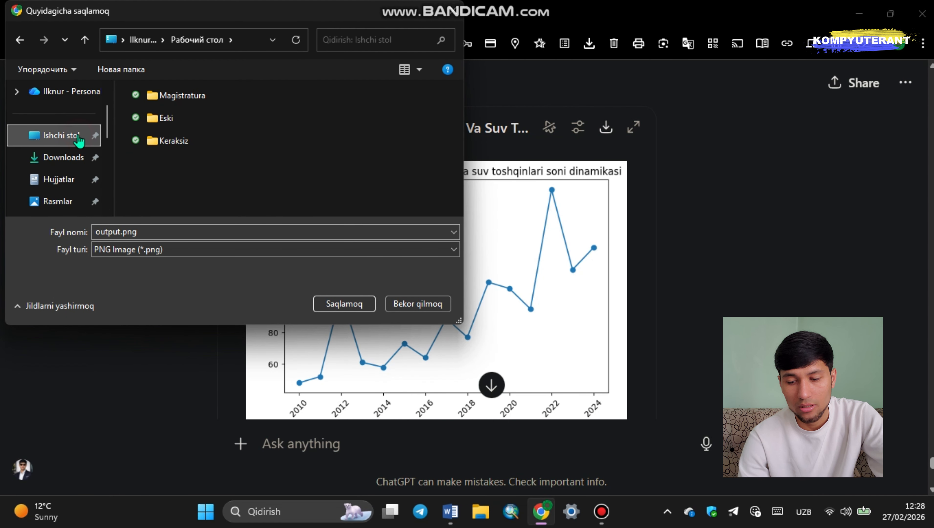
left_click(364, 304)
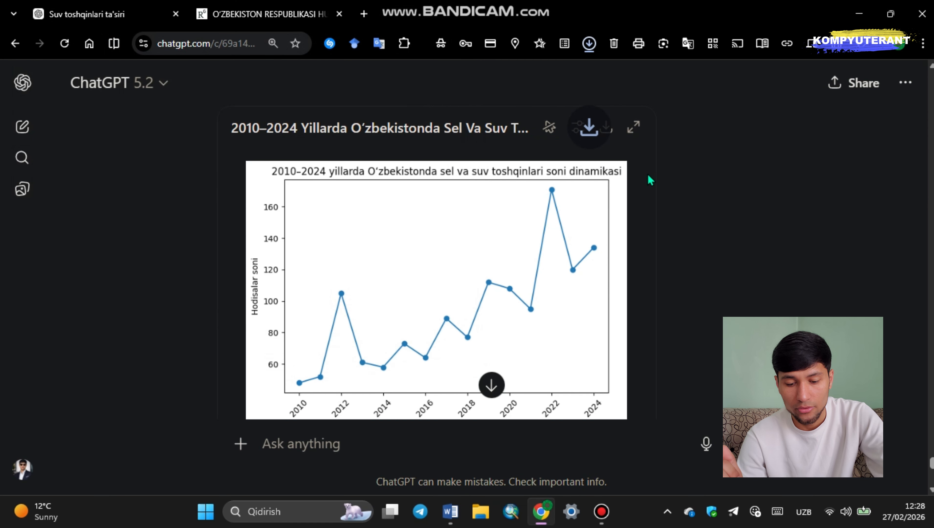
Step: Open the downloaded output.png in the image viewer and copy the chart image
left_click(577, 78)
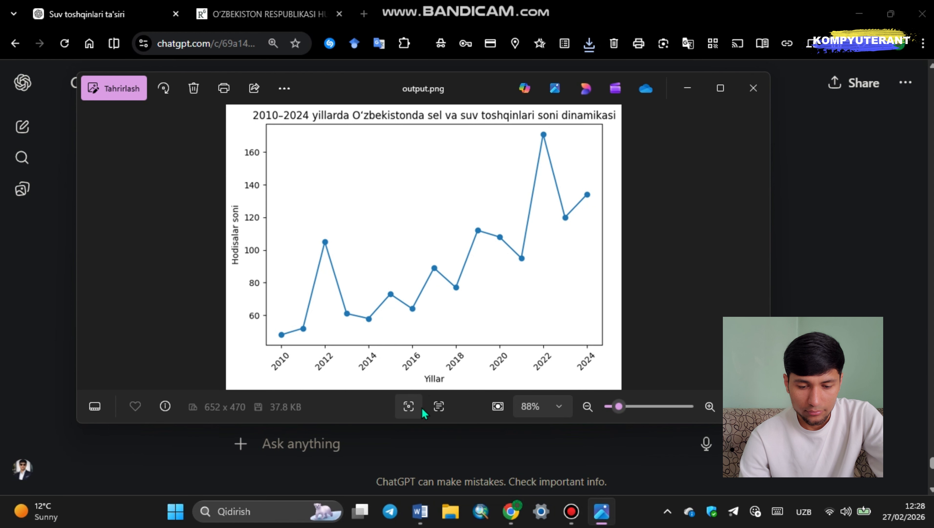
right_click(383, 145)
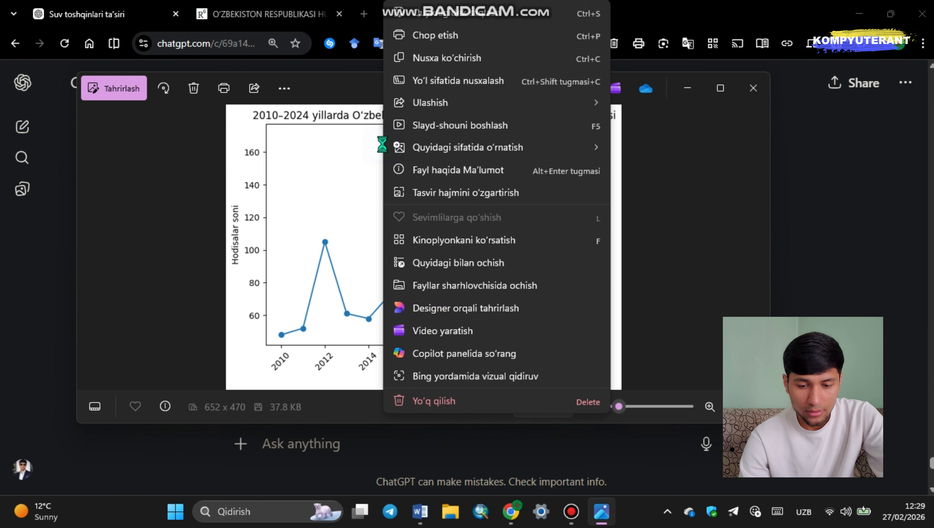
left_click(431, 62)
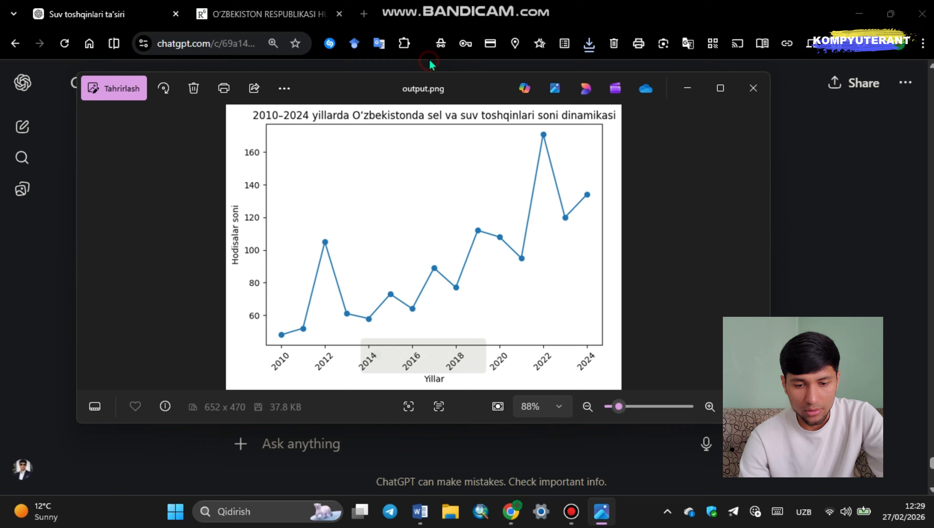
Step: Switch to the Документ1 Word document and paste the chart on a new line below the "Mavsumiy taqsimot" item
mouse_move(409, 524)
left_click(522, 466)
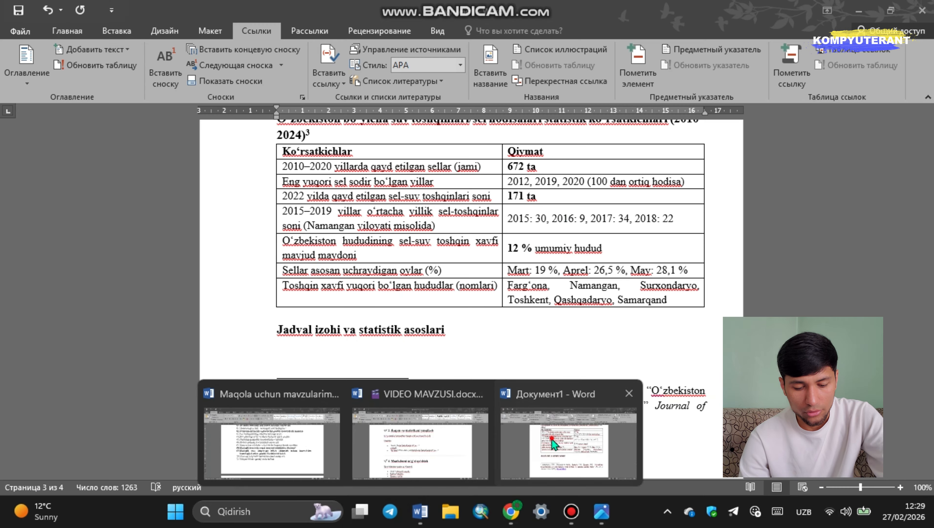
scroll(471, 234, "down", 5)
scroll(479, 251, "down", 7)
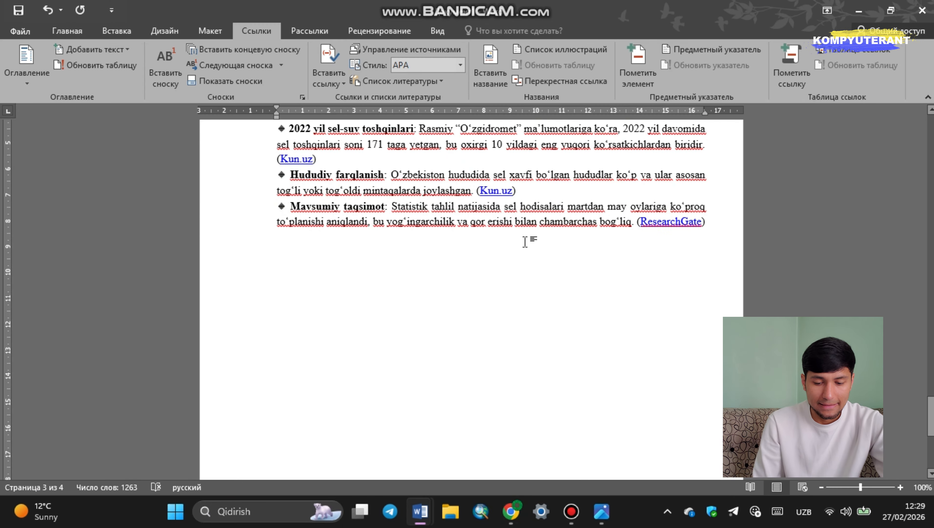
left_click(715, 175)
key("Return")
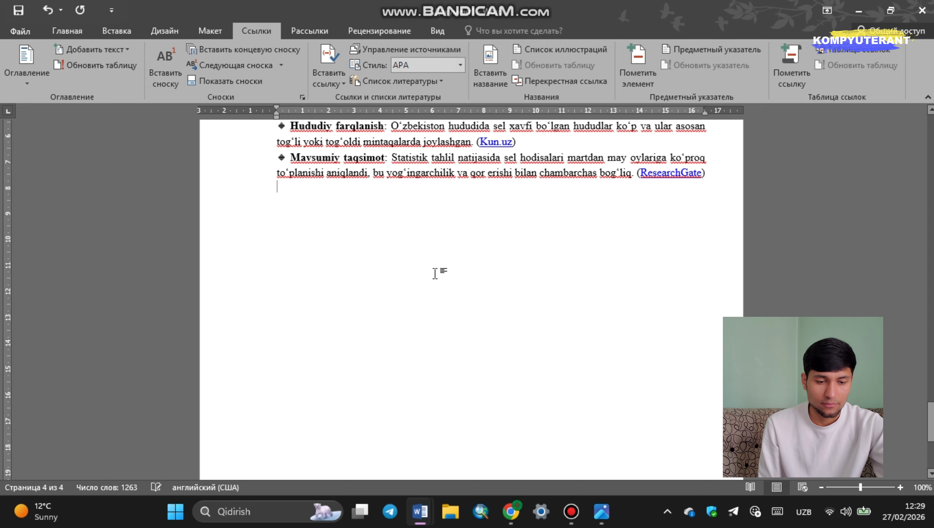
key("ctrl+v")
mouse_move(478, 259)
left_mouse_down()
mouse_move(463, 263)
mouse_move(493, 265)
left_mouse_up()
scroll(496, 265, "up", 2)
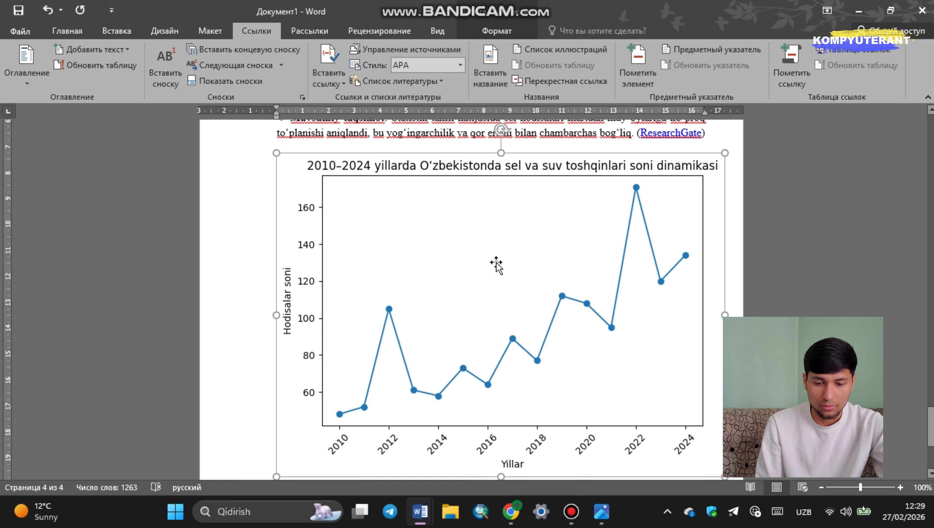
left_click_drag(499, 383, 489, 325)
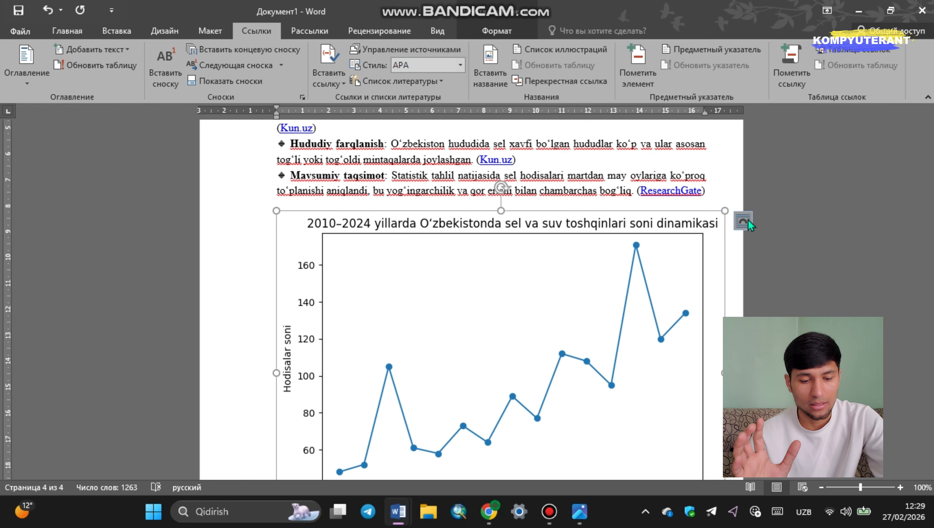
Step: Give the pasted chart square text wrapping, then reposition and shrink it to about 14 cm wide within the page margins
left_click(747, 221)
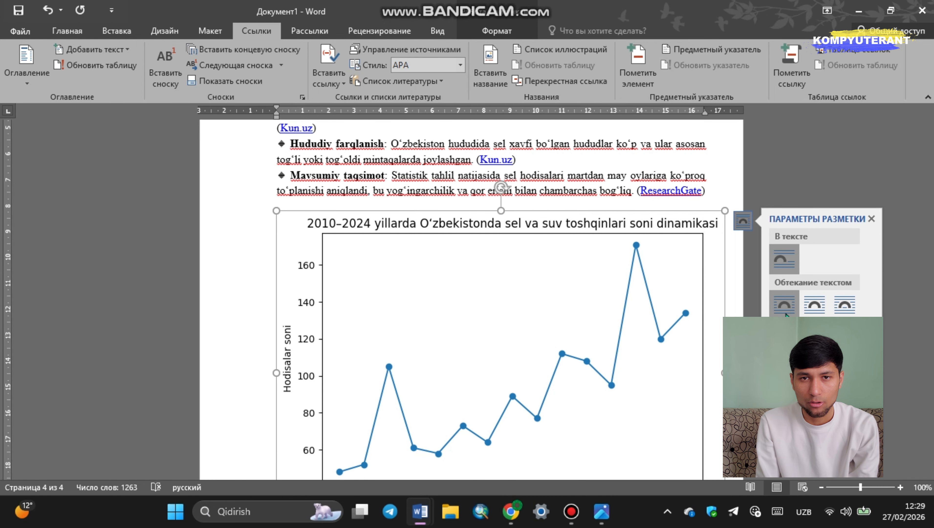
left_click(782, 314)
scroll(477, 374, "down", 2)
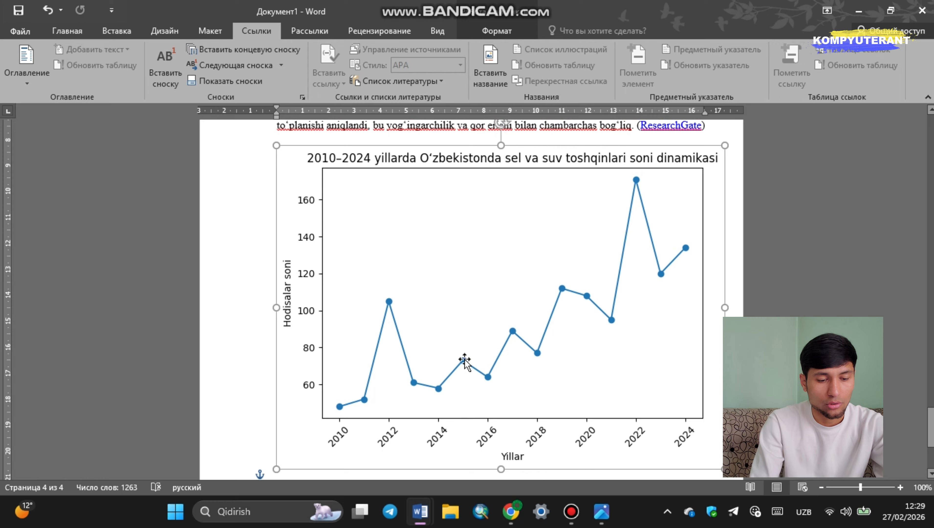
left_click_drag(469, 328, 449, 327)
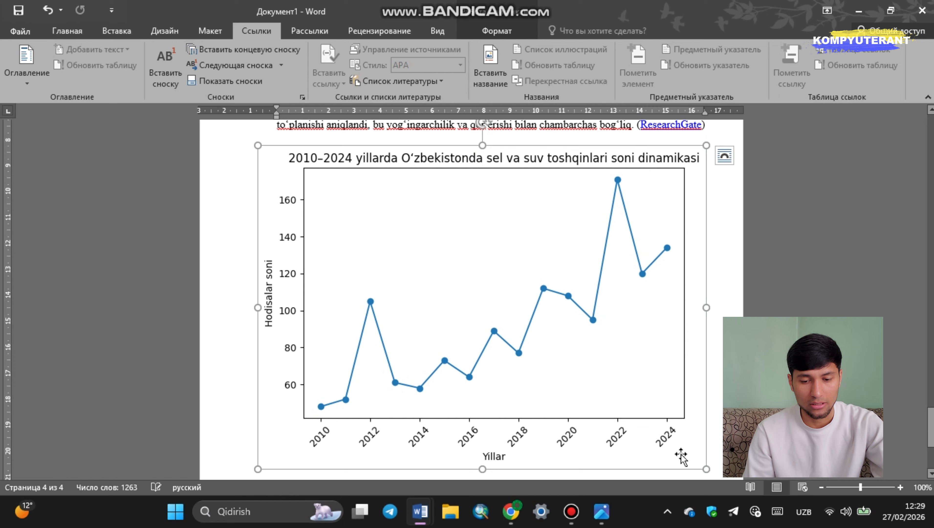
left_click_drag(709, 468, 630, 414)
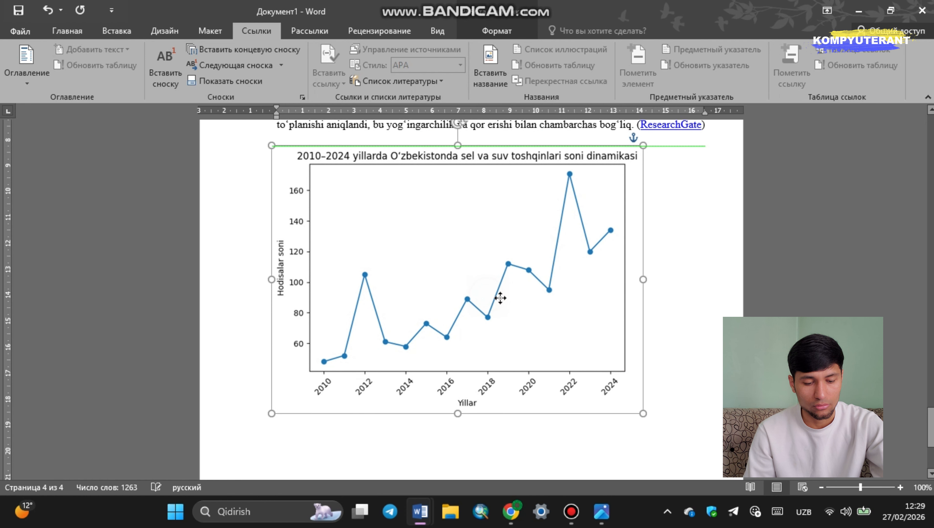
Step: Switch to the ChatGPT chat in Chrome and review the figure caption, source note and follow-up suggestions beneath the flood chart
left_click(511, 511)
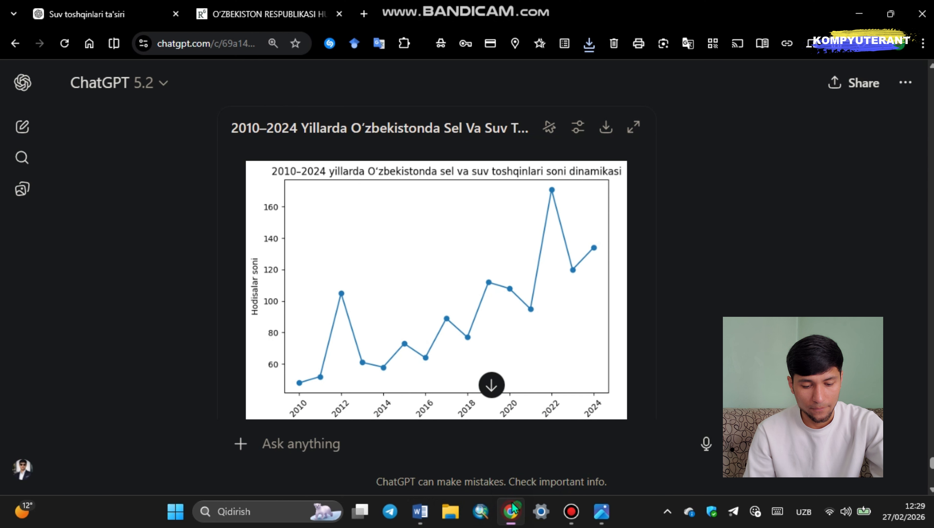
scroll(724, 274, "down", 5)
scroll(661, 280, "down", 1)
scroll(591, 315, "down", 2)
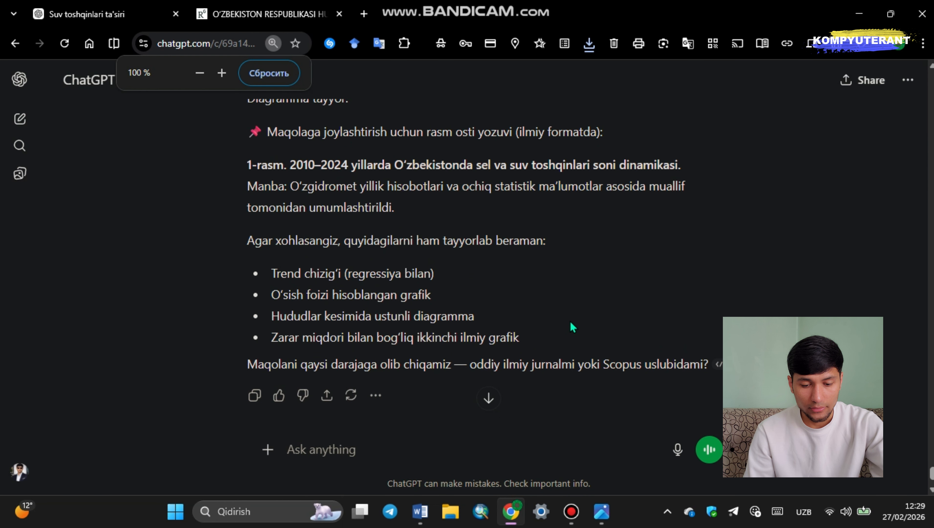
scroll(517, 299, "up", 3)
scroll(443, 259, "down", 2)
scroll(280, 163, "down", 3)
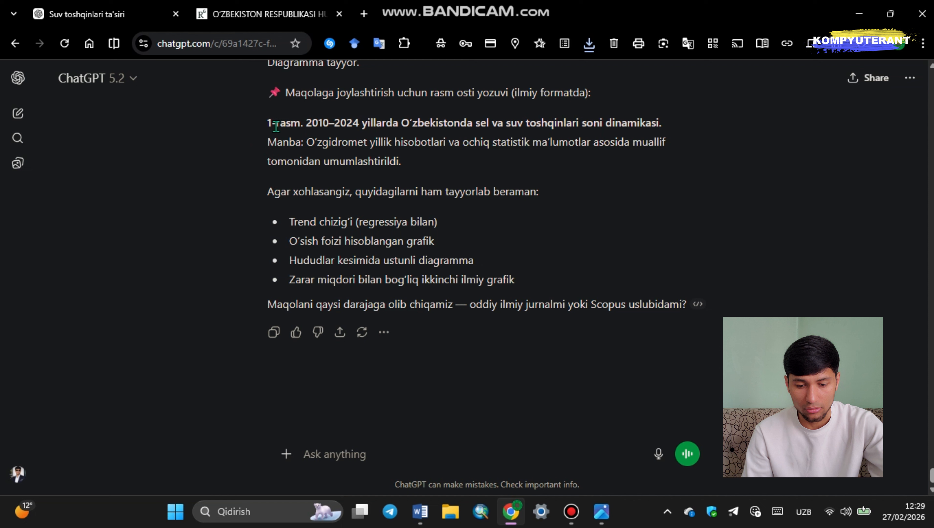
scroll(332, 146, "up", 2)
scroll(370, 189, "down", 2)
Step: Send ChatGPT the prompt "Diogramma uchun barafsil izoh va tushuntirish matnini tayyorlang" and follow the generated explanation
left_click(344, 452)
type("Diog")
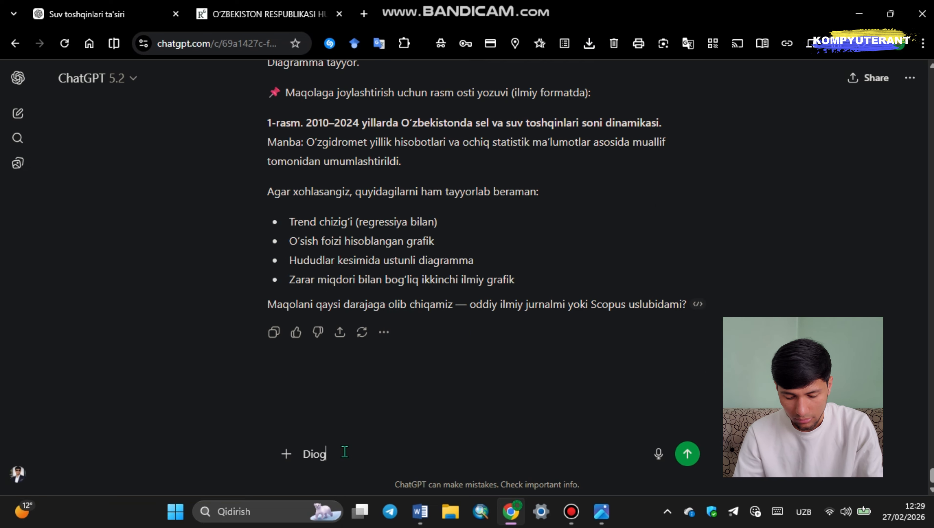
type("ramma uchun barafsil izoh va tushuntirish matnini tayyorlang")
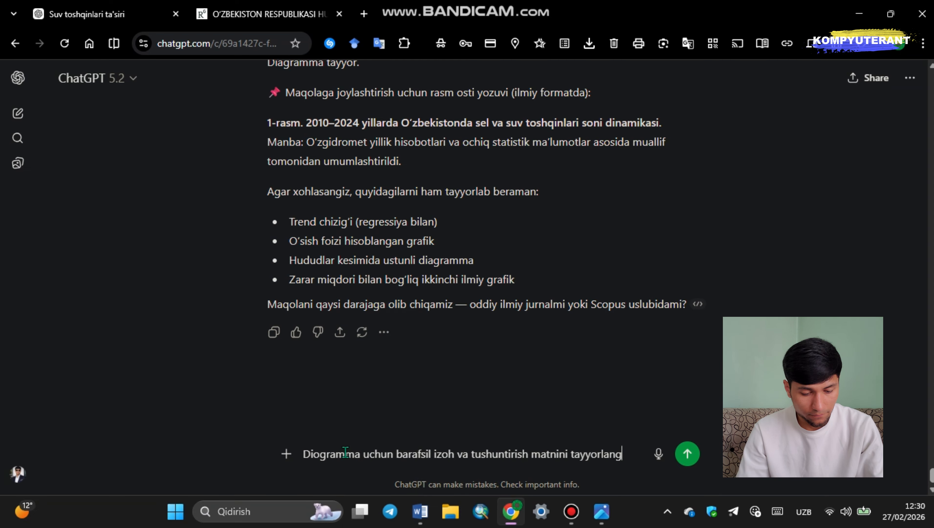
key("Return")
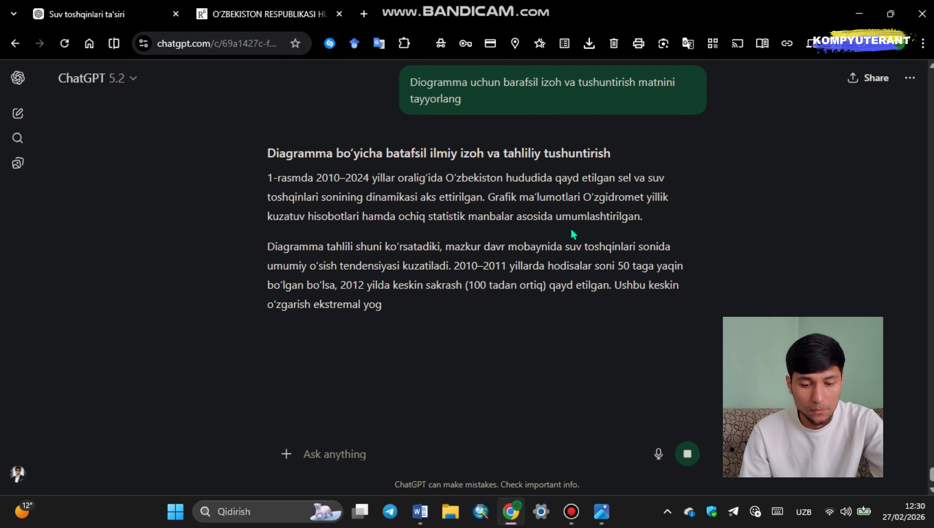
scroll(650, 226, "down", 1)
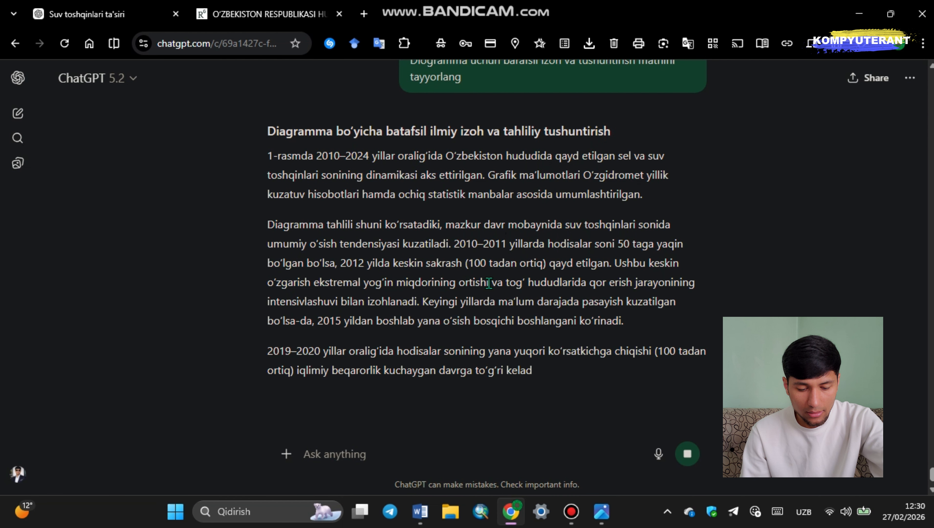
scroll(482, 443, "down", 1)
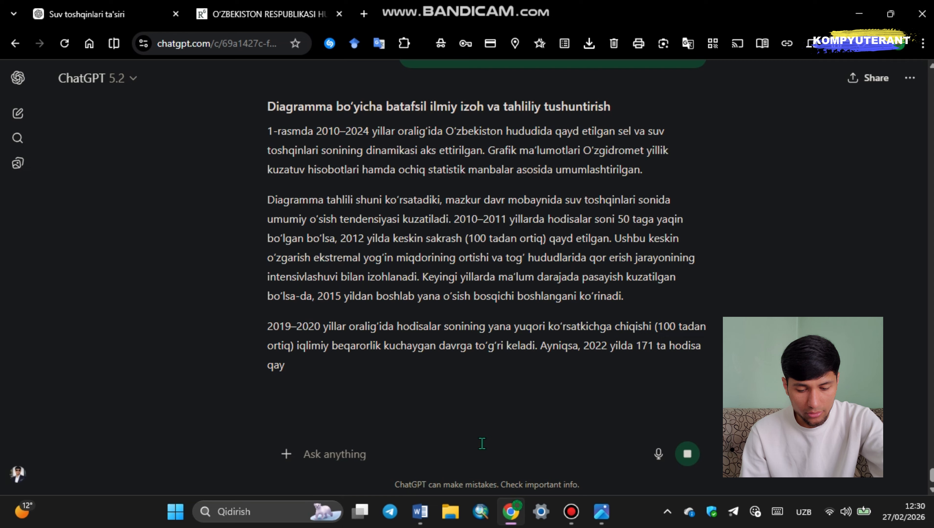
Step: Switch to Telegram, find the "Sun'iy intelekt jamosi" group among the group chats and open its information page
left_click(390, 511)
scroll(835, 141, "down", 5)
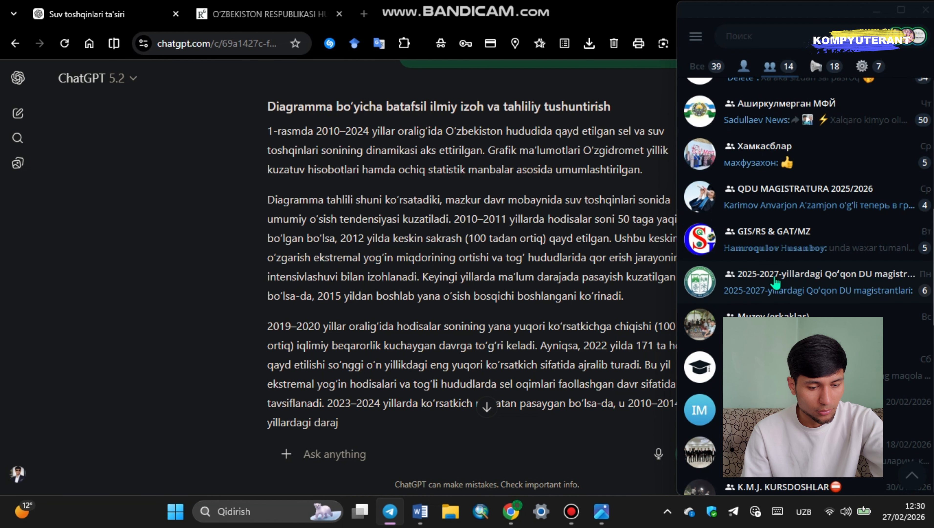
scroll(796, 151, "up", 8)
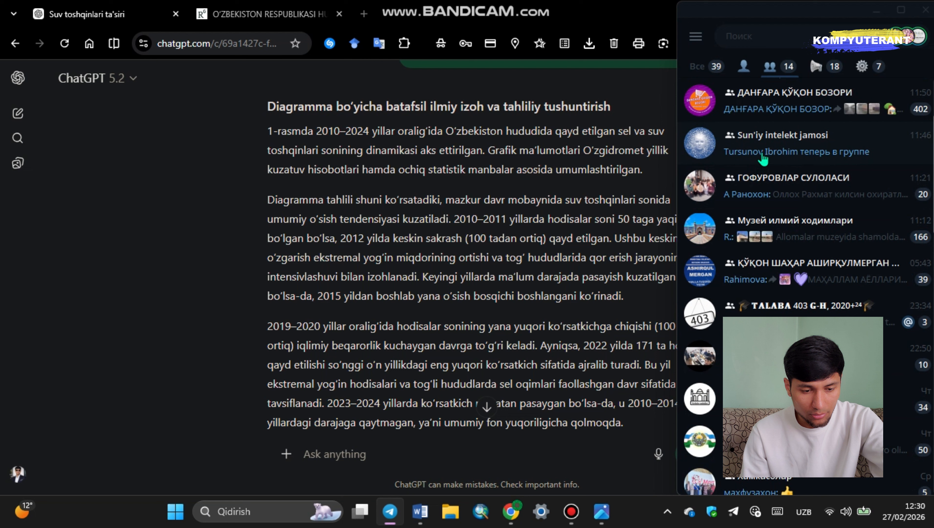
left_click(797, 152)
left_click(802, 39)
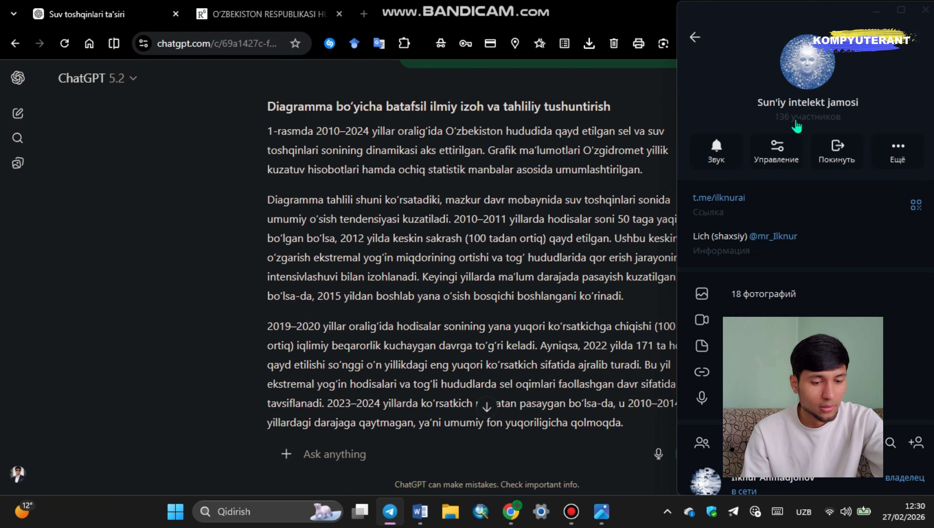
Step: Examine the group's public link and the owner's personal contact on its information page
scroll(776, 148, "down", 3)
scroll(770, 140, "up", 2)
left_click_drag(769, 122, 691, 127)
scroll(807, 139, "up", 2)
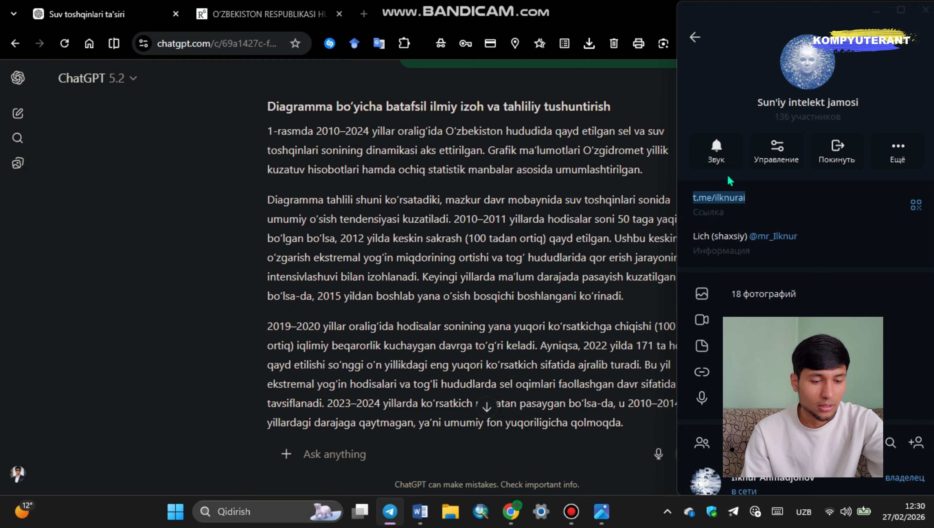
left_click_drag(808, 233, 784, 238)
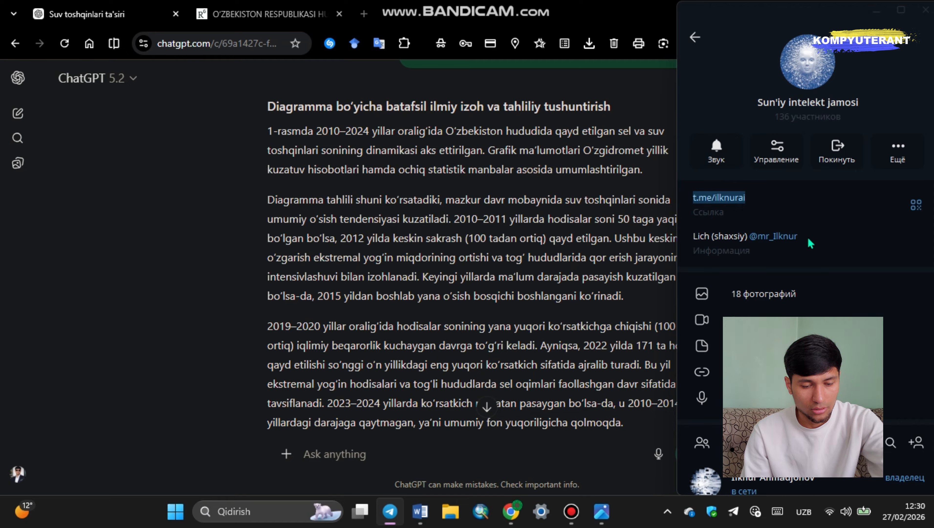
left_click(774, 196)
scroll(790, 222, "down", 2)
scroll(780, 208, "up", 2)
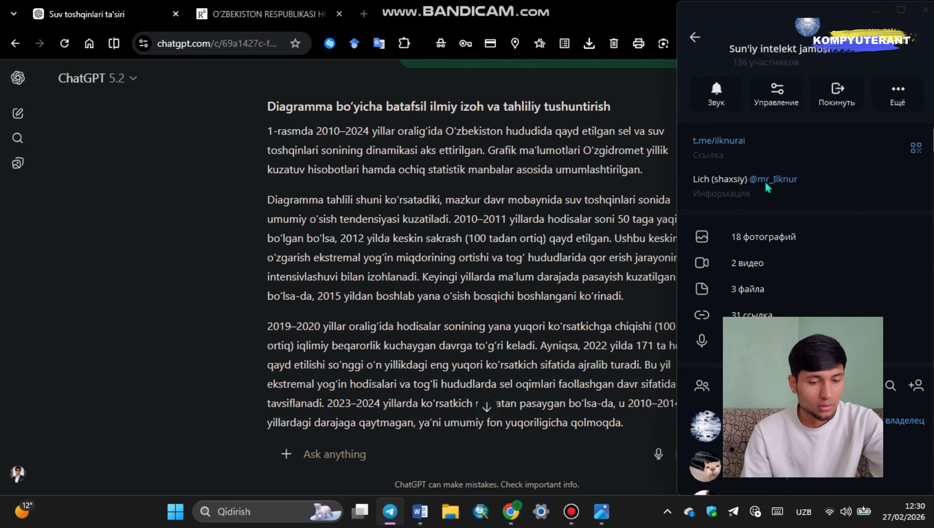
Step: Return to the group's conversation and look through its earlier messages back to 8 February
left_click(694, 35)
scroll(820, 223, "up", 10)
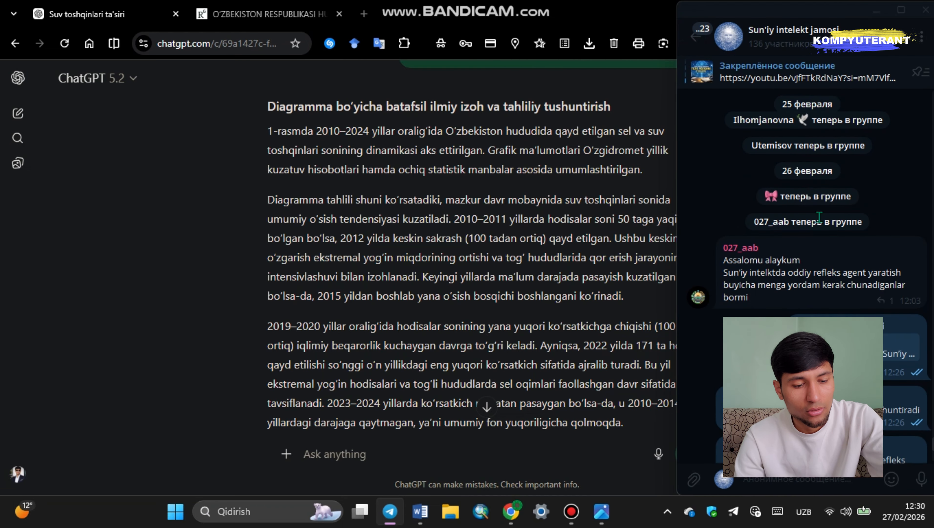
scroll(825, 231, "up", 10)
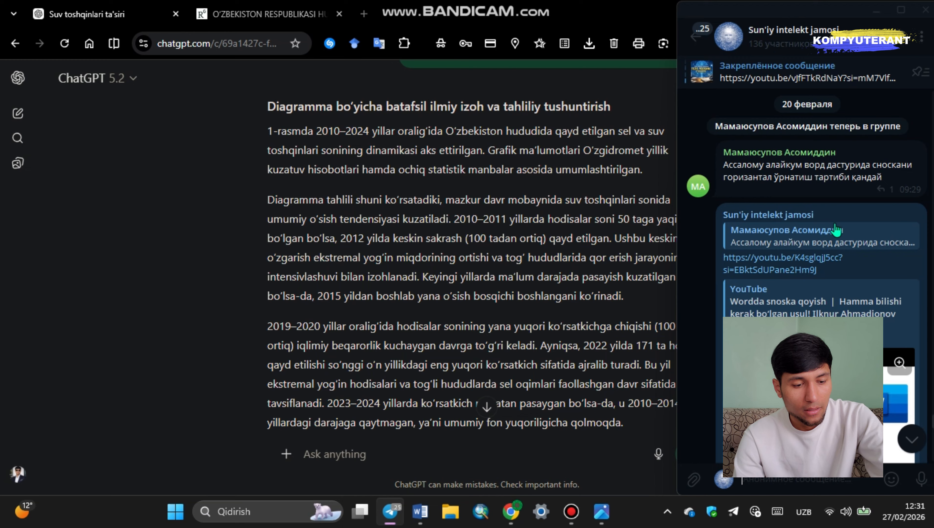
scroll(836, 230, "up", 10)
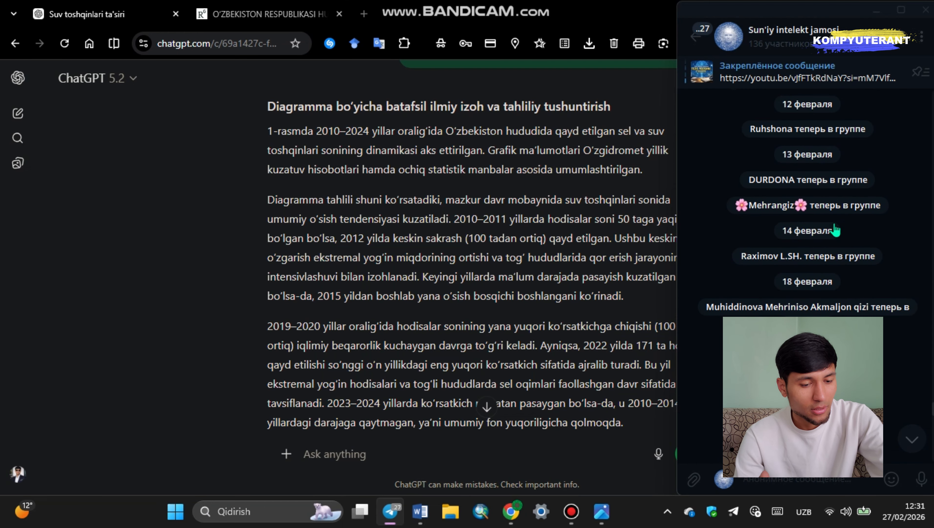
scroll(837, 230, "up", 3)
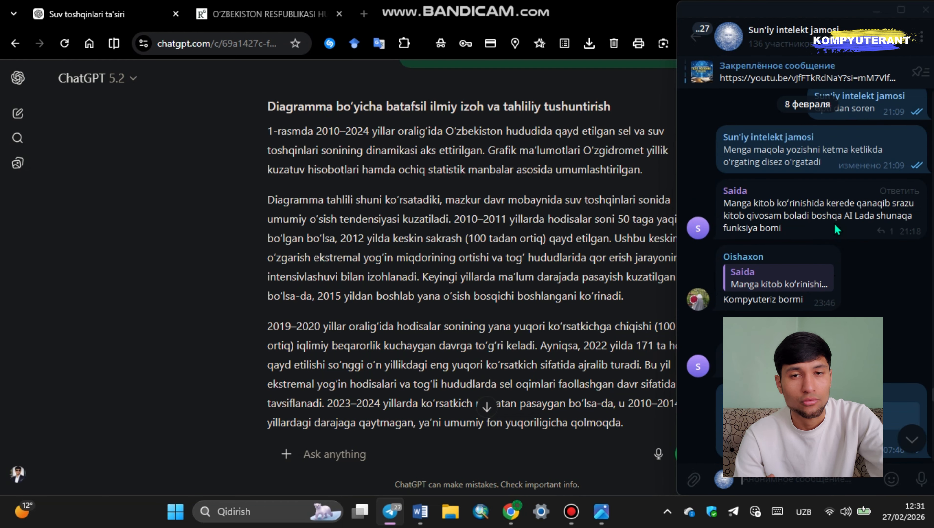
scroll(838, 215, "up", 1)
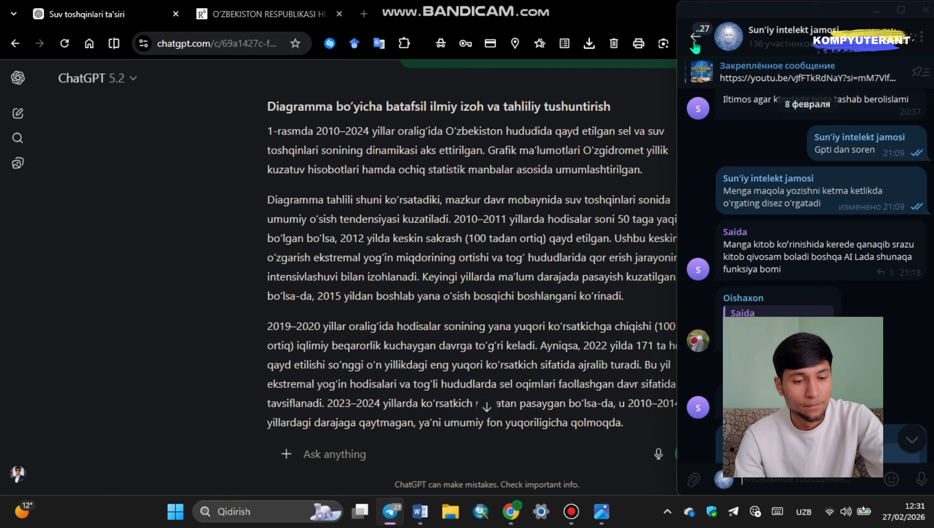